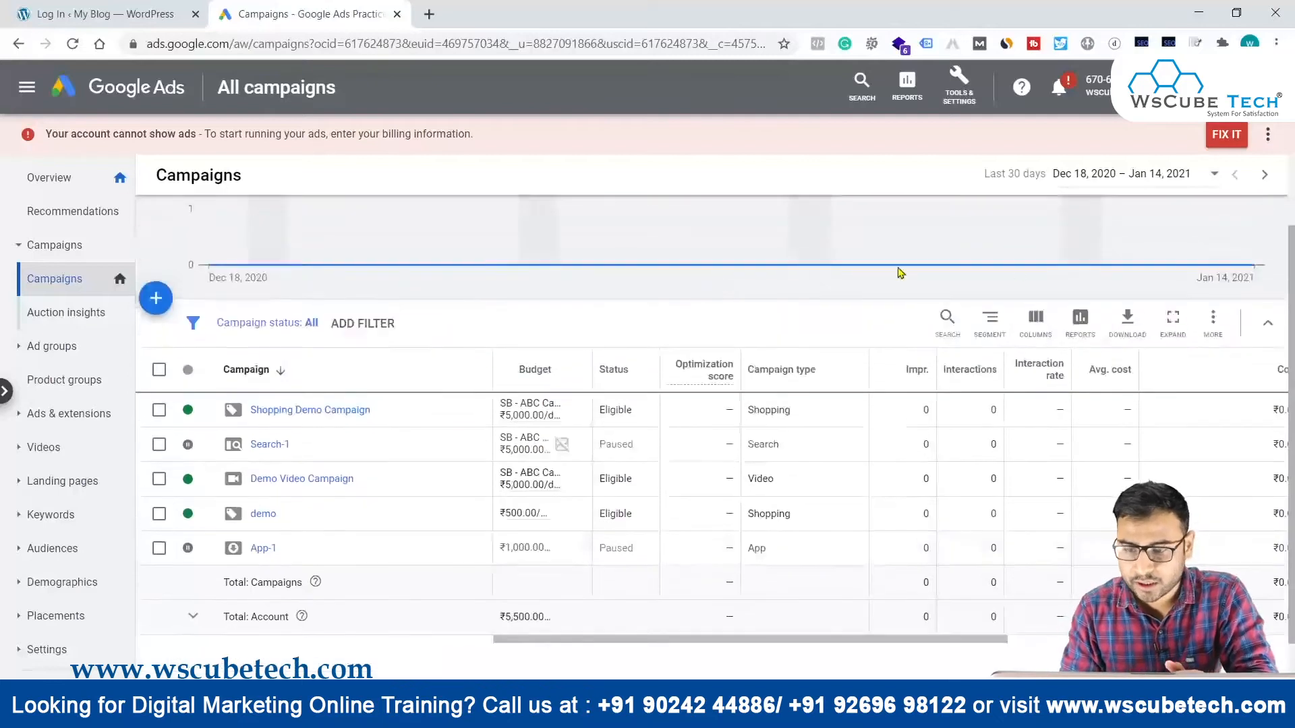
Open the column settings for the campaigns table and search for the Label column
{"action": "left_click", "coordinate": [1036, 322]}
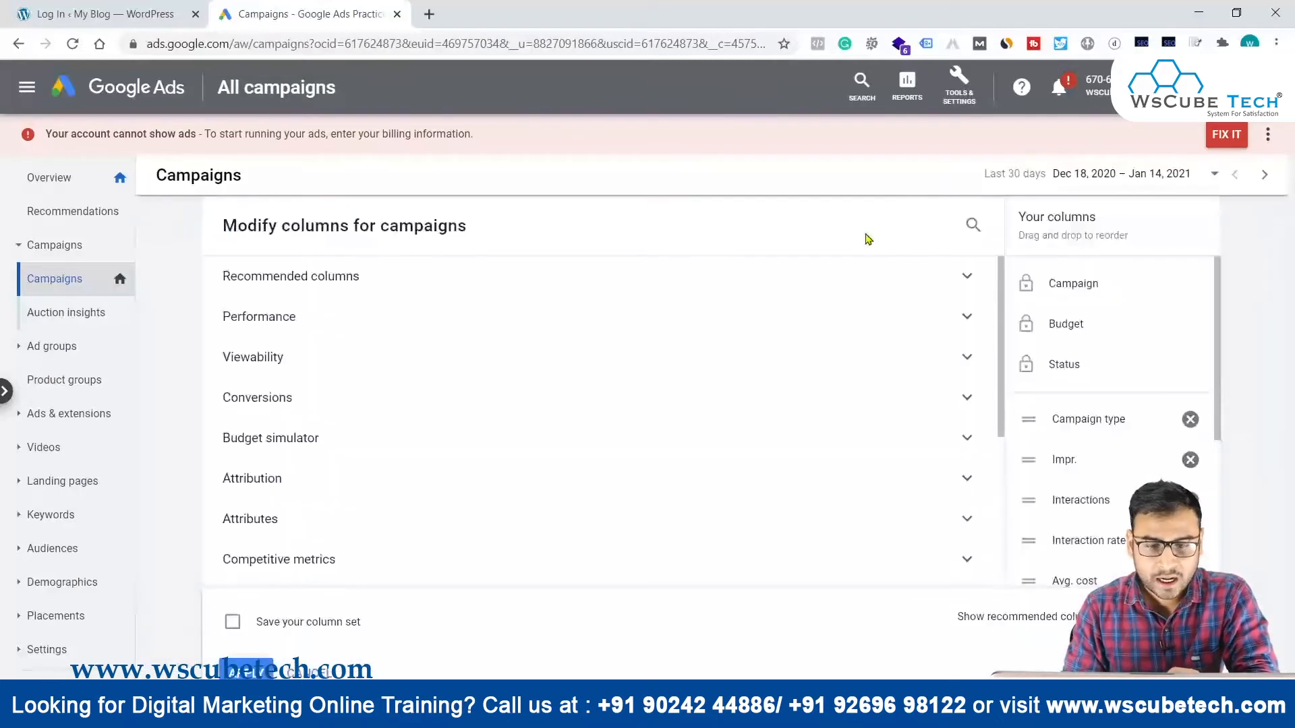
{"action": "right_click", "coordinate": [973, 229]}
{"action": "key", "text": "Escape"}
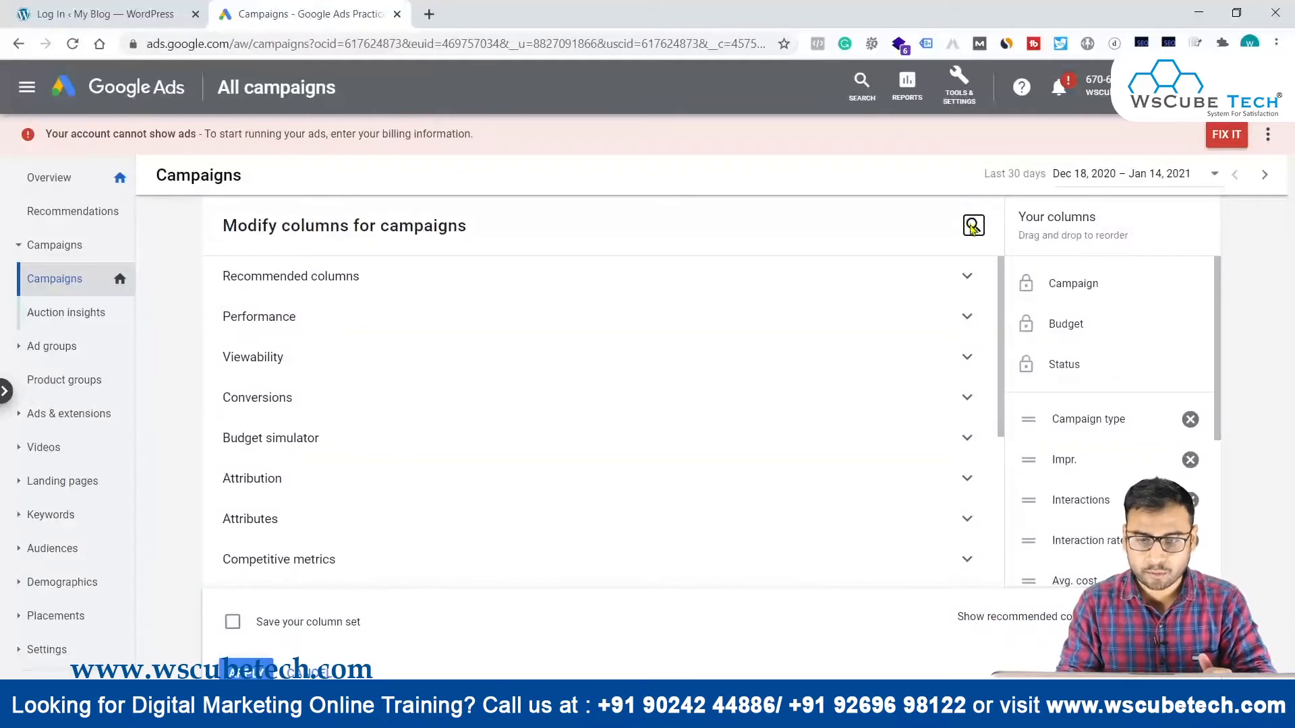
{"action": "key", "text": "ctrl+s"}
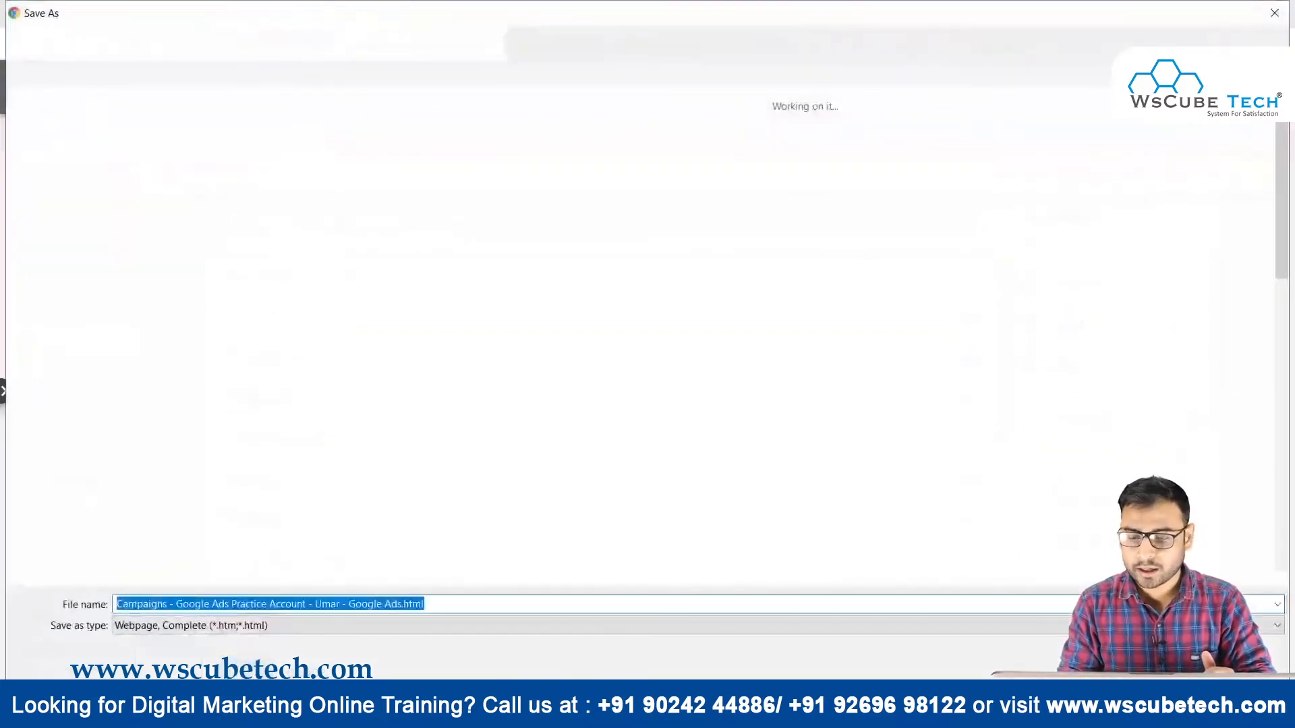
{"action": "key", "text": "Escape"}
{"action": "left_click", "coordinate": [970, 228]}
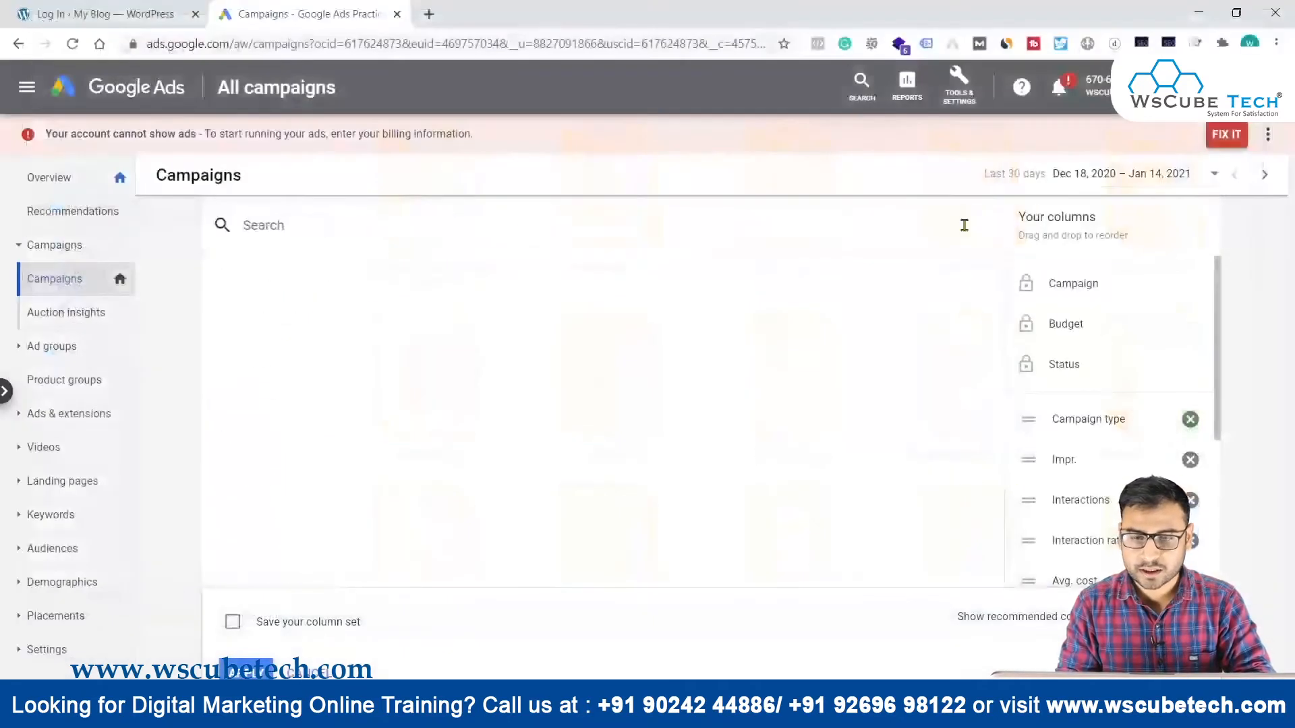
{"action": "type", "text": "labels"}
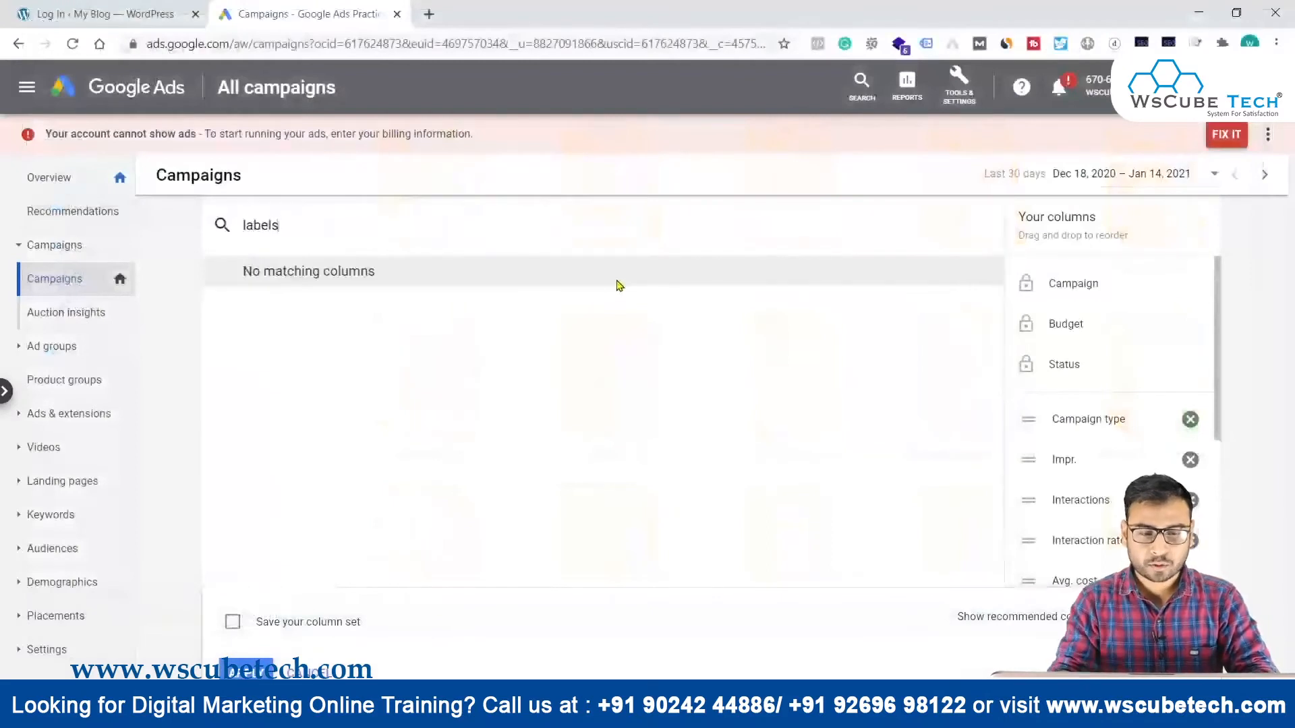
{"action": "key", "text": "BackSpace"}
{"action": "left_click", "coordinate": [288, 283]}
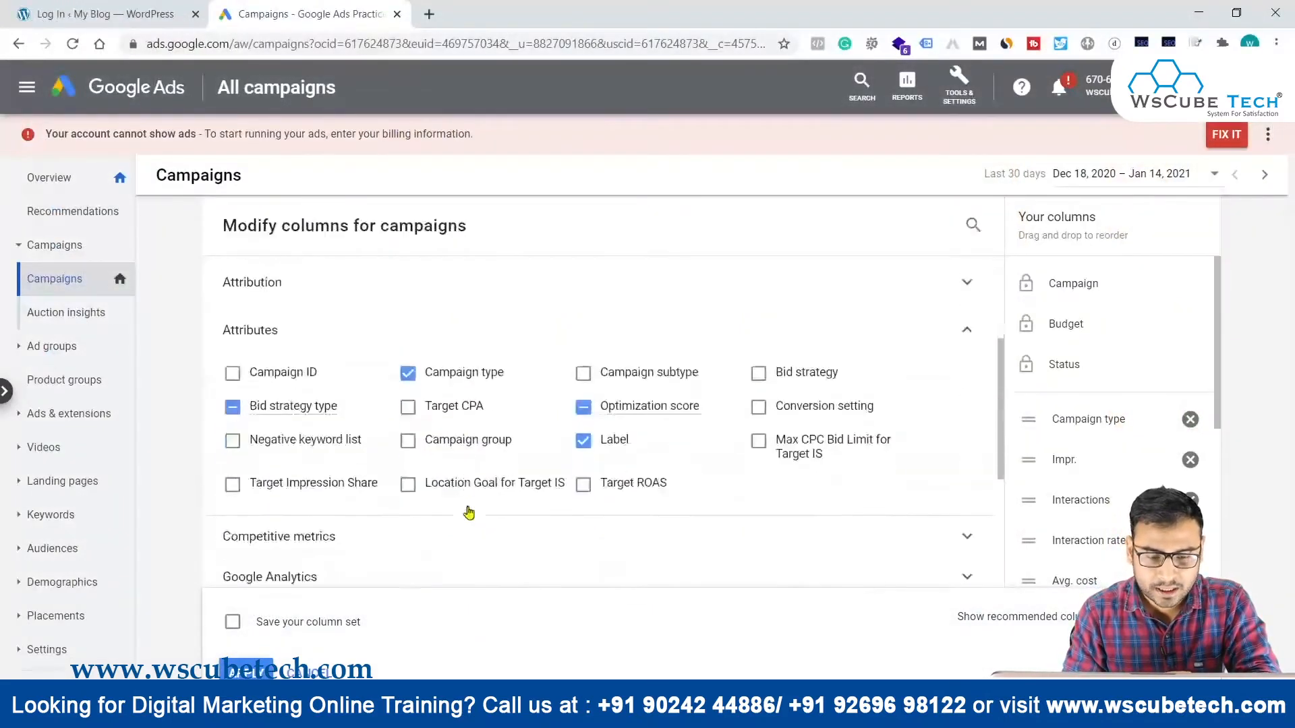
Include the Label attribute in the campaigns table's columns and apply the column set
{"action": "scroll", "coordinate": [333, 284], "scroll_direction": "up", "scroll_amount": 3}
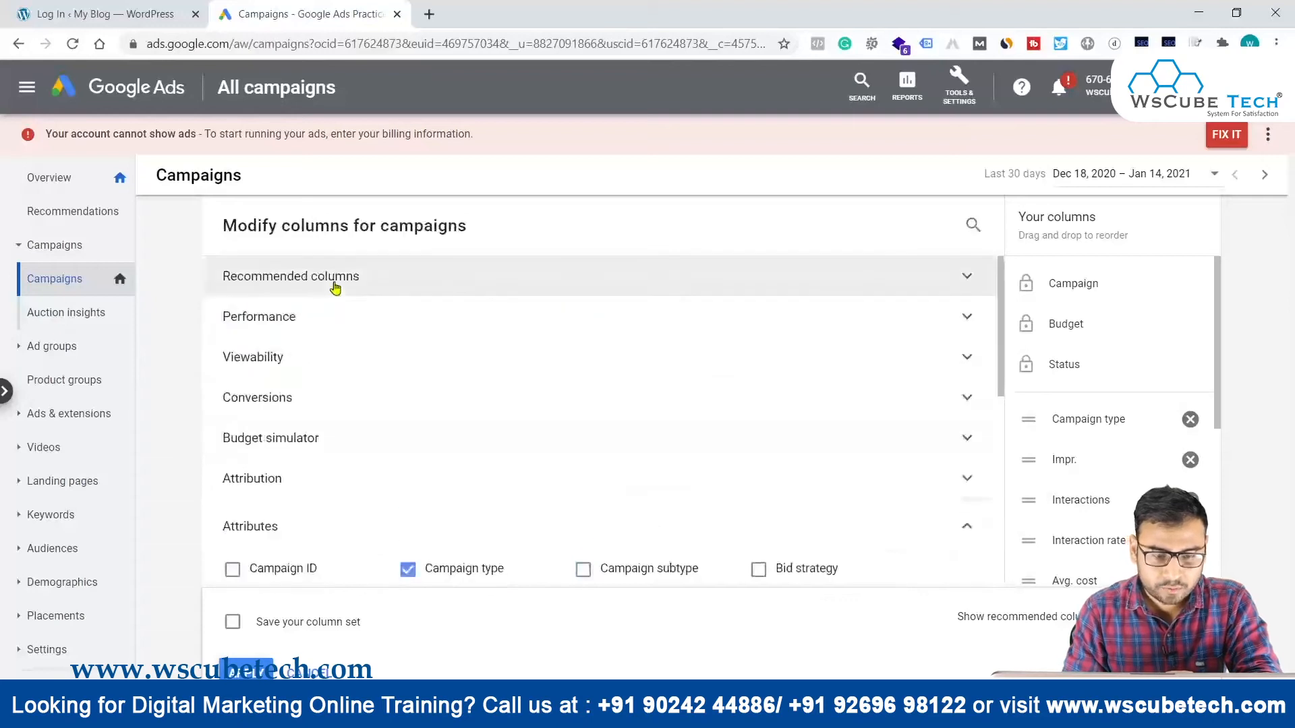
{"action": "left_click", "coordinate": [973, 226]}
{"action": "left_click", "coordinate": [289, 272]}
{"action": "scroll", "coordinate": [462, 463], "scroll_direction": "down", "scroll_amount": 3}
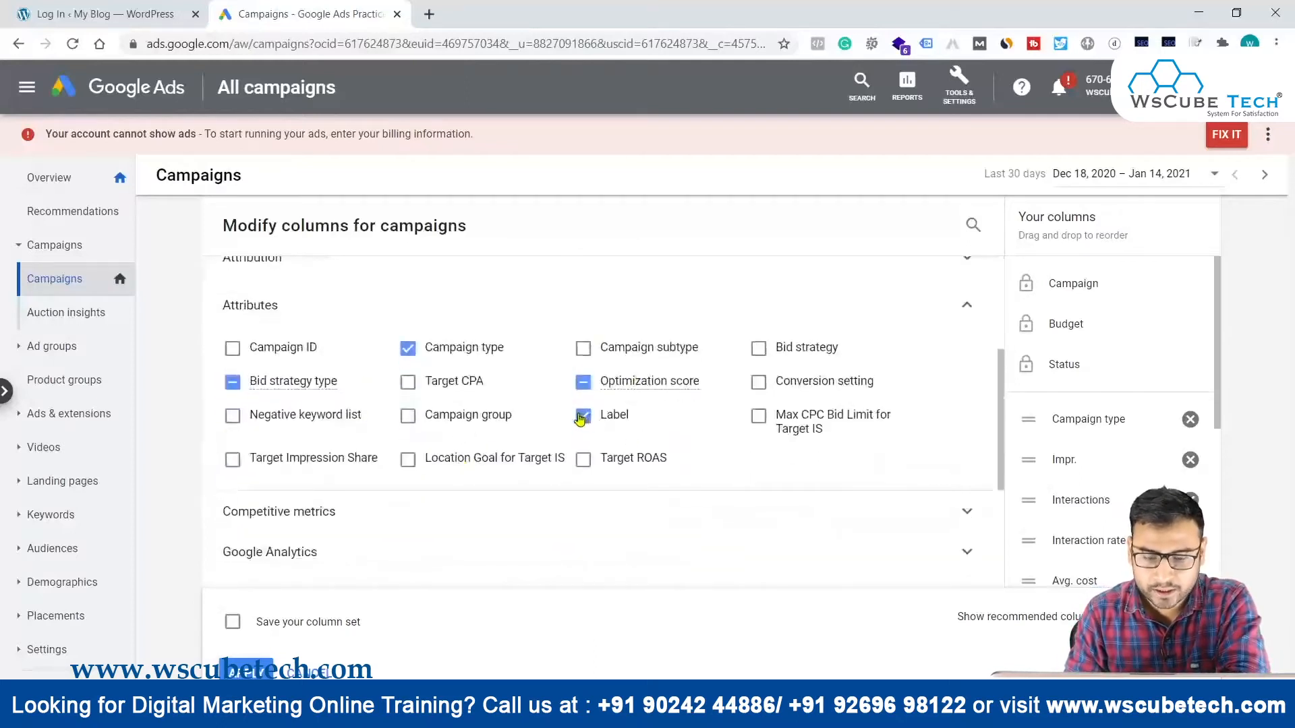
{"action": "left_click", "coordinate": [249, 671]}
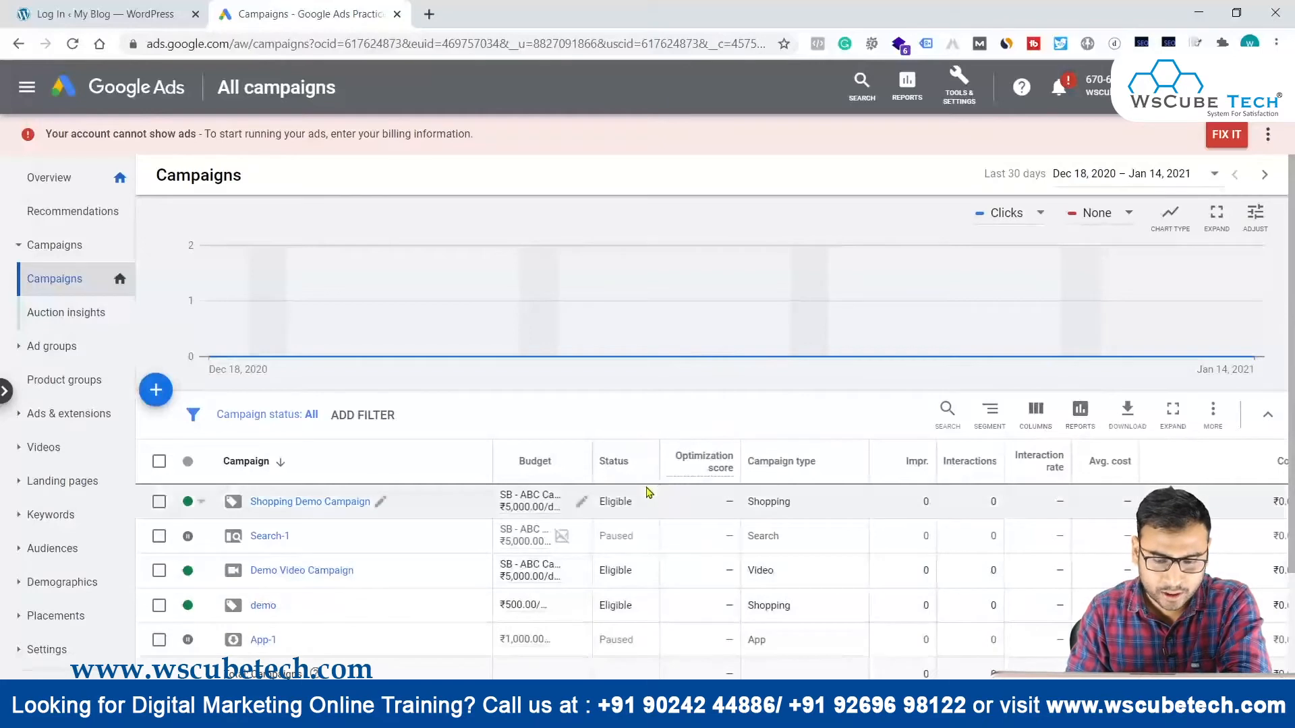
Reopen the campaign column settings and move the Label column ahead of Cost in the column order
{"action": "scroll", "coordinate": [780, 497], "scroll_direction": "right", "scroll_amount": 3}
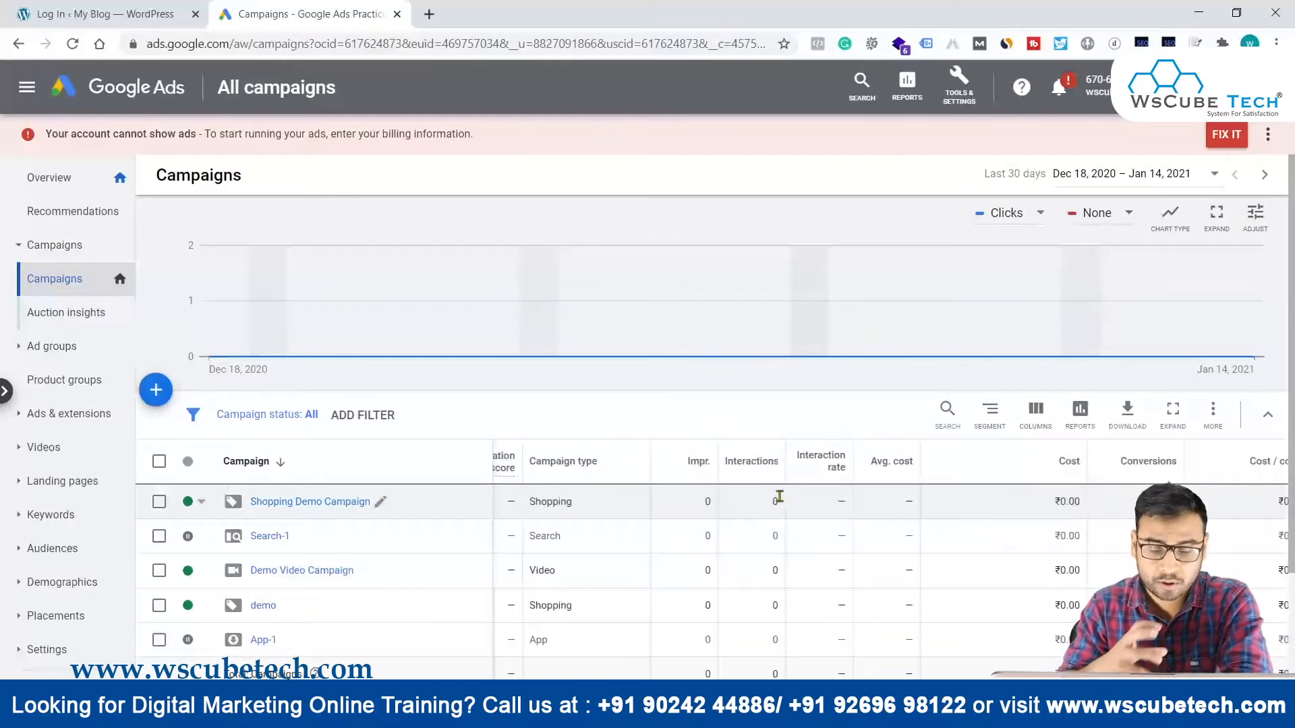
{"action": "scroll", "coordinate": [780, 599], "scroll_direction": "left", "scroll_amount": 1}
{"action": "scroll", "coordinate": [1209, 468], "scroll_direction": "right", "scroll_amount": 5}
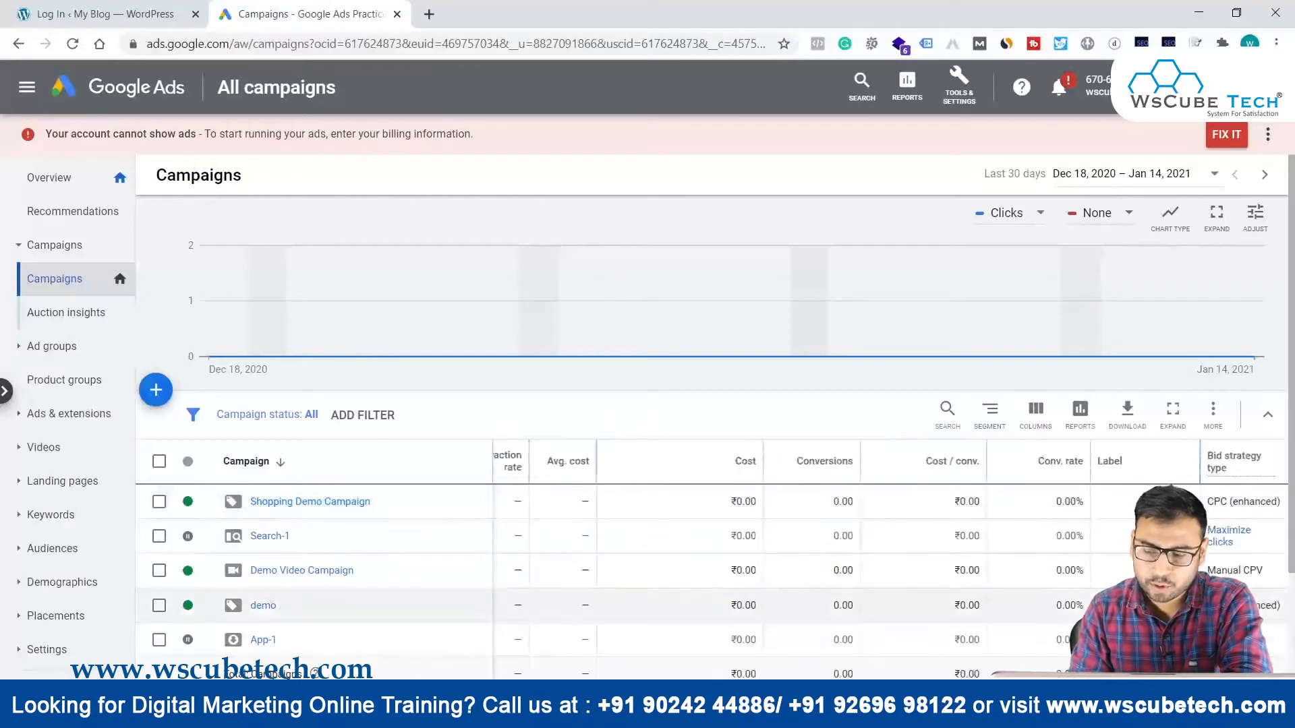
{"action": "scroll", "coordinate": [1116, 526], "scroll_direction": "left", "scroll_amount": 8}
{"action": "left_click_drag", "start_coordinate": [1113, 533], "coordinate": [1036, 417]}
{"action": "left_click", "coordinate": [1036, 416]}
{"action": "left_click", "coordinate": [1013, 459]}
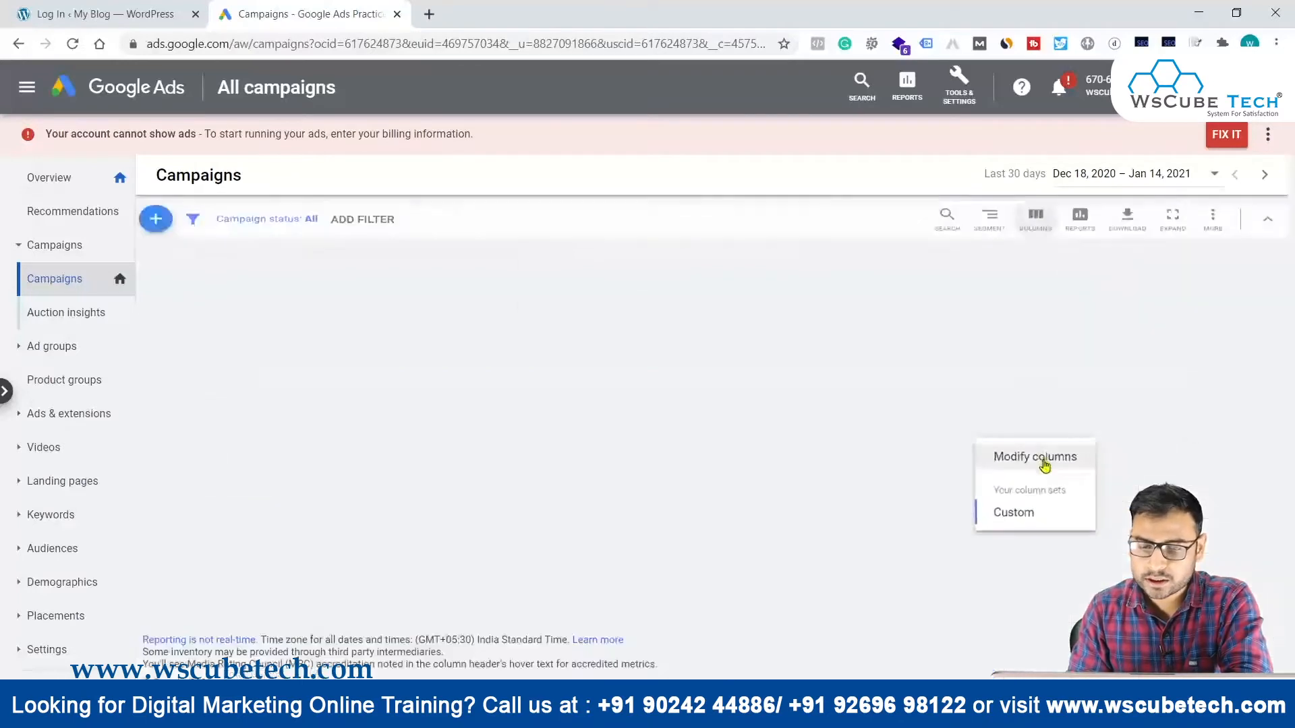
{"action": "scroll", "coordinate": [1136, 488], "scroll_direction": "down", "scroll_amount": 5}
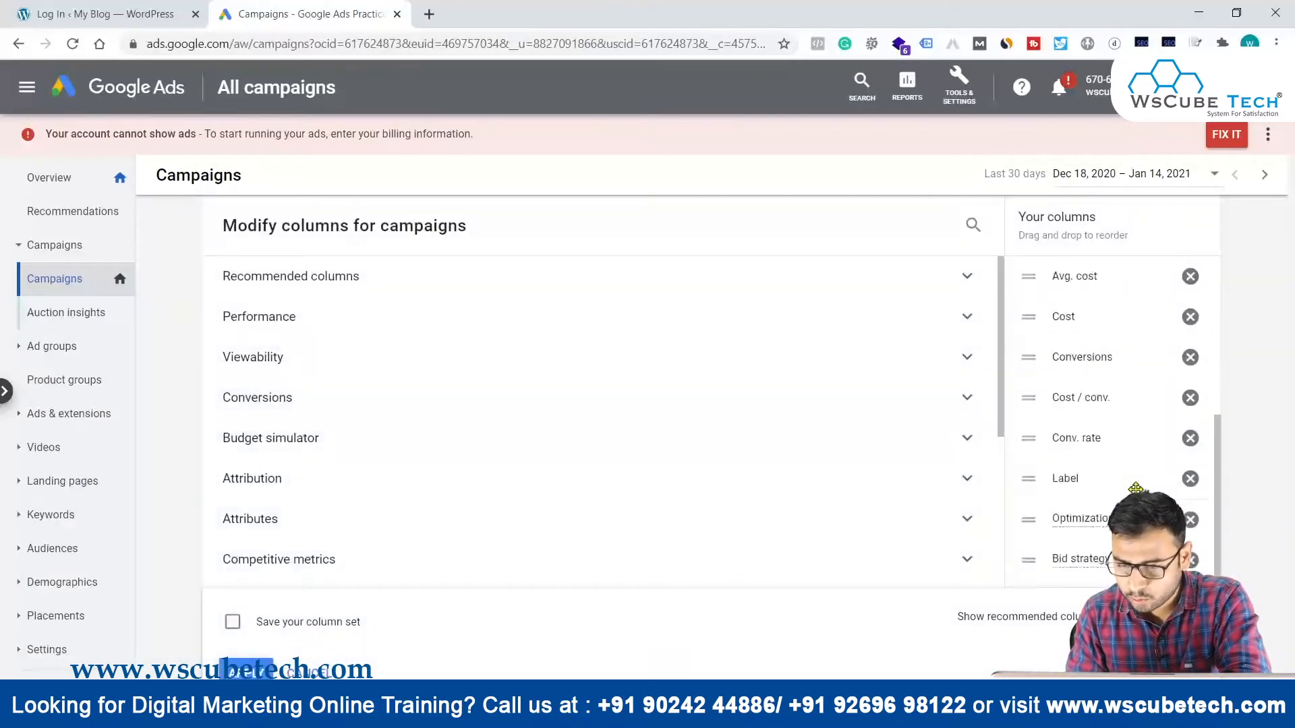
{"action": "left_click_drag", "start_coordinate": [1098, 483], "coordinate": [1087, 317]}
Move the Label column up to directly after Campaign type and apply the new column order
{"action": "scroll", "coordinate": [1086, 390], "scroll_direction": "up", "scroll_amount": 2}
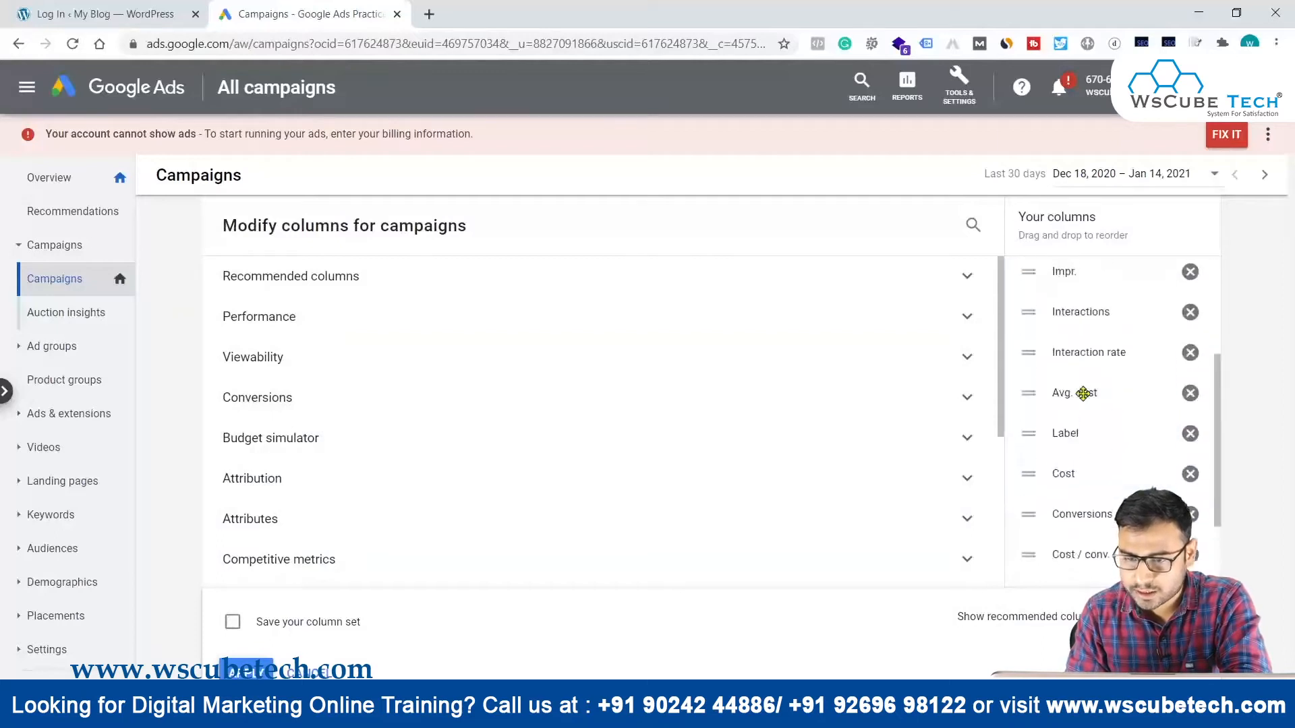
{"action": "left_click_drag", "start_coordinate": [1067, 436], "coordinate": [1072, 262]}
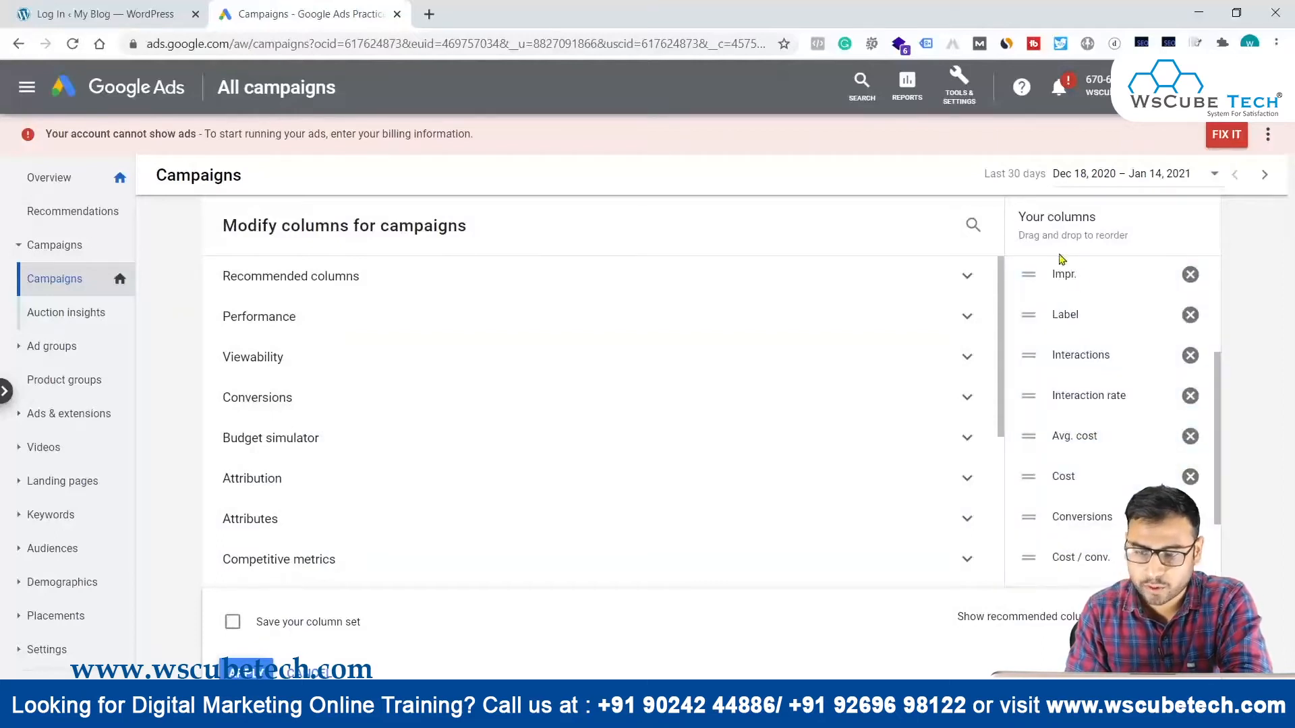
{"action": "scroll", "coordinate": [1070, 358], "scroll_direction": "up", "scroll_amount": 2}
{"action": "left_click_drag", "start_coordinate": [1066, 395], "coordinate": [1064, 353]}
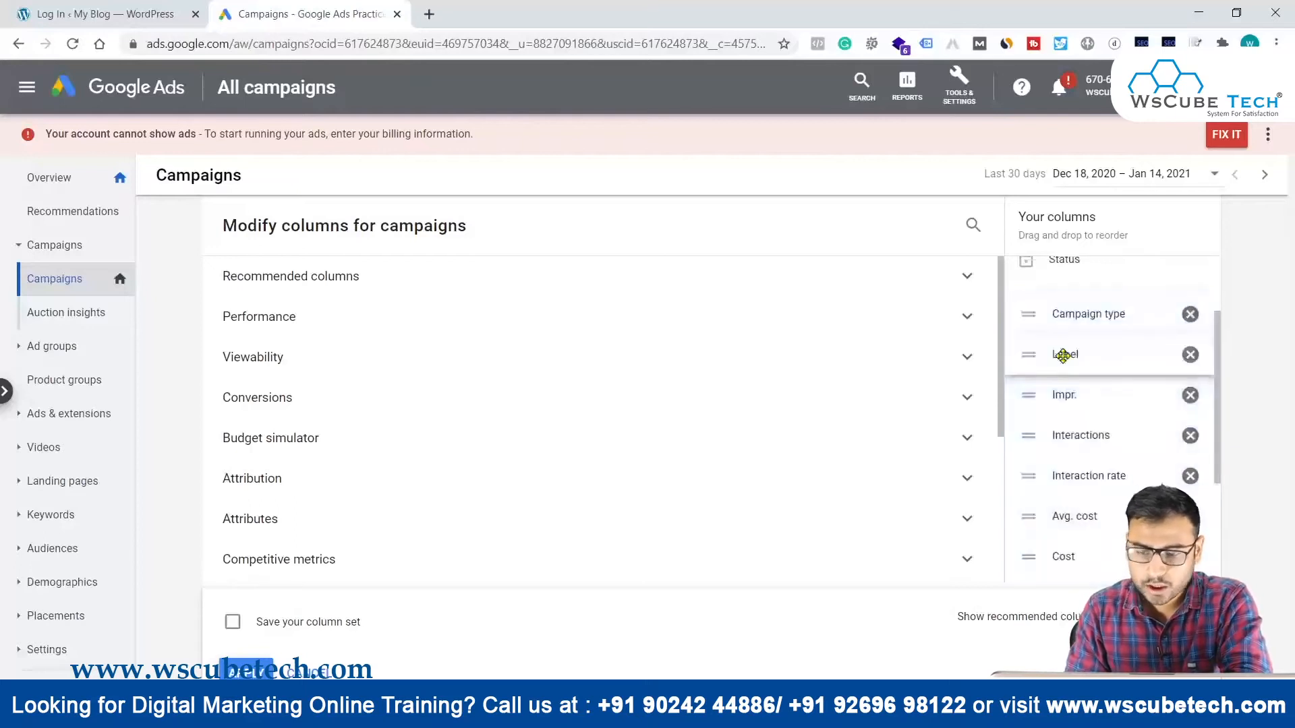
{"action": "left_click", "coordinate": [248, 673]}
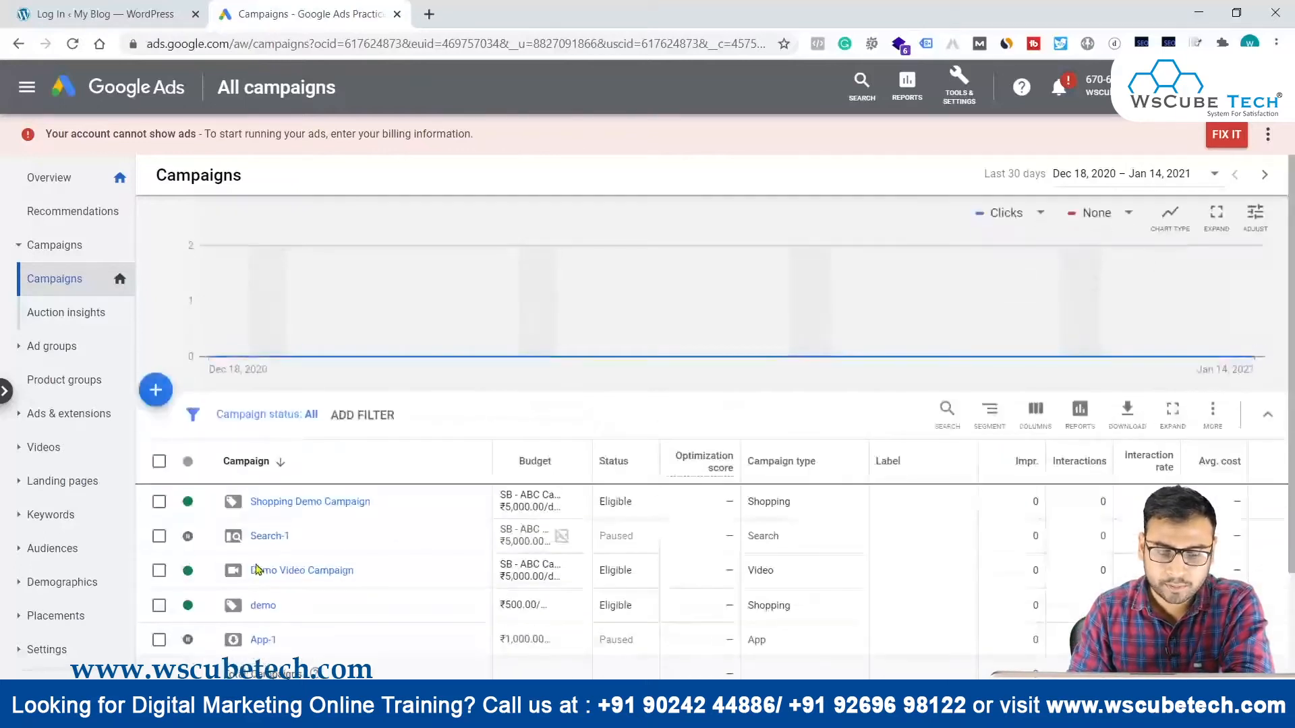
{"action": "scroll", "coordinate": [773, 499], "scroll_direction": "down", "scroll_amount": 2}
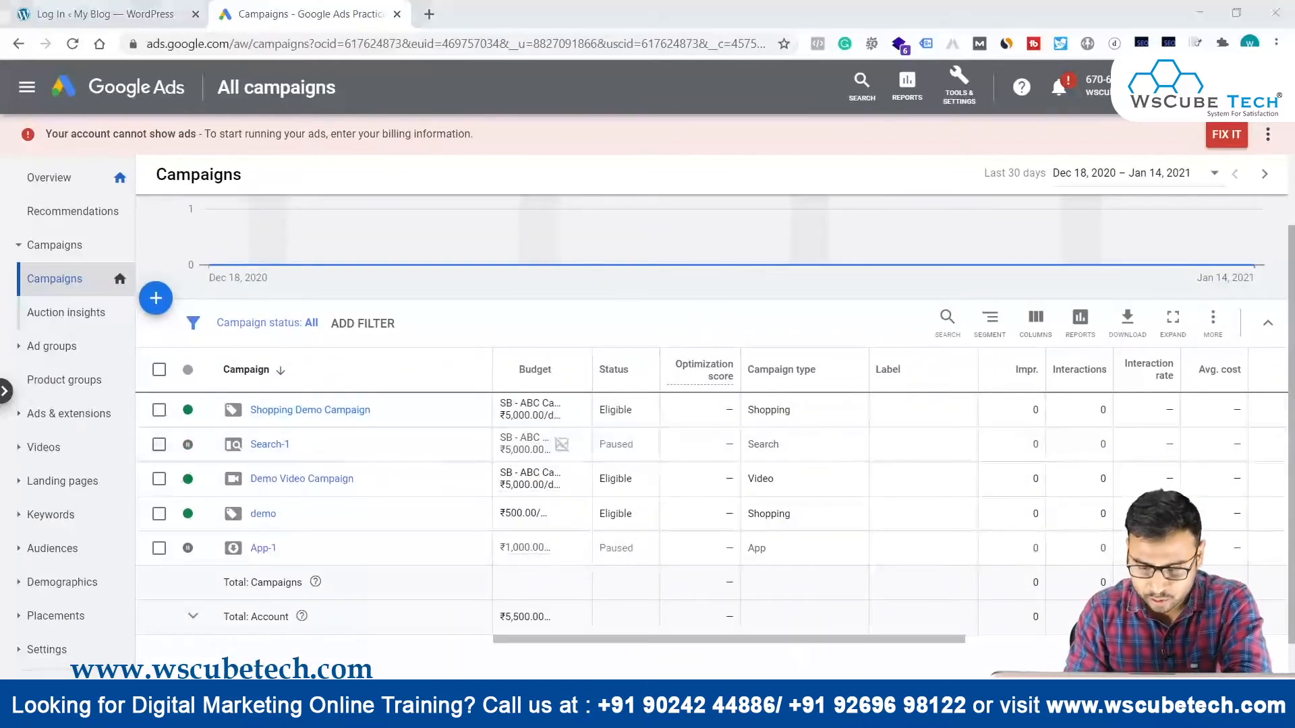
Switch to the Notepad notes and replace "Webpage1" in the first item with "Landing Page X"
{"action": "mouse_move", "coordinate": [809, 717]}
{"action": "left_click", "coordinate": [748, 628]}
{"action": "left_click_drag", "start_coordinate": [195, 232], "coordinate": [506, 231]}
{"action": "left_click", "coordinate": [584, 232]}
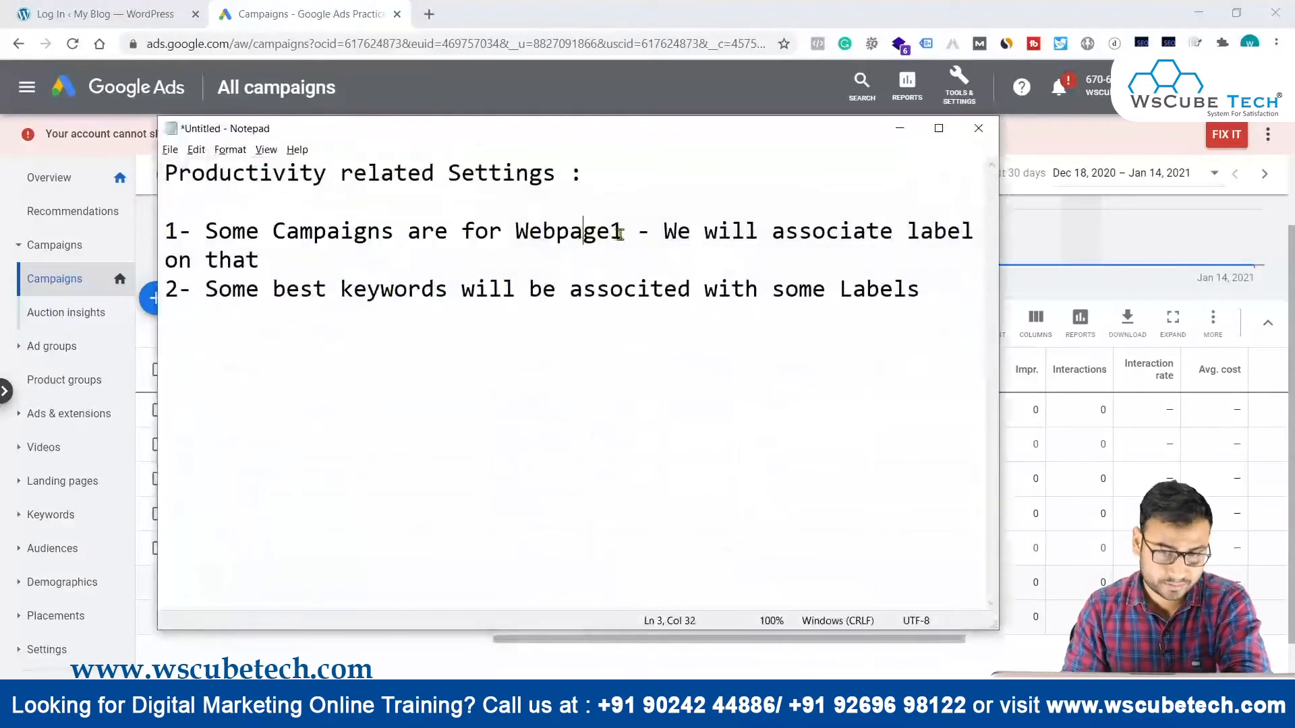
{"action": "double_click", "coordinate": [619, 233]}
{"action": "type", "text": "Landing P"}
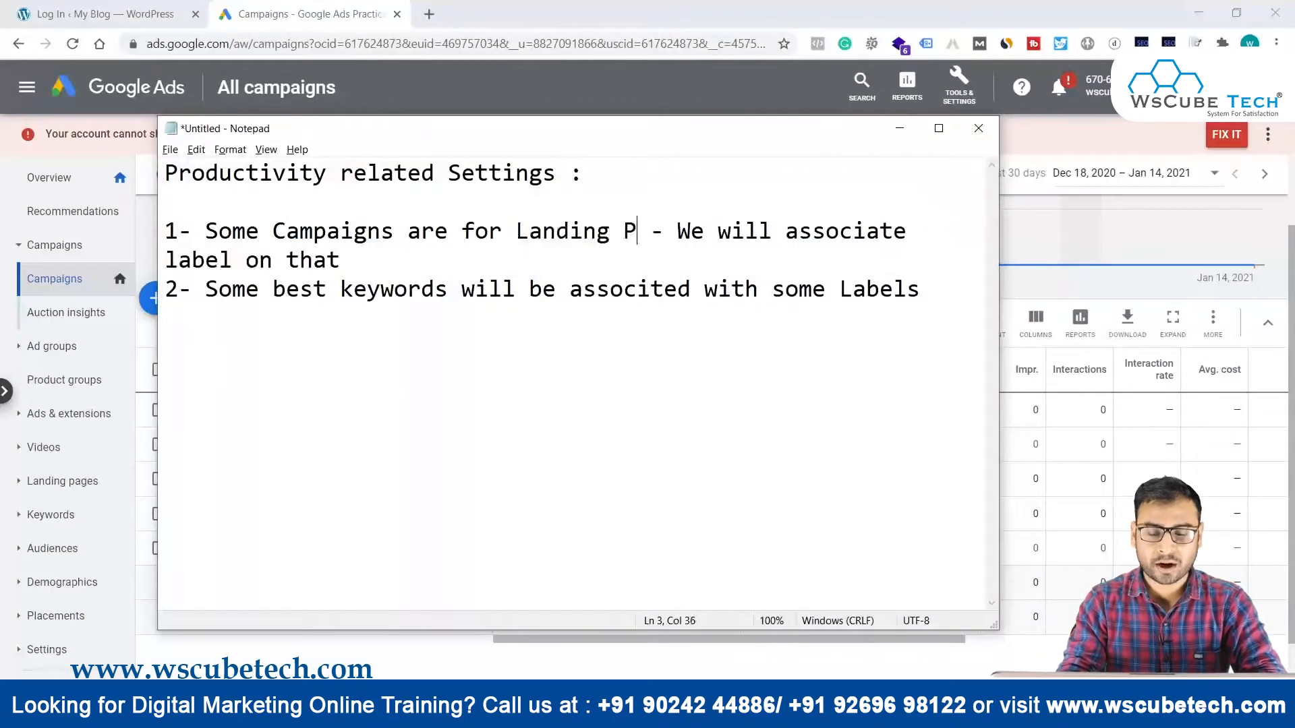
{"action": "type", "text": "age"}
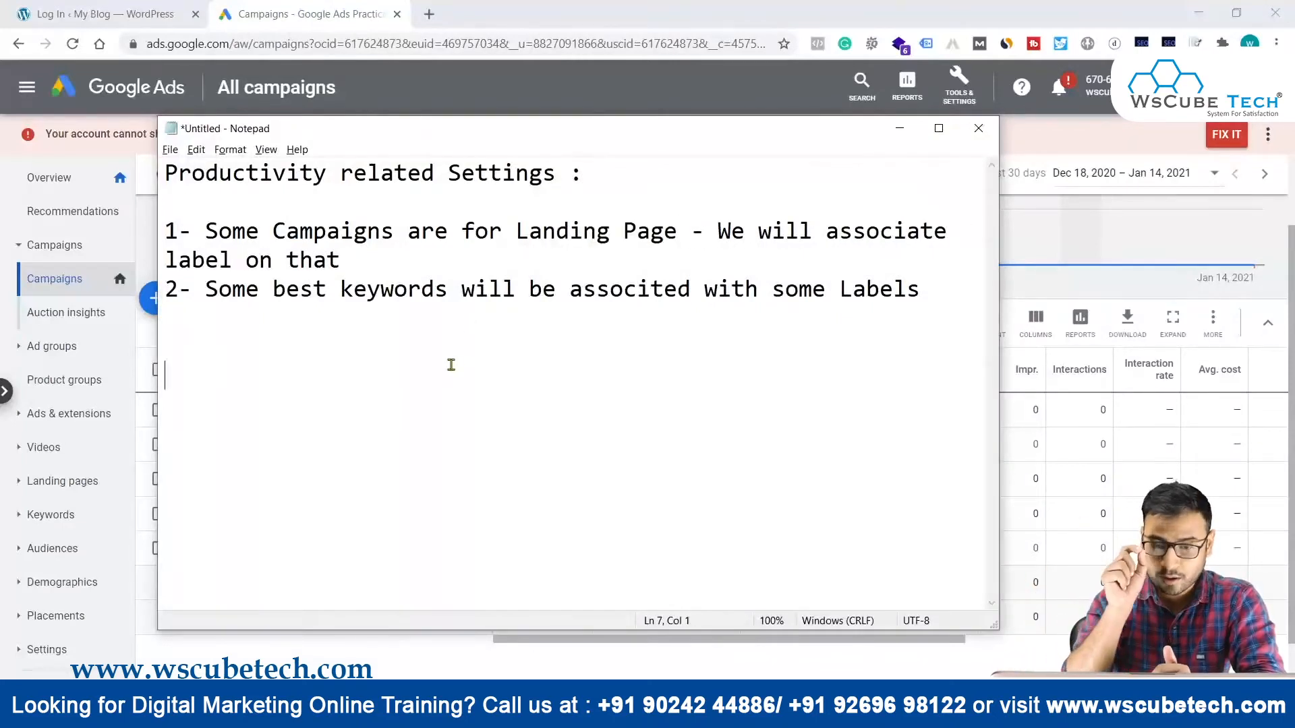
{"action": "type", "text": "X"}
{"action": "key", "text": "Return"}
{"action": "key", "text": "BackSpace"}
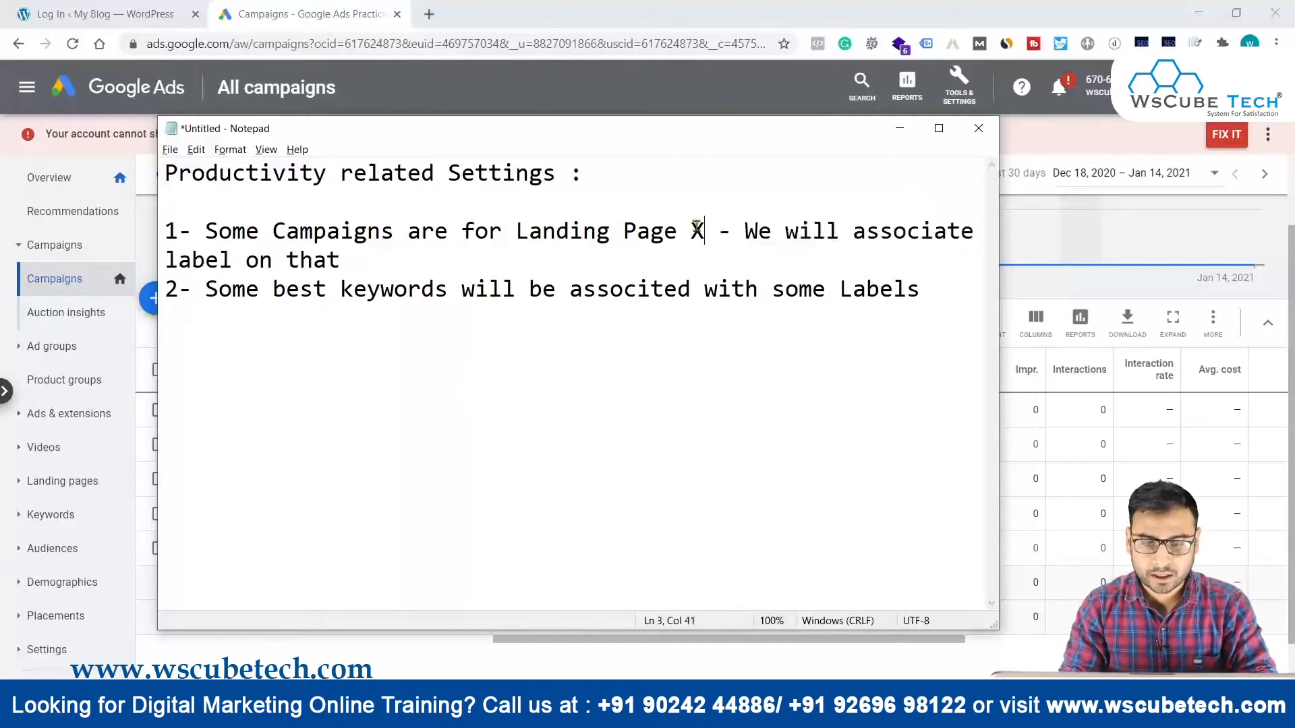
Insert a blank line after the first note and copy that note's text into a new item numbered "3-"
{"action": "left_click_drag", "start_coordinate": [470, 256], "coordinate": [167, 236]}
{"action": "key", "text": "ctrl+c"}
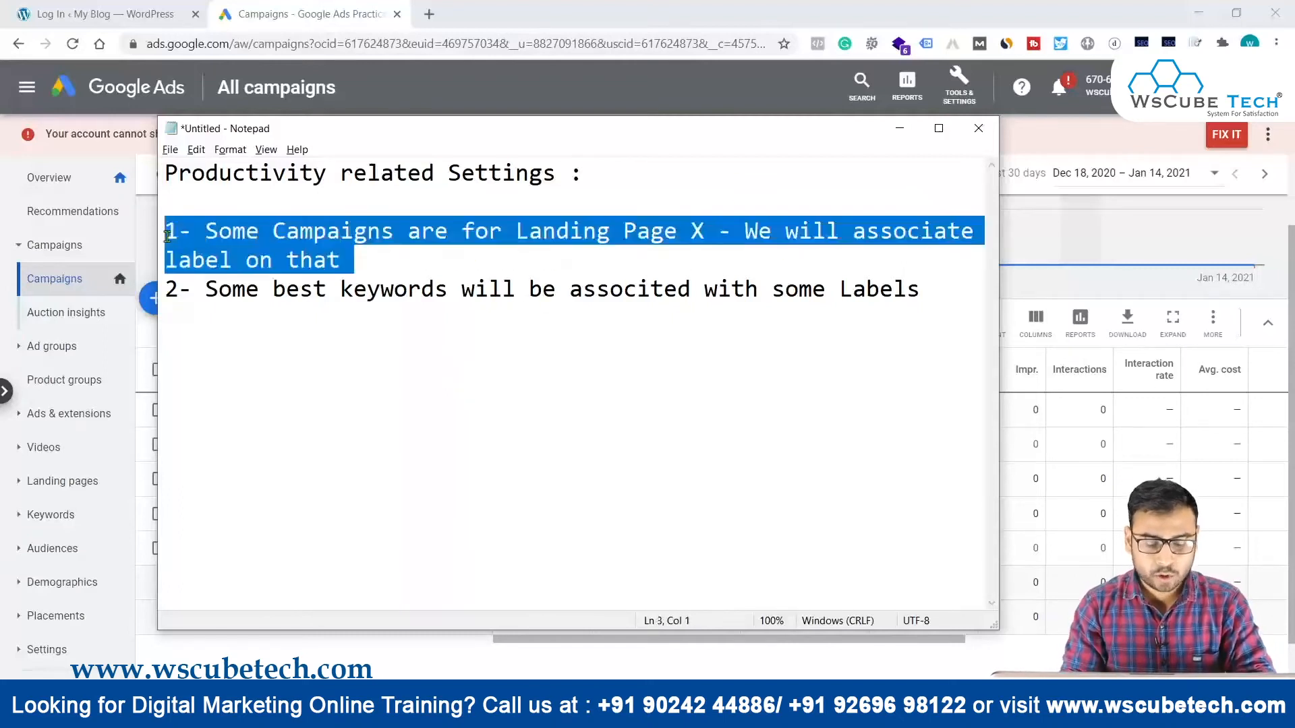
{"action": "left_click", "coordinate": [361, 259]}
{"action": "key", "text": "Return"}
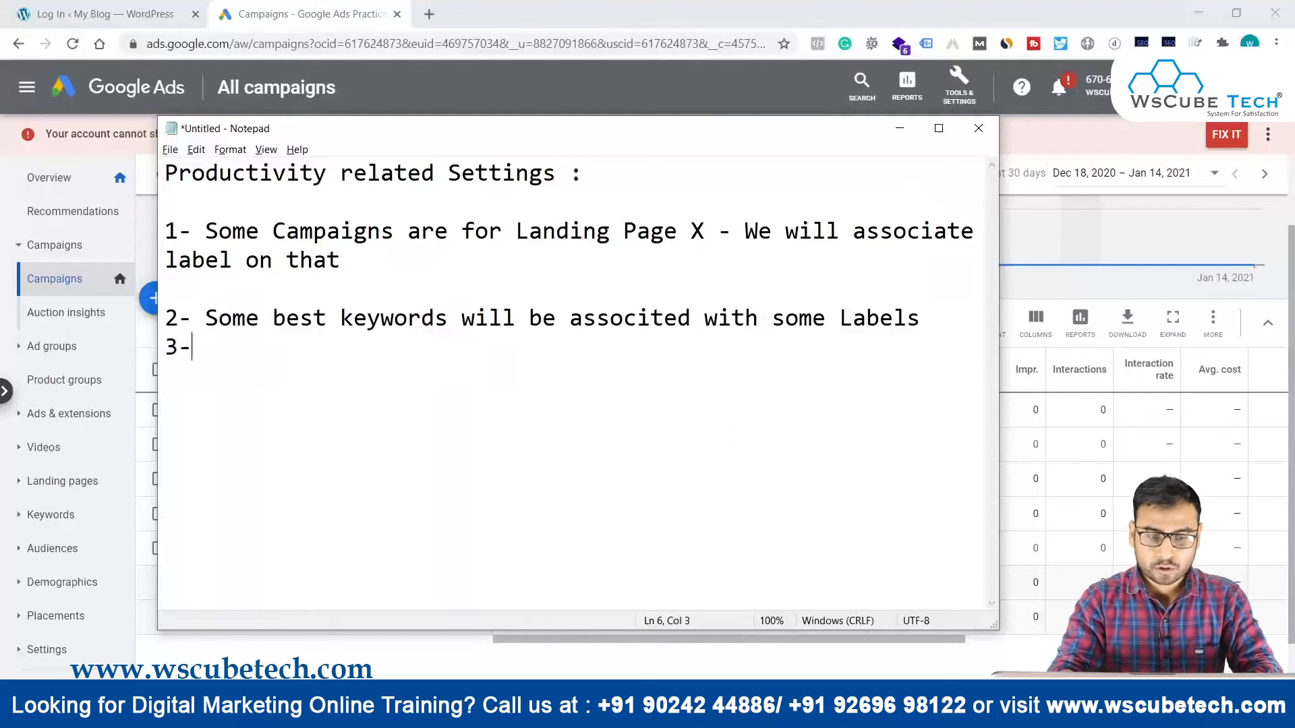
{"action": "key", "text": "ctrl+v"}
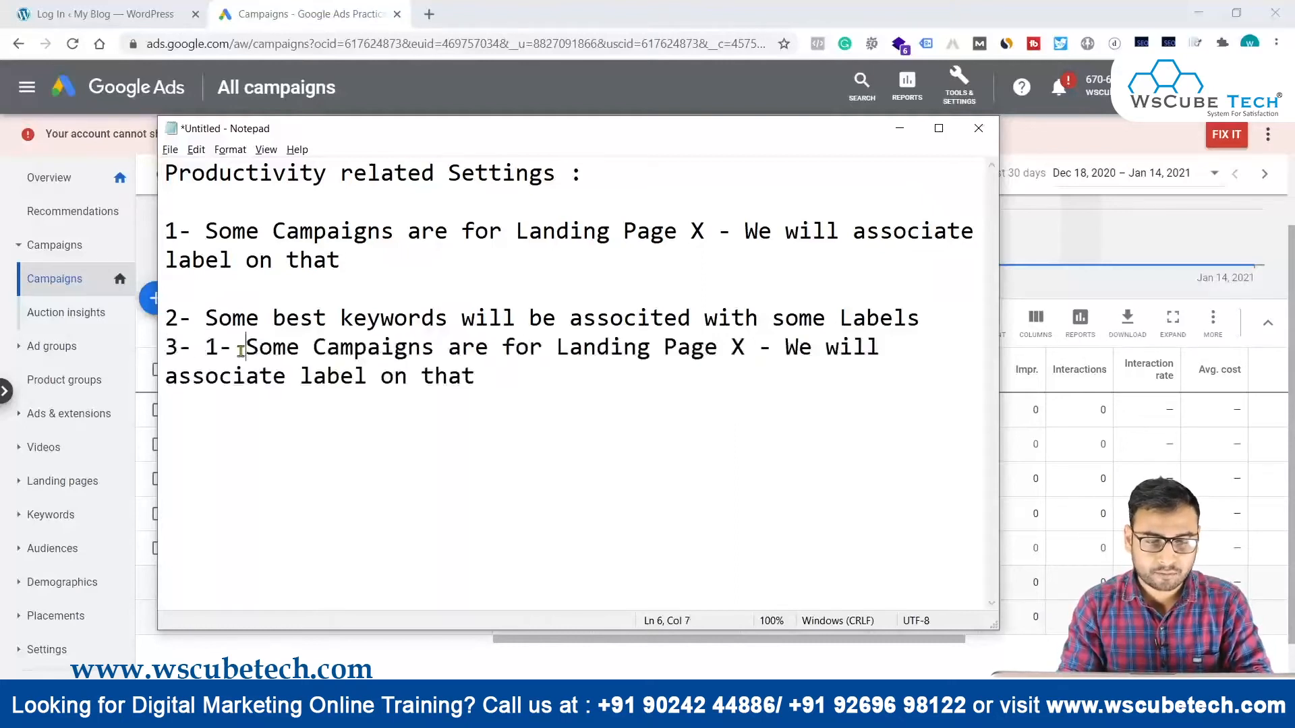
{"action": "key", "text": "BackSpace"}
{"action": "key", "text": "BackSpace"}
{"action": "key", "text": "BackSpace"}
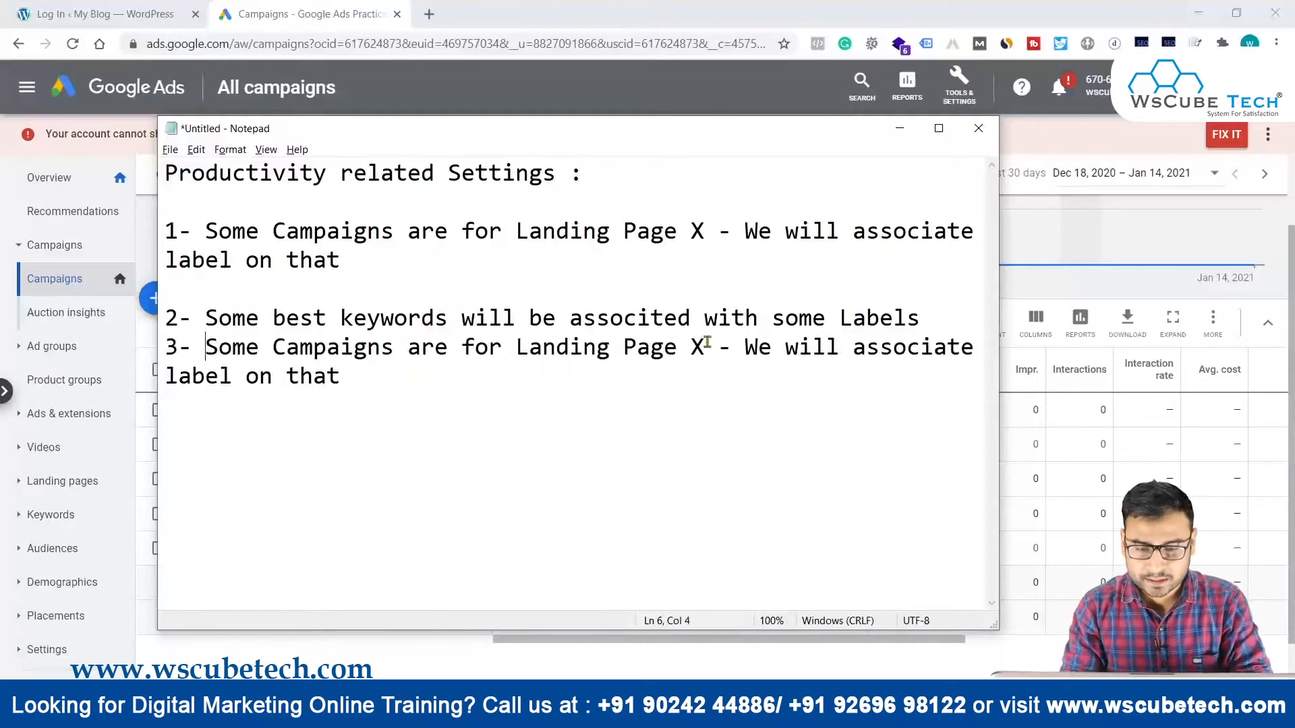
Change the landing page name in item 3 to "Landing Page Y"
{"action": "type", "text": "+"}
{"action": "key", "text": "BackSpace"}
{"action": "key", "text": "BackSpace"}
{"action": "type", "text": "Y"}
{"action": "key", "text": "BackSpace"}
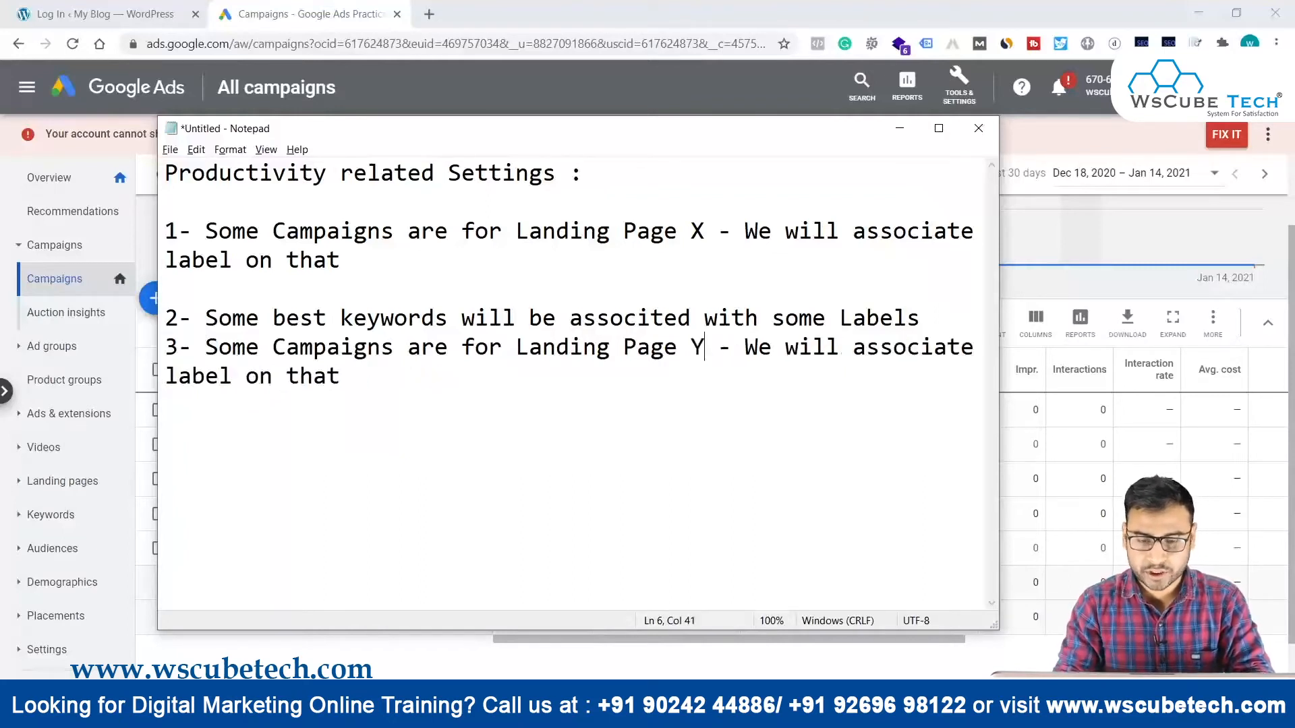
Switch back to Google Ads, create a label named "Landing Page X" and apply it to the Search-1 and Demo Video Campaign campaigns
{"action": "left_click", "coordinate": [1107, 269]}
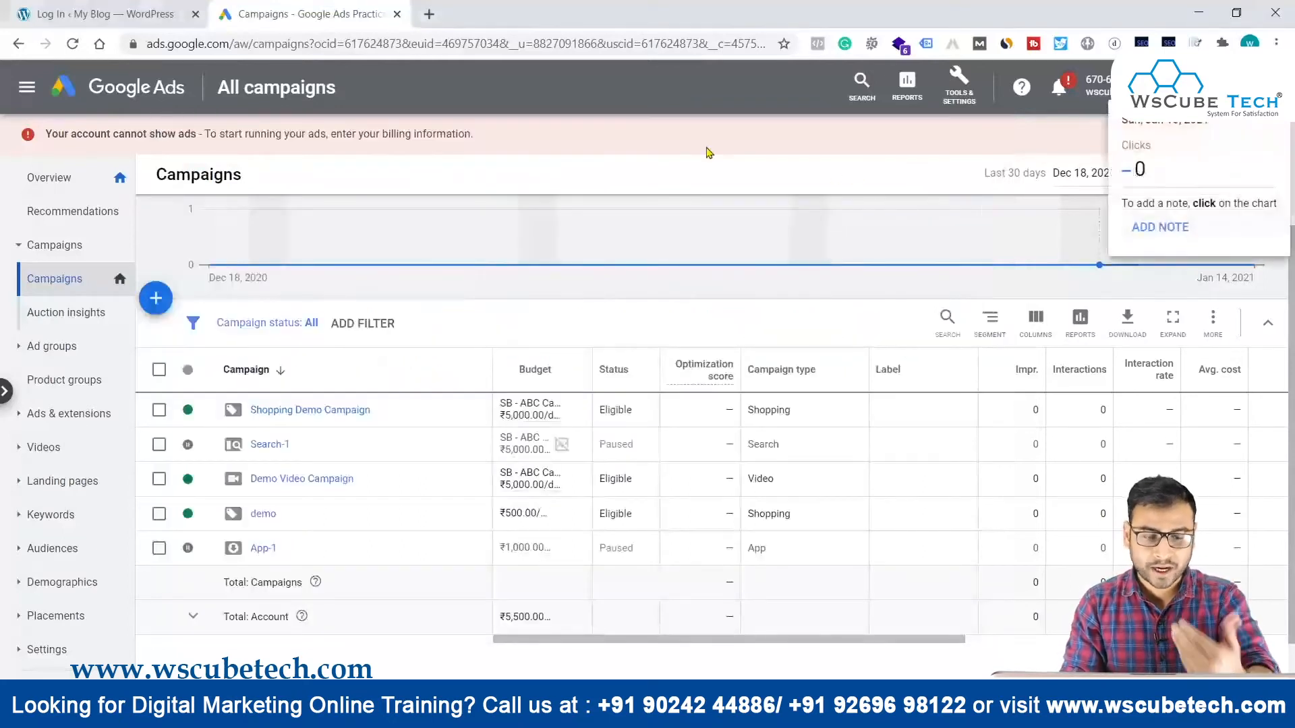
{"action": "left_click", "coordinate": [158, 444]}
{"action": "left_click", "coordinate": [159, 479]}
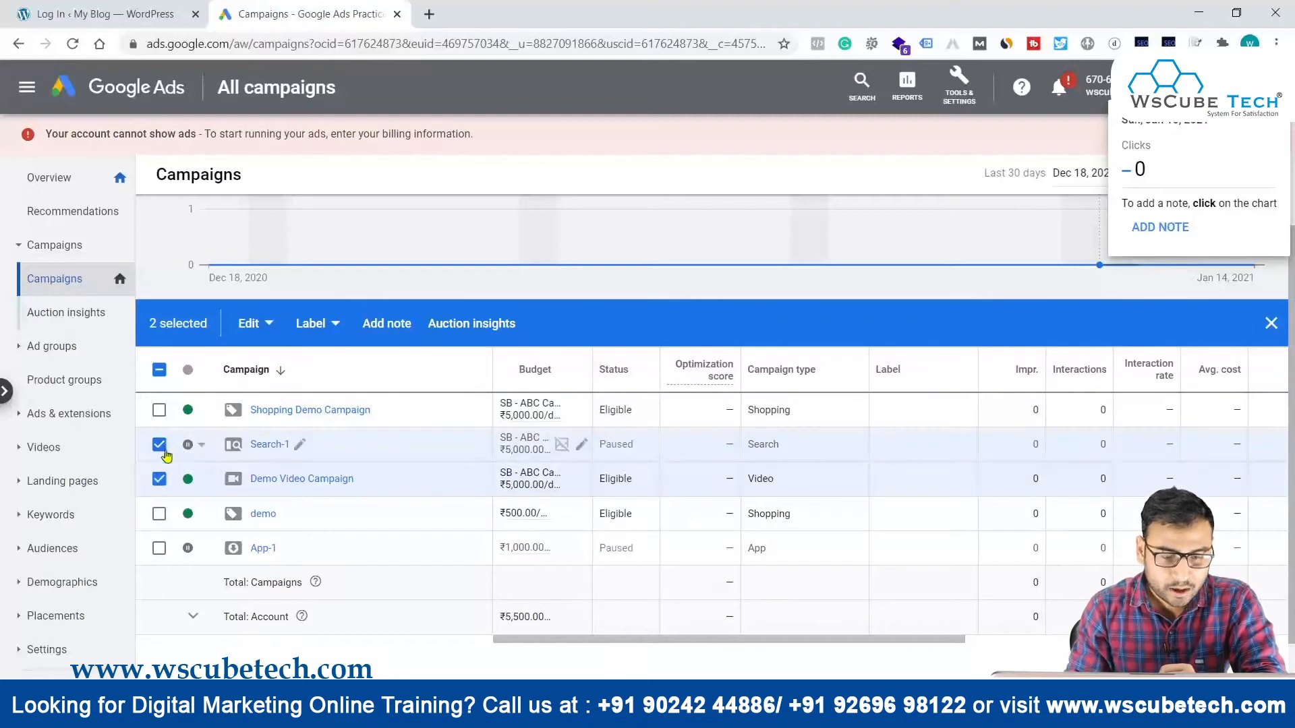
{"action": "left_click", "coordinate": [319, 328]}
{"action": "left_click", "coordinate": [339, 632]}
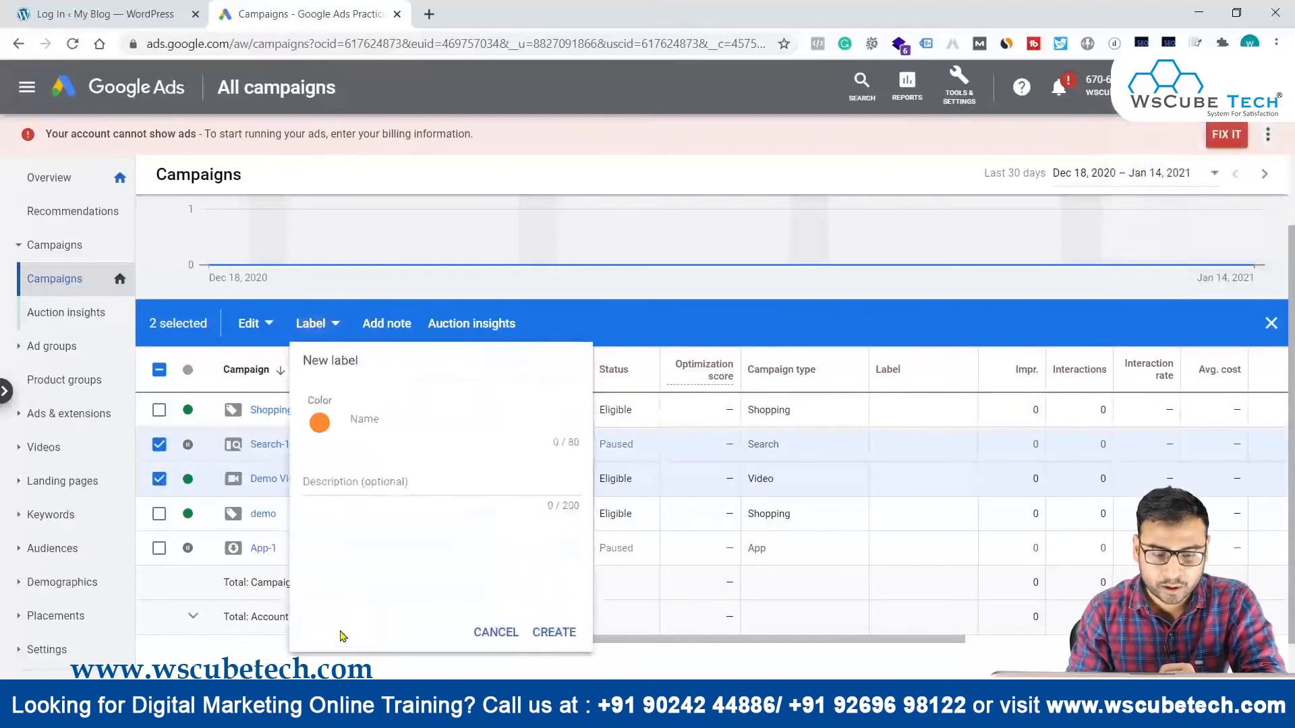
{"action": "left_click", "coordinate": [410, 430]}
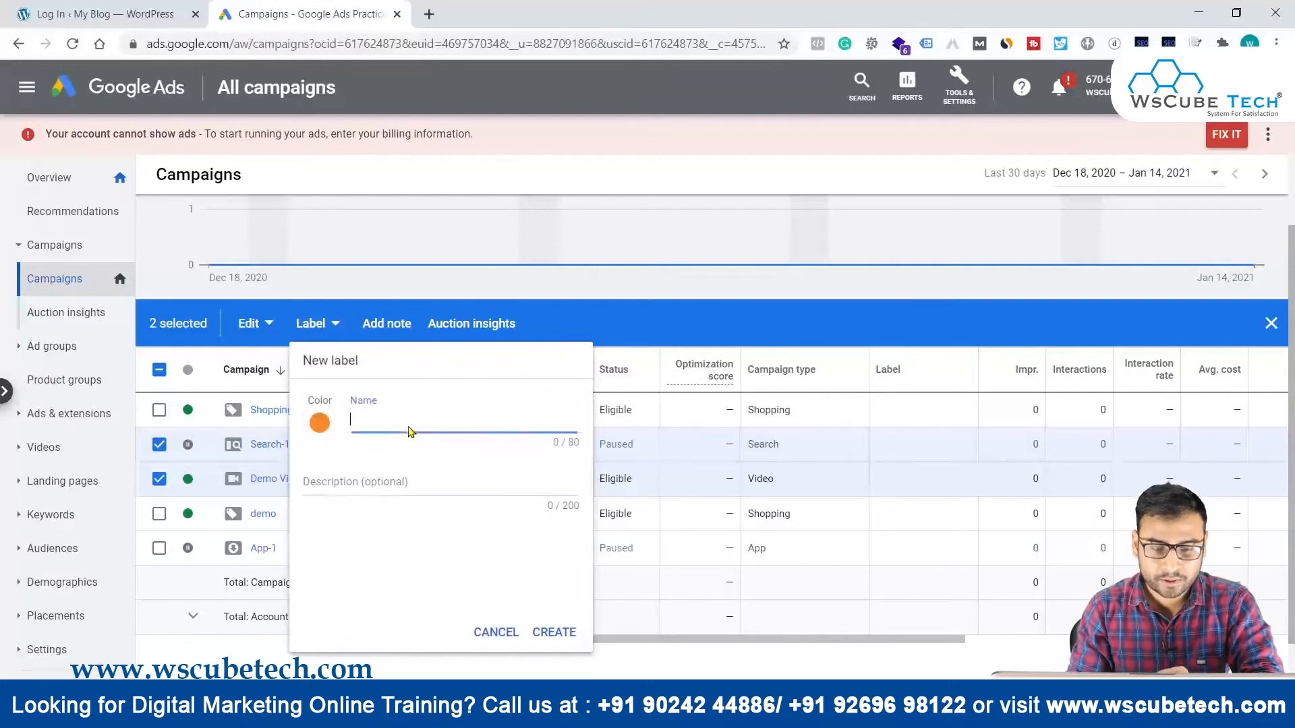
{"action": "type", "text": "Landing Page X"}
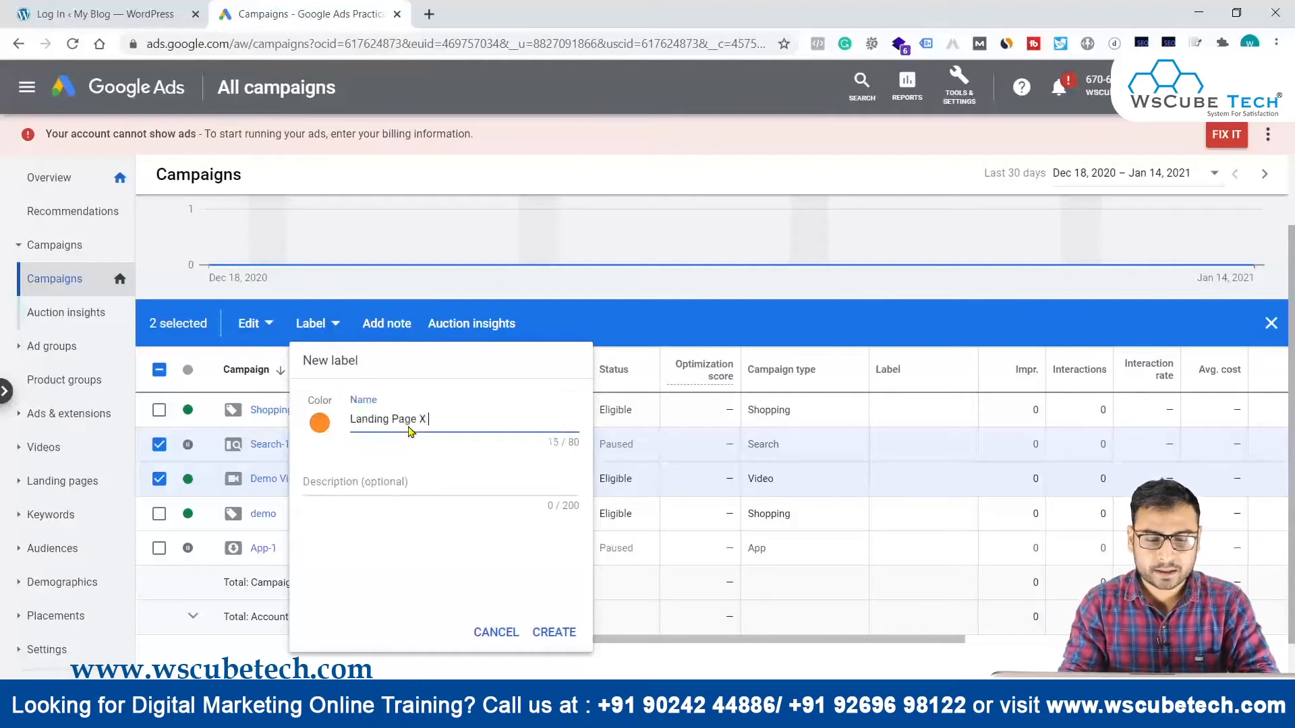
{"action": "left_click", "coordinate": [381, 481]}
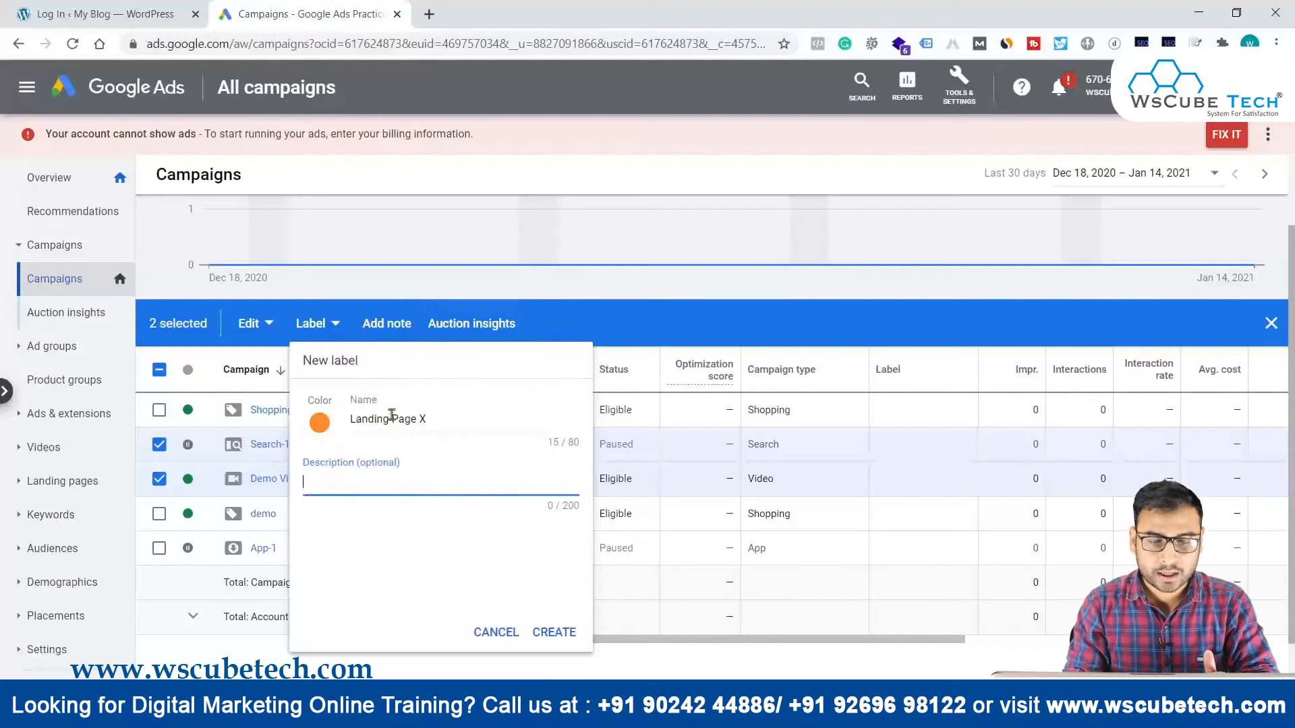
{"action": "left_click", "coordinate": [556, 631]}
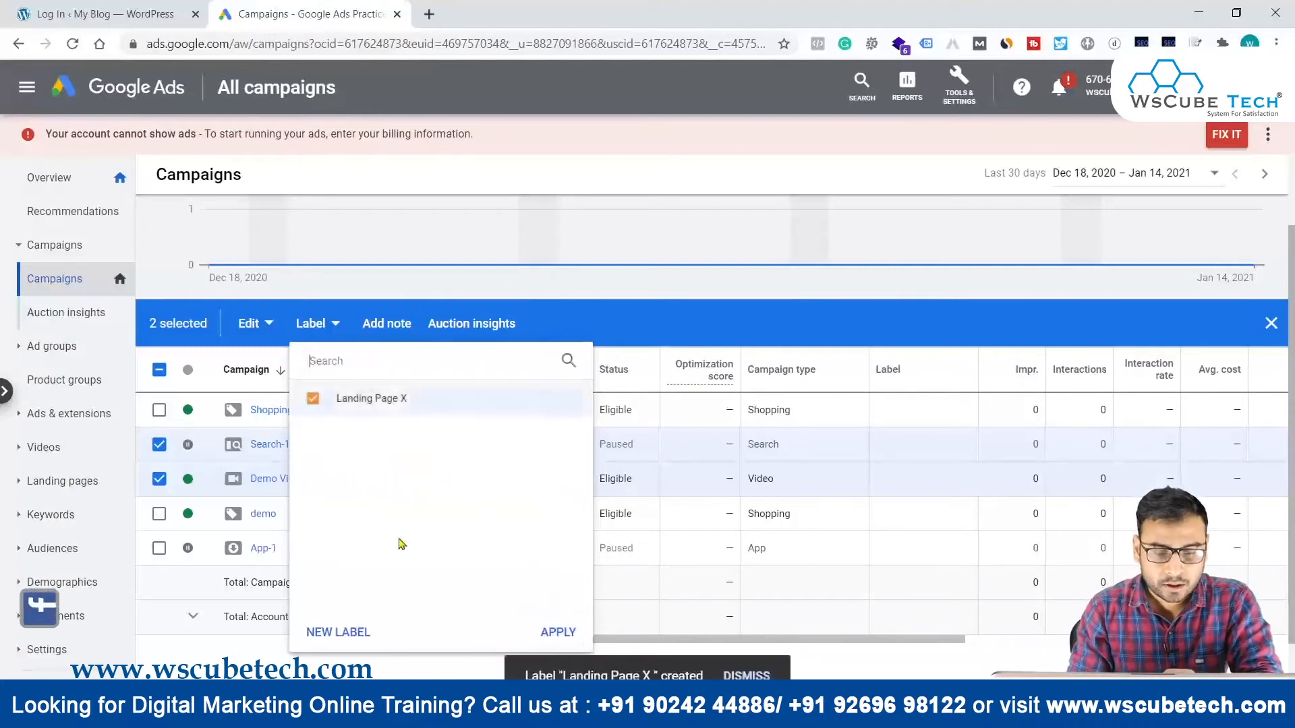
{"action": "left_click", "coordinate": [558, 632]}
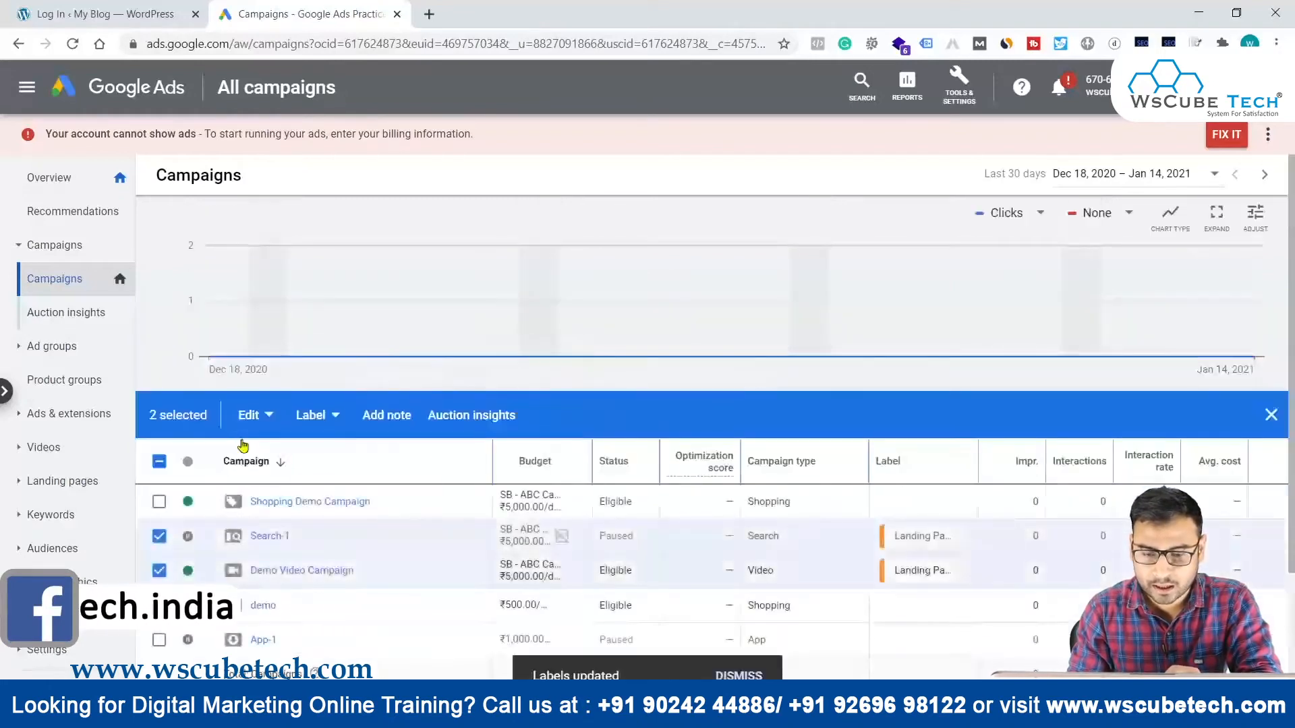
Create a red label named "Y Landing Page", apply it to the Shopping Demo Campaign, demo and App-1 campaigns only, and clear the selection
{"action": "scroll", "coordinate": [923, 528], "scroll_direction": "down", "scroll_amount": 2}
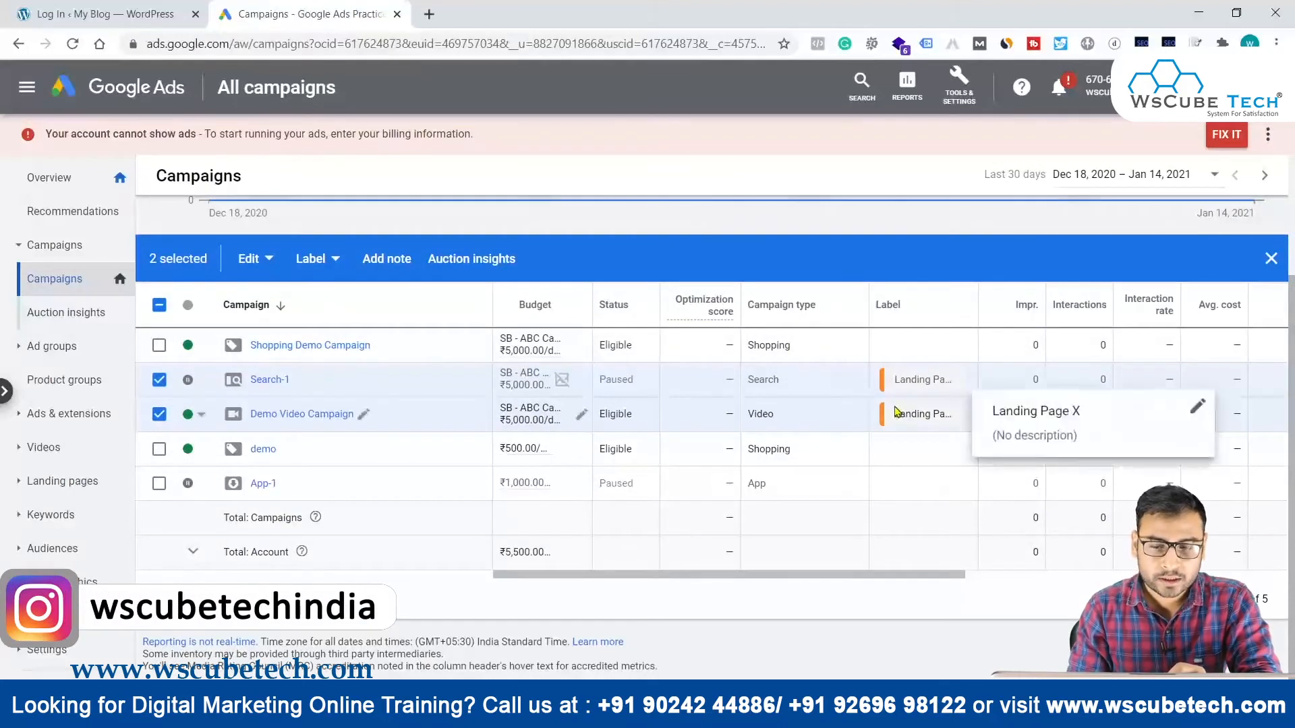
{"action": "mouse_move", "coordinate": [916, 376]}
{"action": "left_click", "coordinate": [159, 380]}
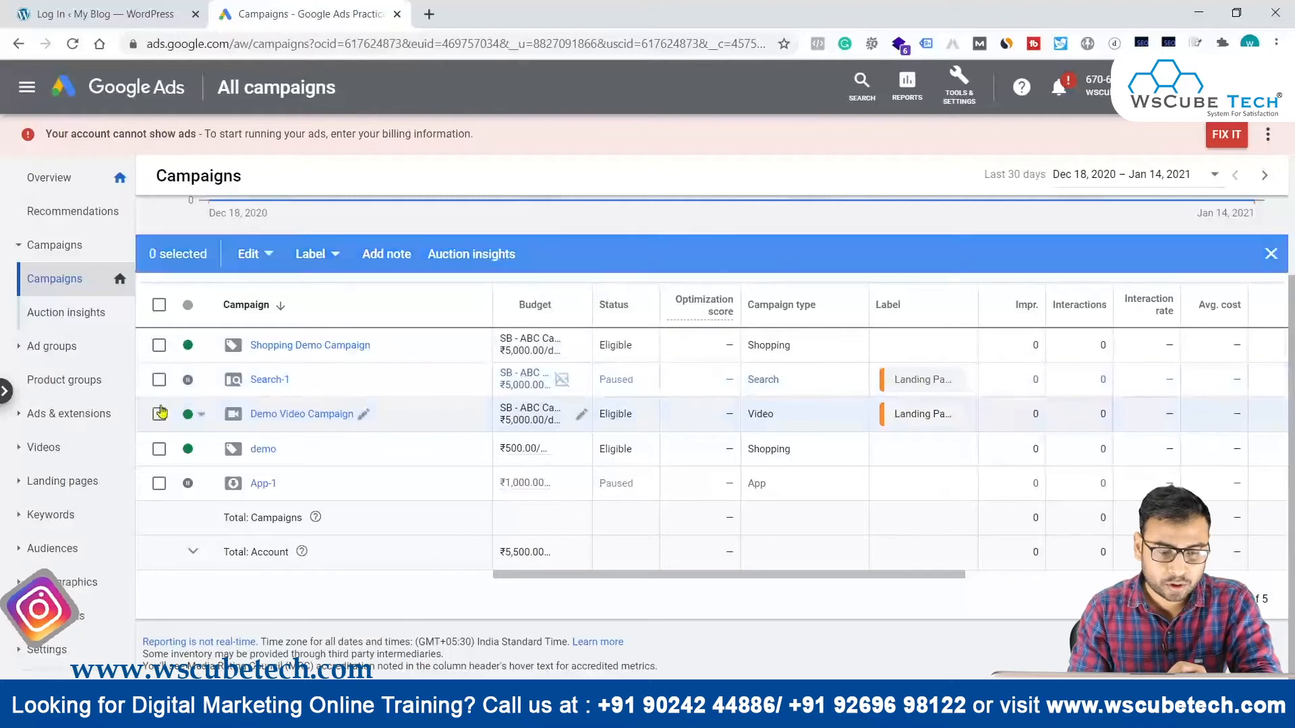
{"action": "left_click", "coordinate": [158, 414]}
{"action": "left_click", "coordinate": [159, 345]}
{"action": "left_click", "coordinate": [158, 449]}
{"action": "left_click", "coordinate": [158, 483]}
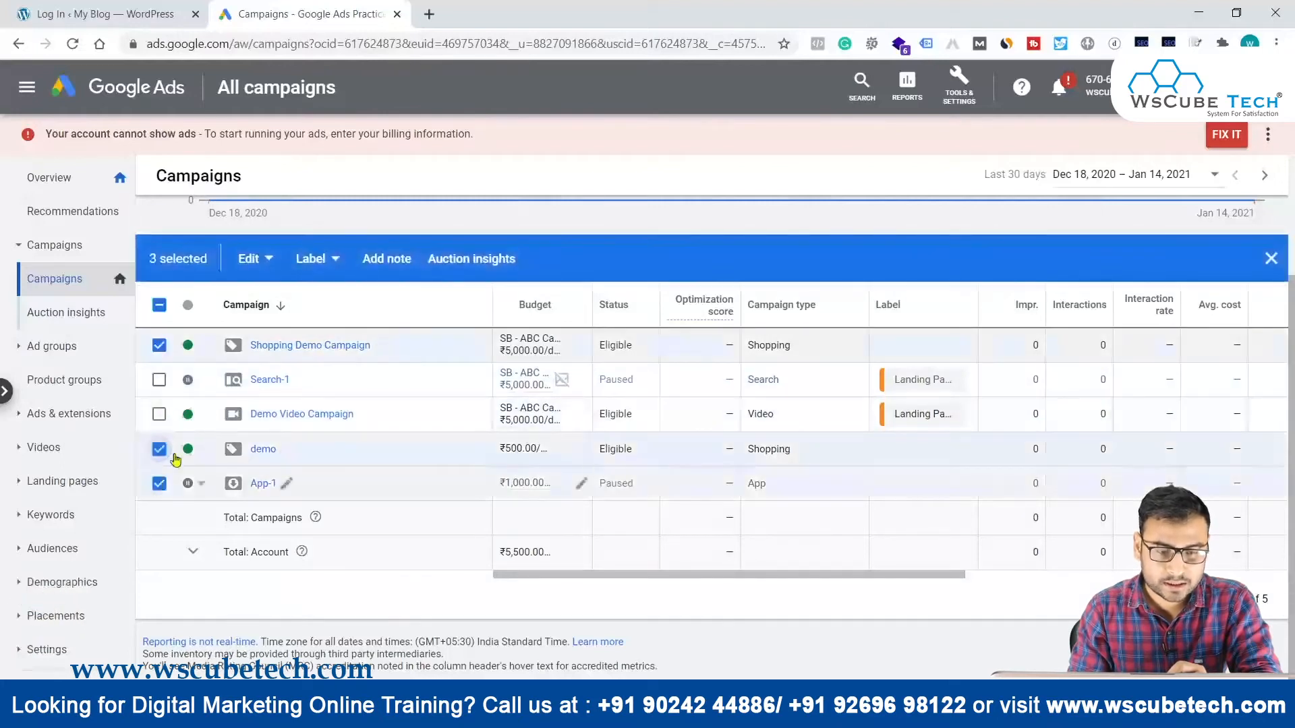
{"action": "left_click", "coordinate": [308, 261]}
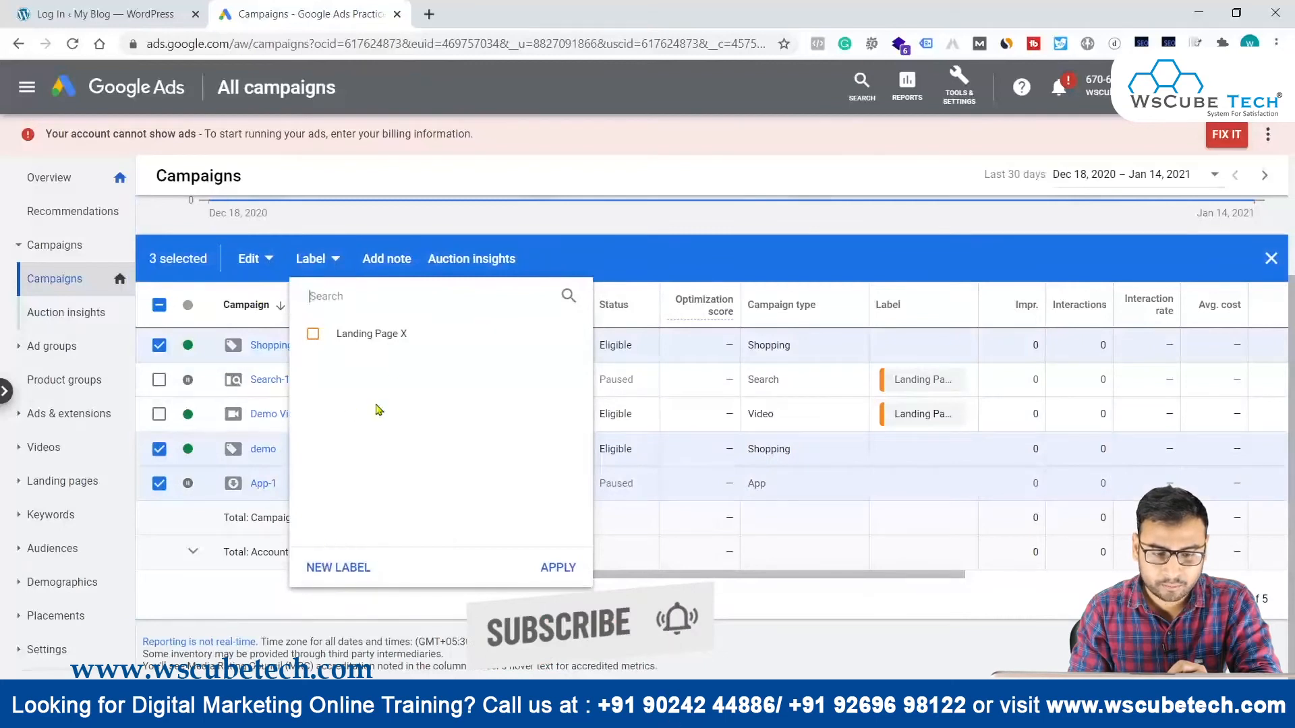
{"action": "left_click", "coordinate": [343, 568]}
{"action": "left_click", "coordinate": [410, 352]}
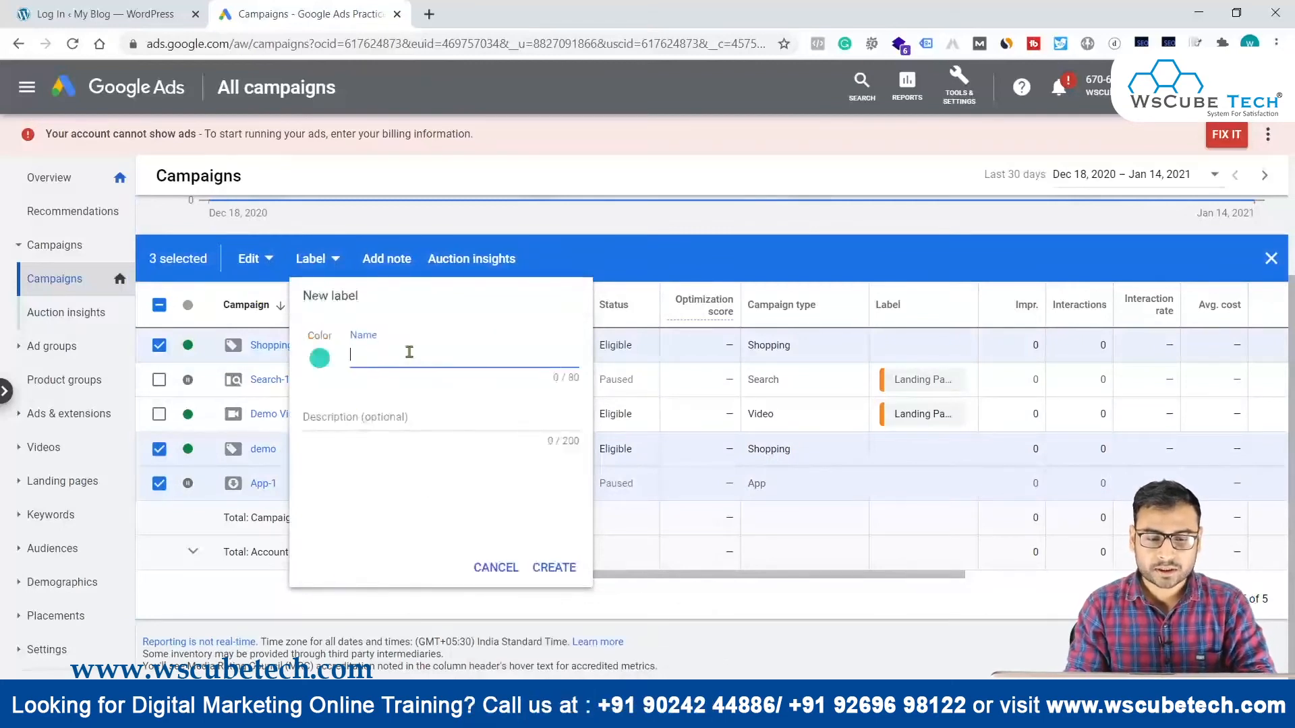
{"action": "left_click", "coordinate": [321, 359]}
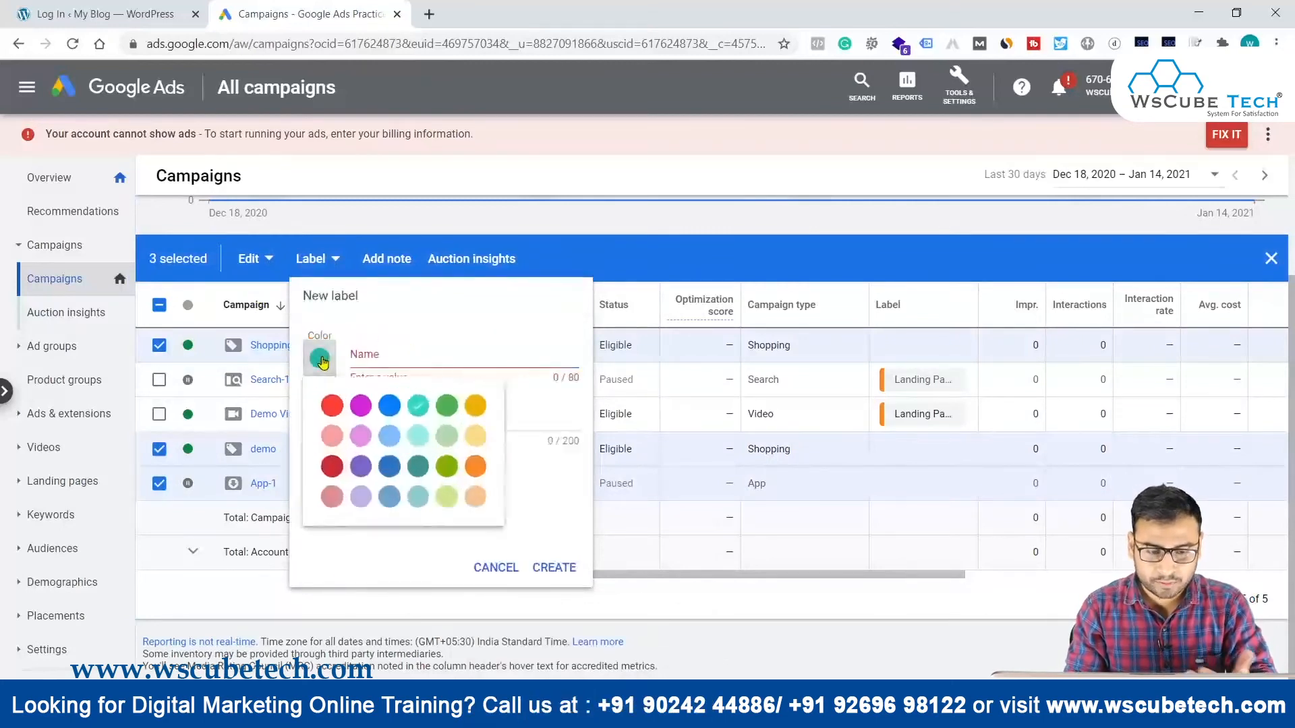
{"action": "left_click", "coordinate": [331, 406]}
{"action": "left_click", "coordinate": [422, 357]}
{"action": "type", "text": "Landing"}
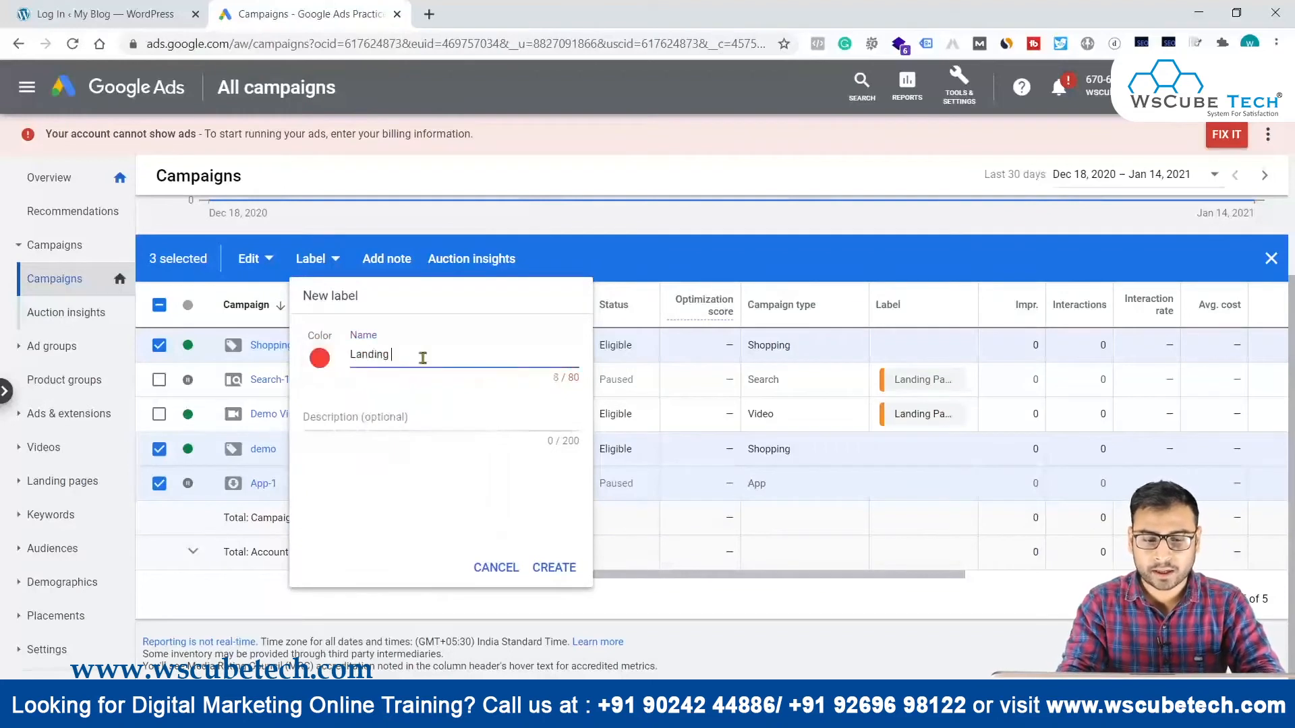
{"action": "type", "text": " Page"}
{"action": "key", "text": "BackSpace"}
{"action": "key", "text": "BackSpace"}
{"action": "key", "text": "BackSpace"}
{"action": "key", "text": "BackSpace"}
{"action": "key", "text": "BackSpace"}
{"action": "key", "text": "BackSpace"}
{"action": "key", "text": "BackSpace"}
{"action": "key", "text": "BackSpace"}
{"action": "key", "text": "BackSpace"}
{"action": "key", "text": "BackSpace"}
{"action": "key", "text": "BackSpace"}
{"action": "key", "text": "BackSpace"}
{"action": "type", "text": "Y L"}
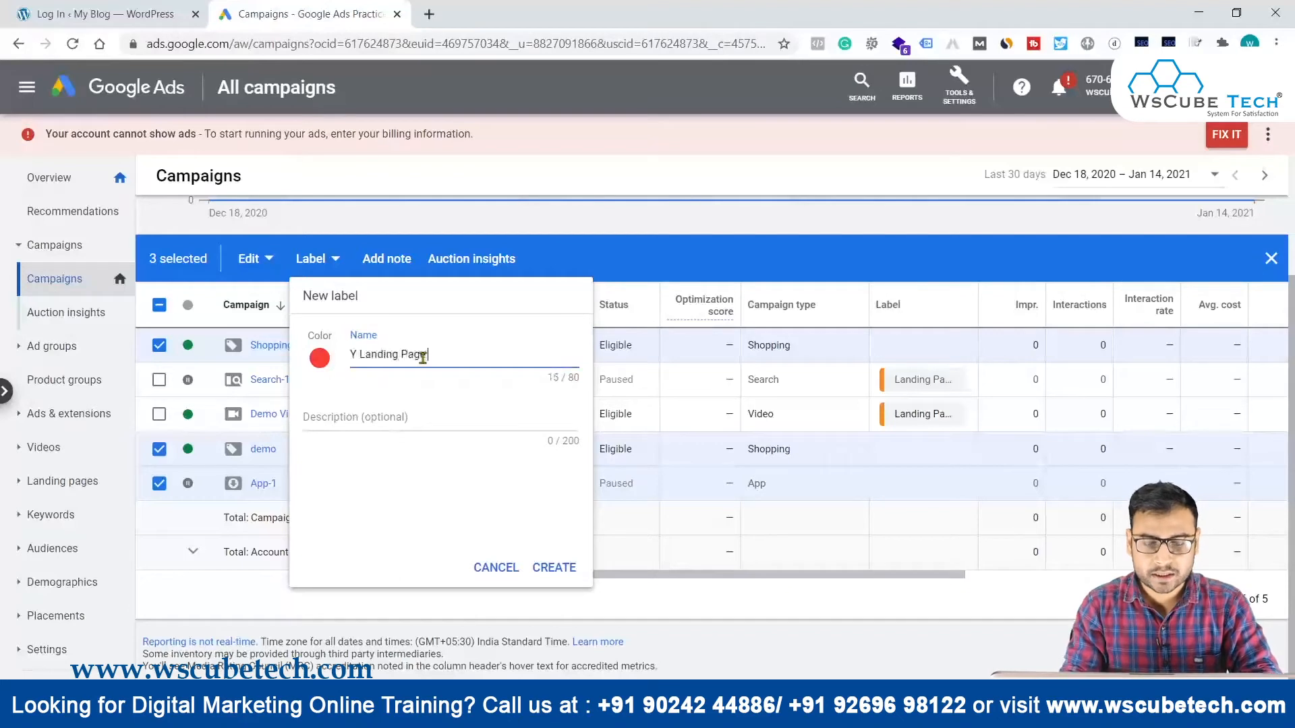
{"action": "left_click", "coordinate": [554, 567]}
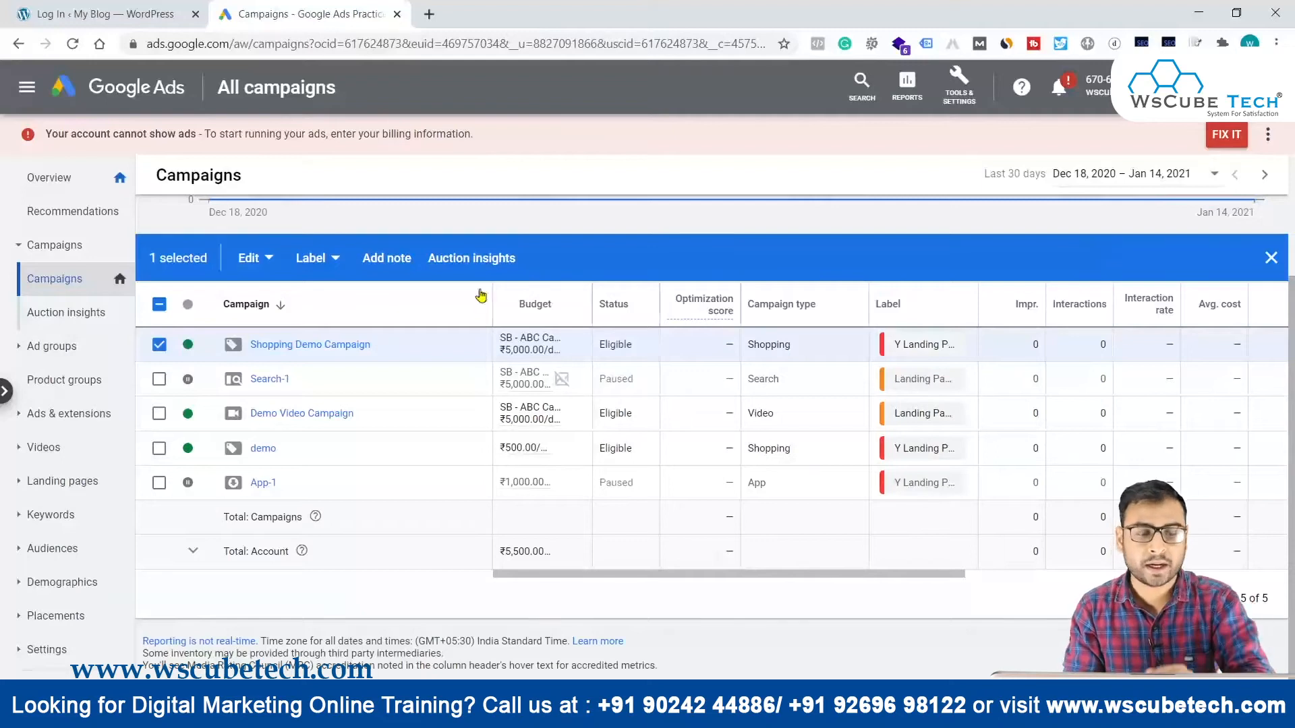
{"action": "left_click", "coordinate": [160, 345]}
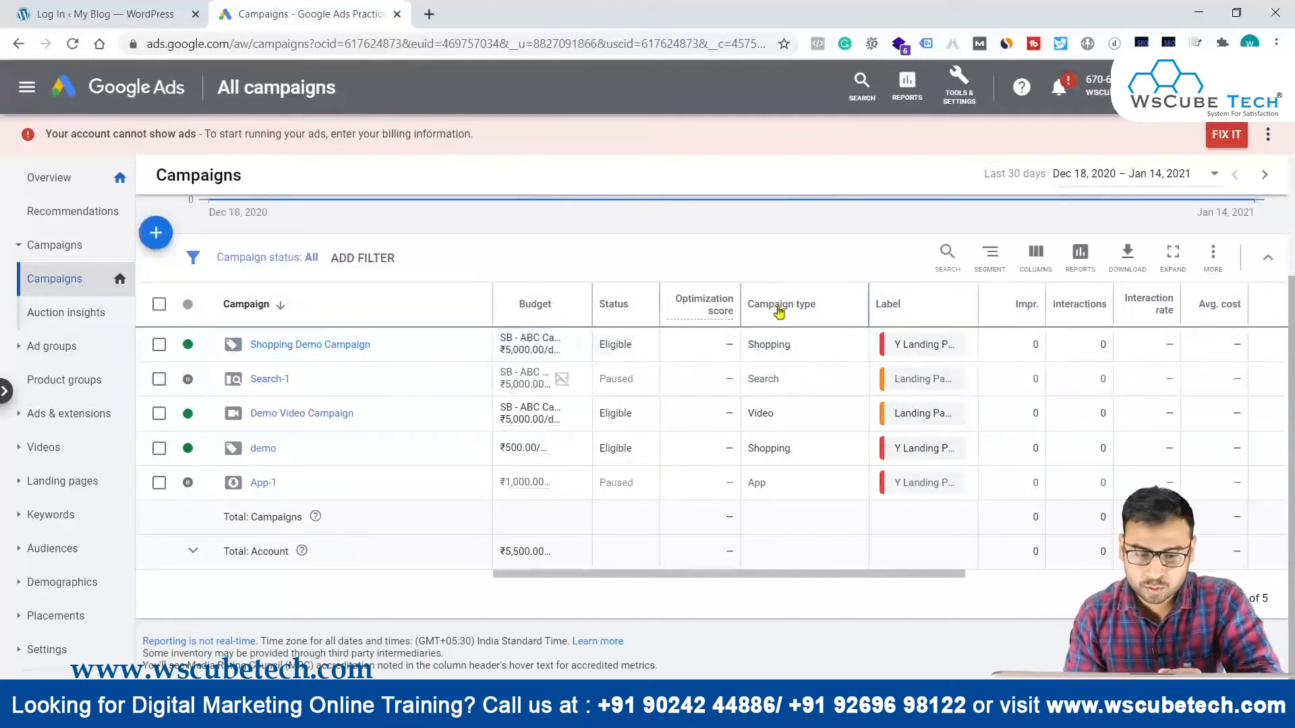
{"action": "mouse_move", "coordinate": [777, 310]}
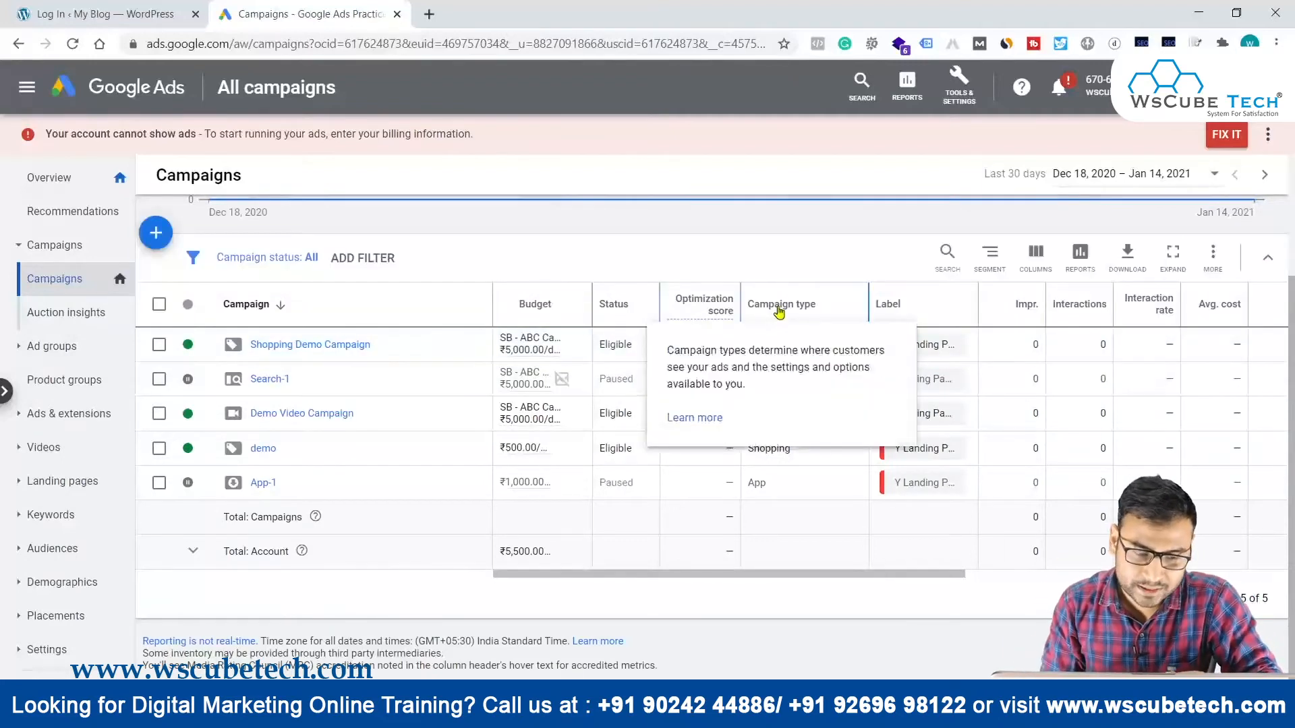
{"action": "left_click", "coordinate": [365, 259]}
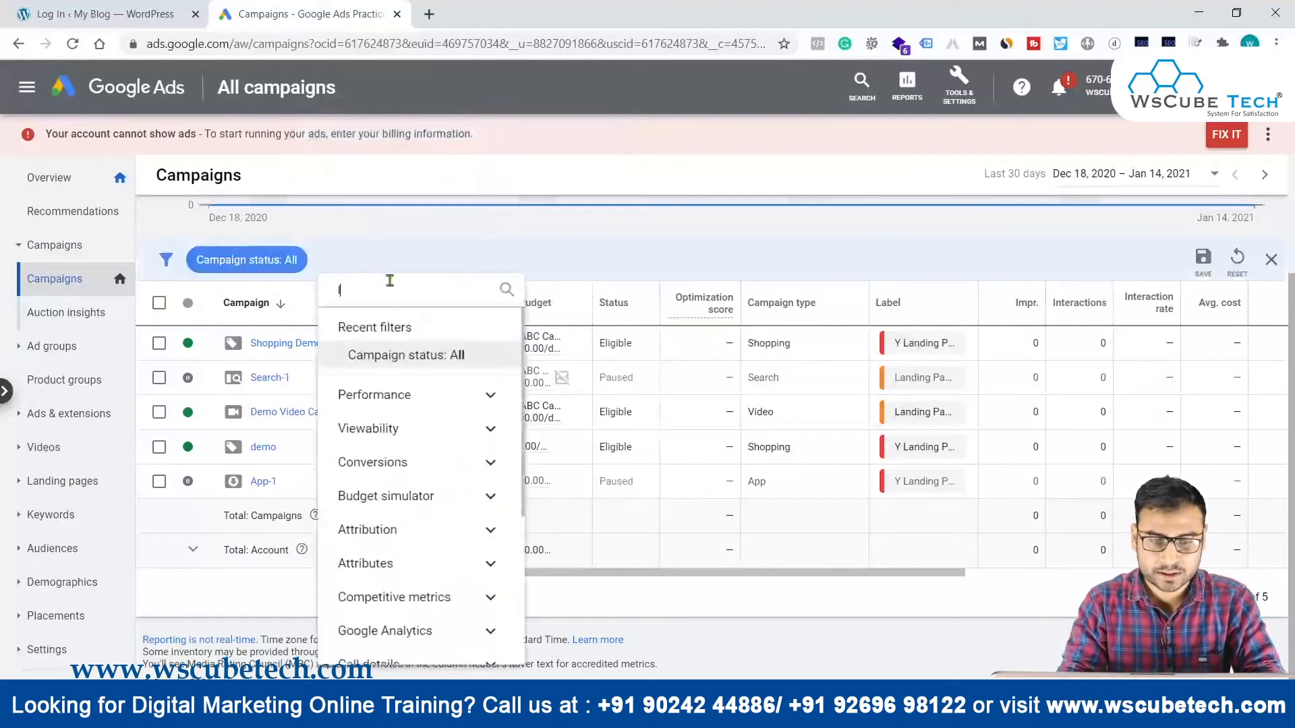
{"action": "type", "text": "label"}
{"action": "left_click", "coordinate": [388, 324]}
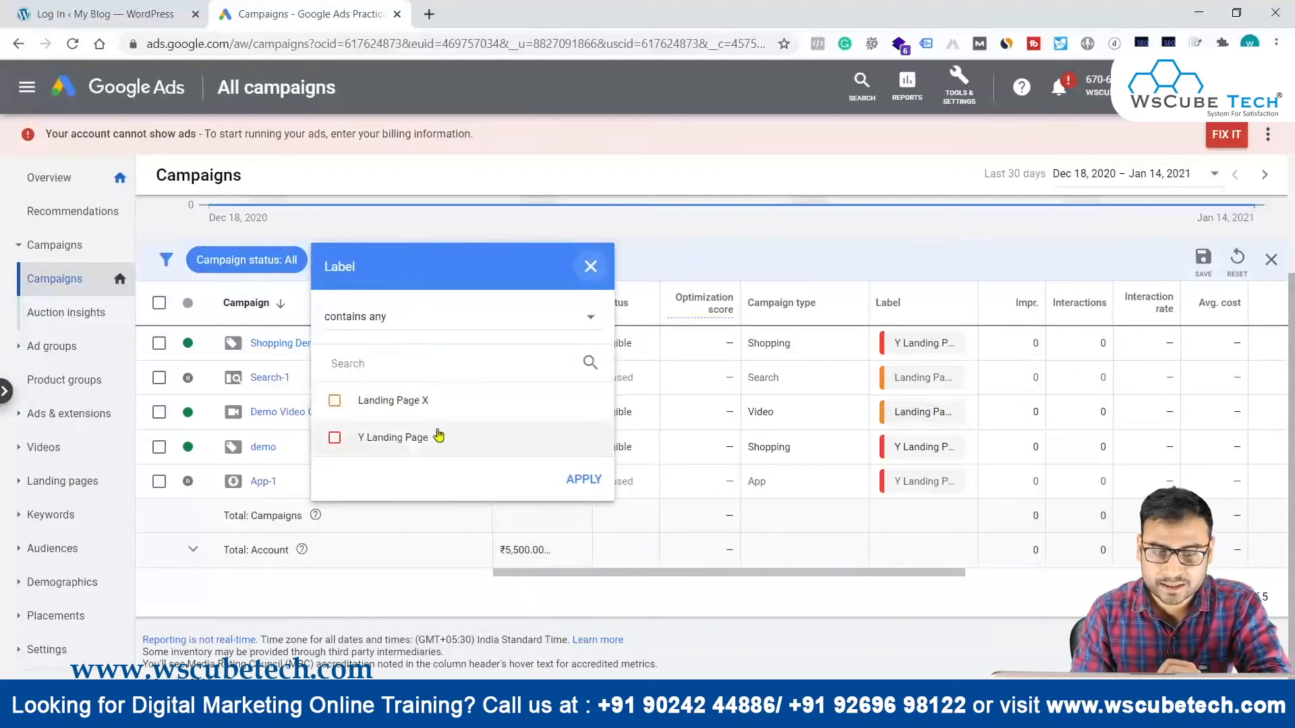
{"action": "left_click", "coordinate": [383, 402]}
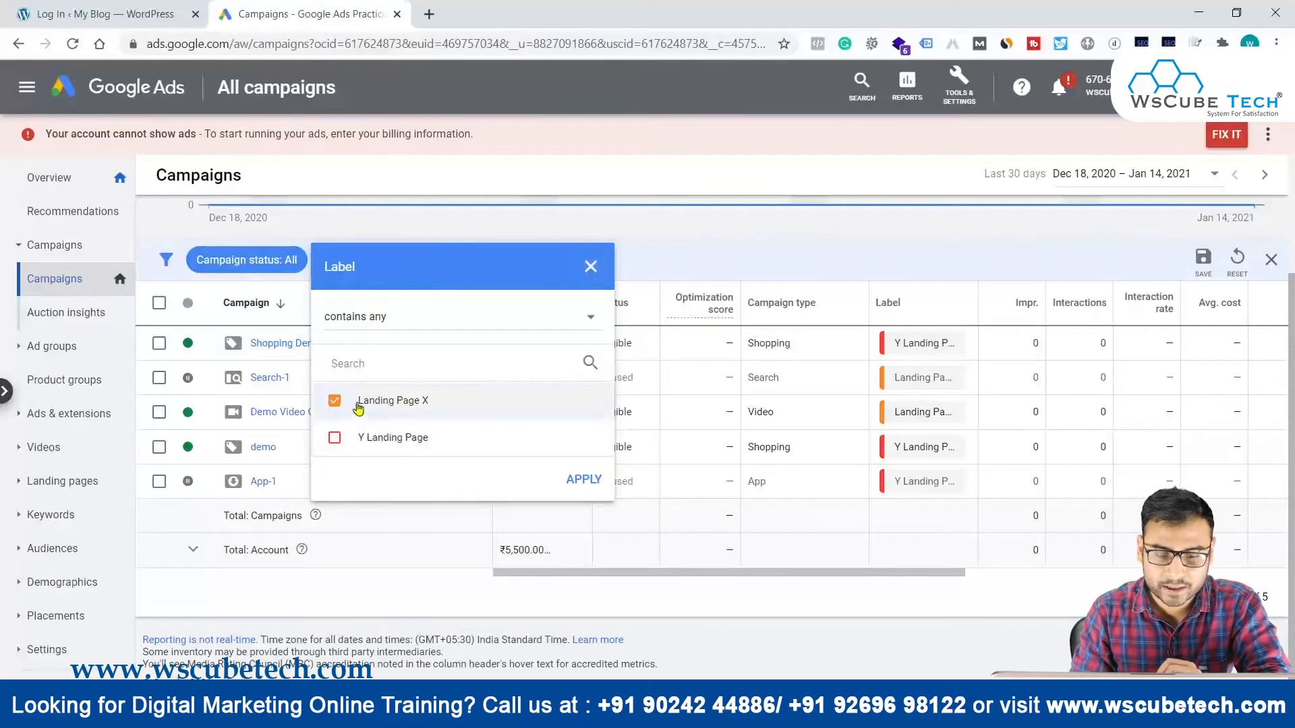
{"action": "left_click", "coordinate": [604, 515]}
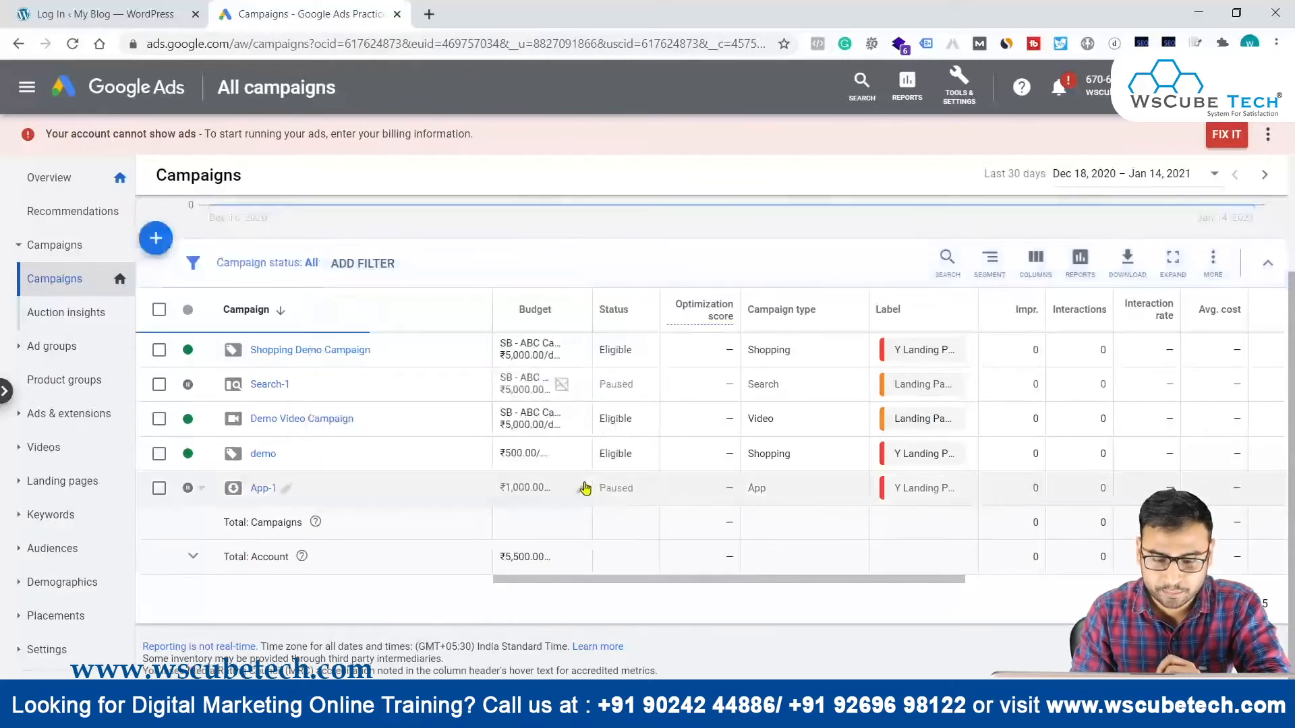
{"action": "left_click_drag", "start_coordinate": [610, 555], "coordinate": [591, 548]}
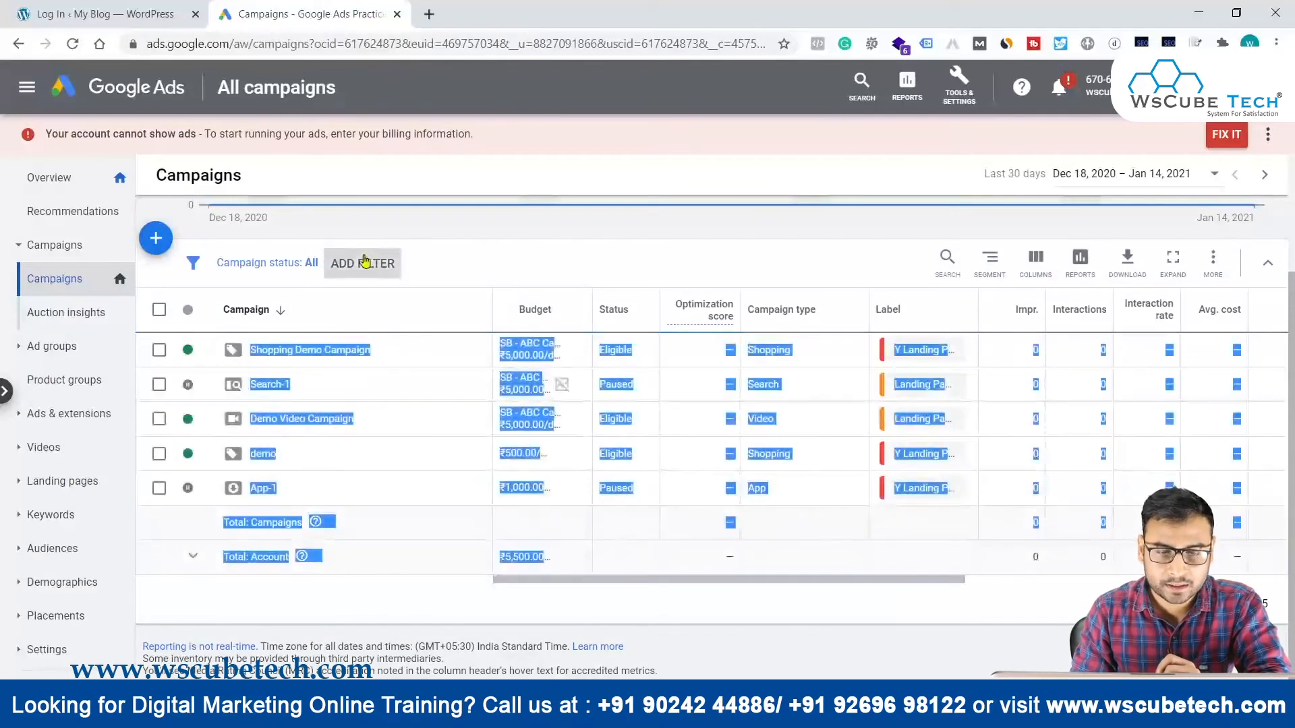
Filter the campaigns table by label so that it contains any "Landing Page X"
{"action": "left_click", "coordinate": [367, 263]}
{"action": "type", "text": "label"}
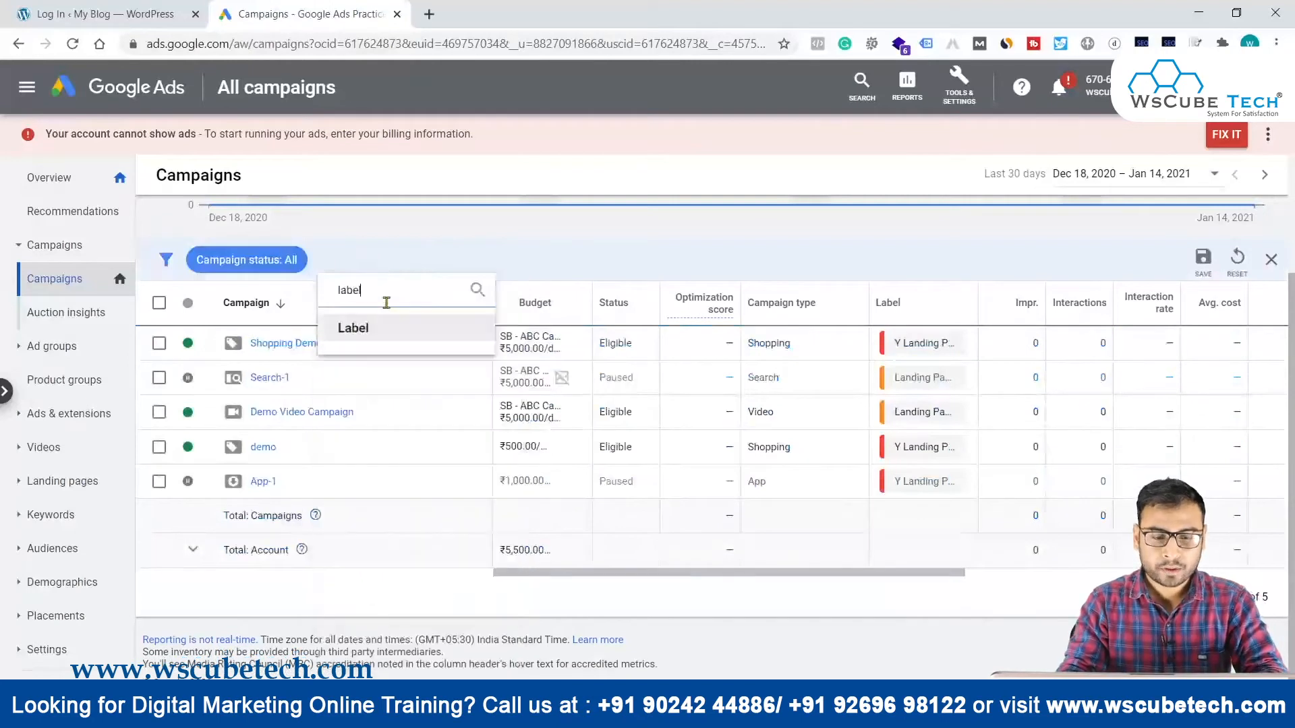
{"action": "left_click", "coordinate": [361, 329]}
{"action": "left_click", "coordinate": [336, 401]}
{"action": "left_click", "coordinate": [582, 480]}
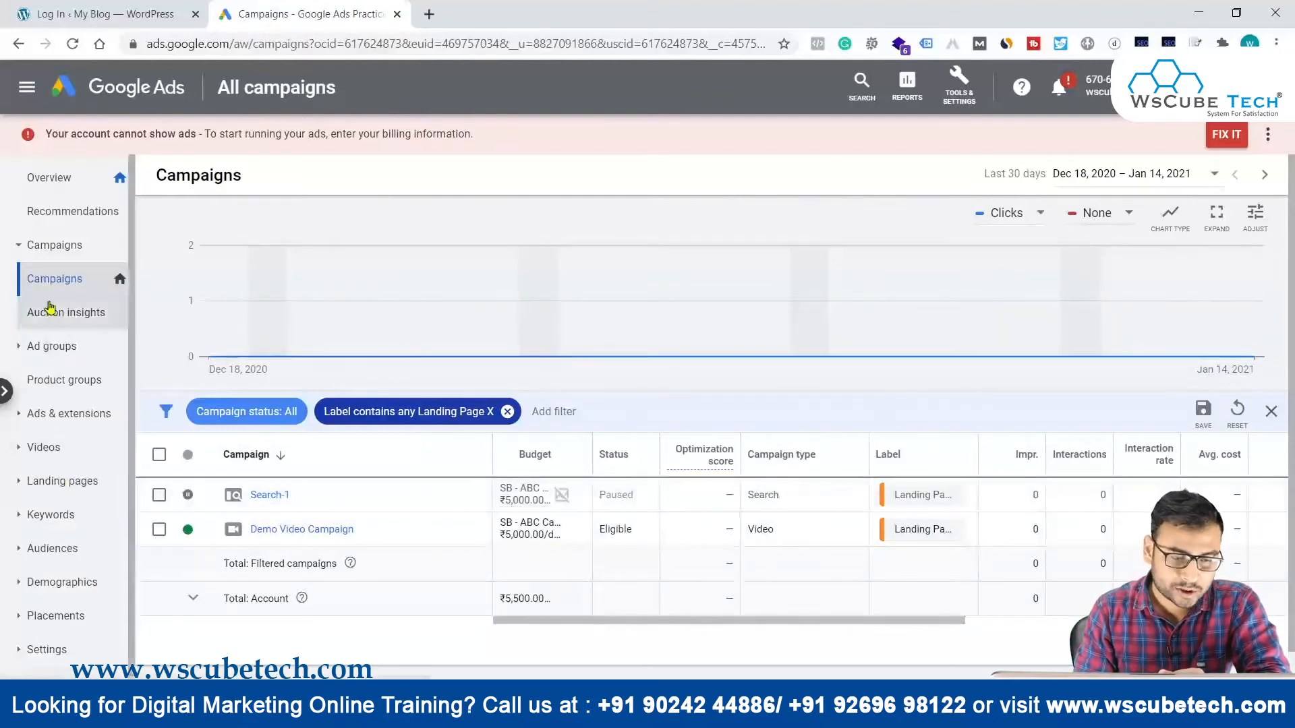
Open the account's search keywords list and look through its keywords
{"action": "left_click", "coordinate": [64, 523]}
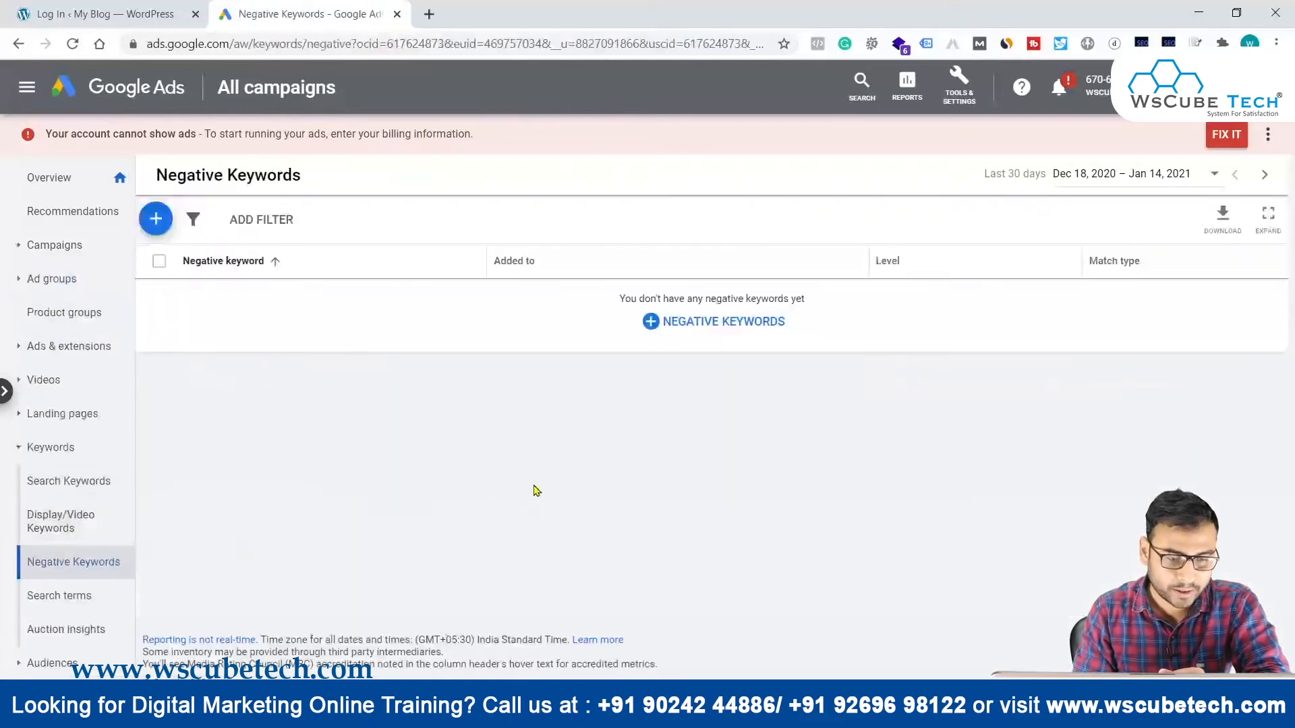
{"action": "left_click", "coordinate": [65, 483]}
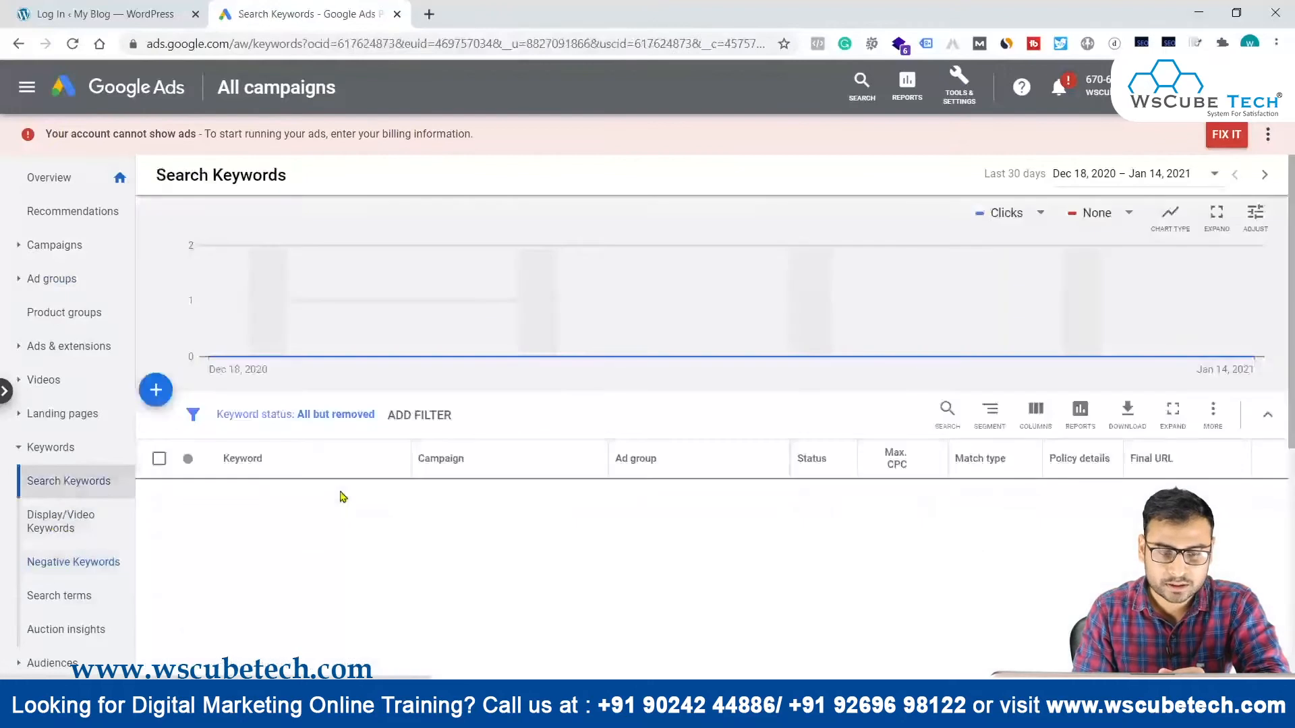
{"action": "scroll", "coordinate": [438, 502], "scroll_direction": "down", "scroll_amount": 3}
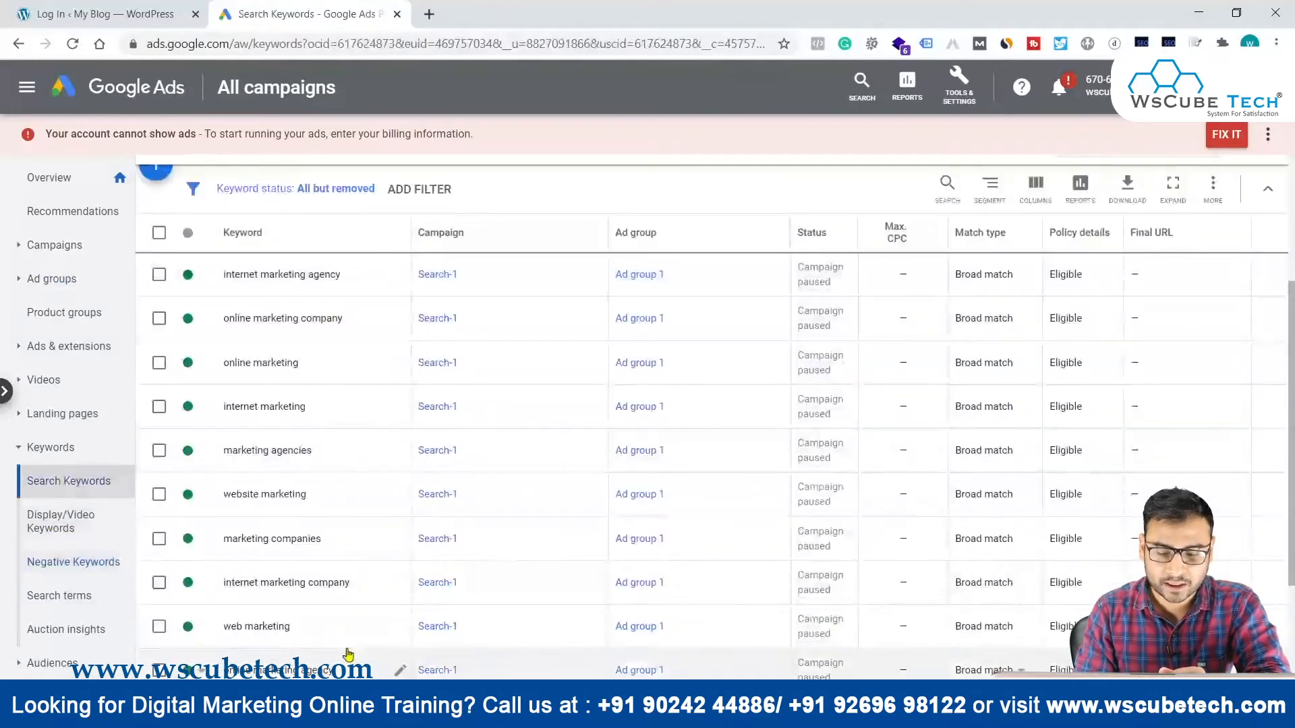
{"action": "scroll", "coordinate": [348, 654], "scroll_direction": "down", "scroll_amount": 5}
{"action": "scroll", "coordinate": [598, 569], "scroll_direction": "up", "scroll_amount": 5}
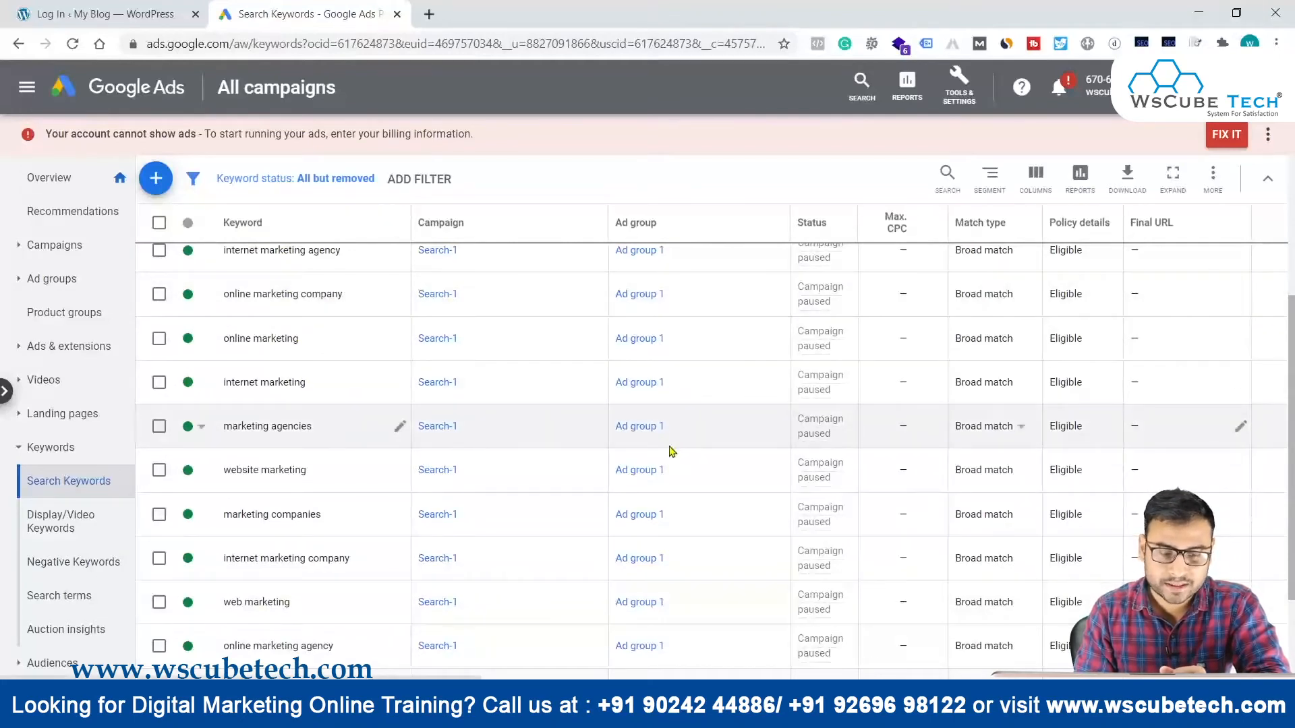
Switch to the Notepad notes, review item 2 about labelling the best keywords, and return to the Google Ads search keywords
{"action": "left_click", "coordinate": [811, 713]}
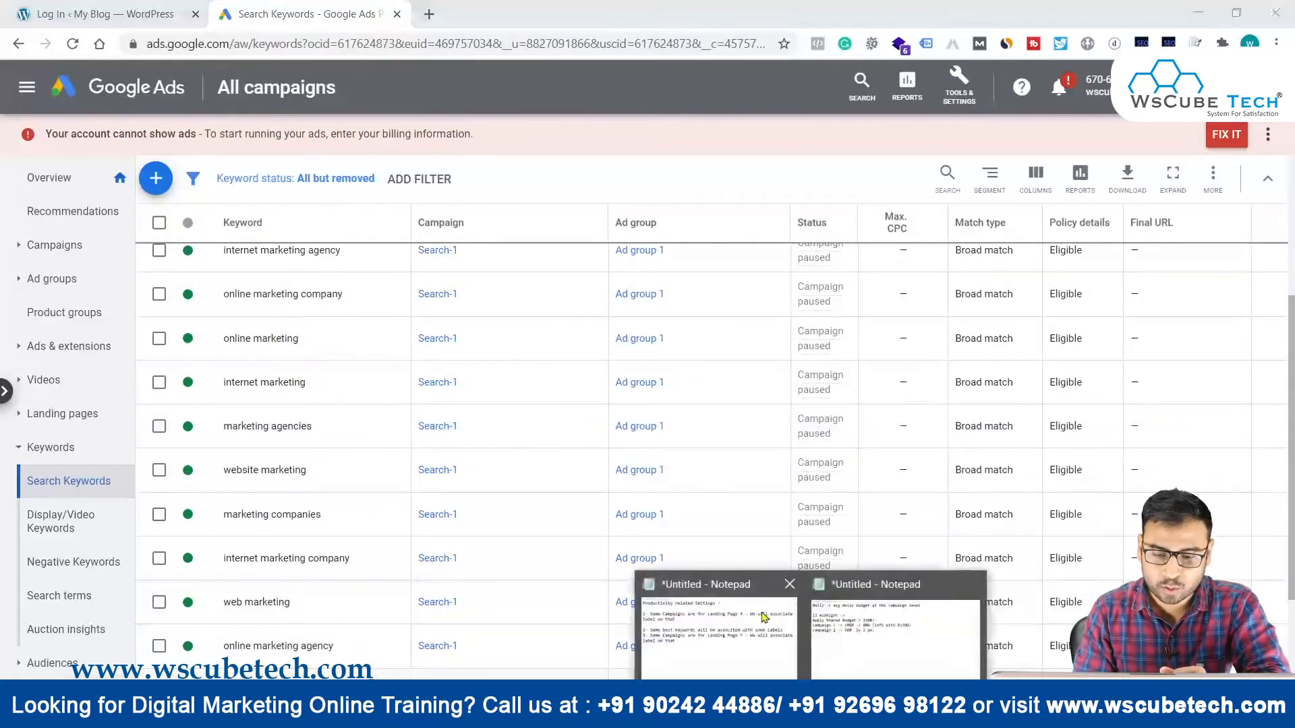
{"action": "left_click", "coordinate": [764, 617]}
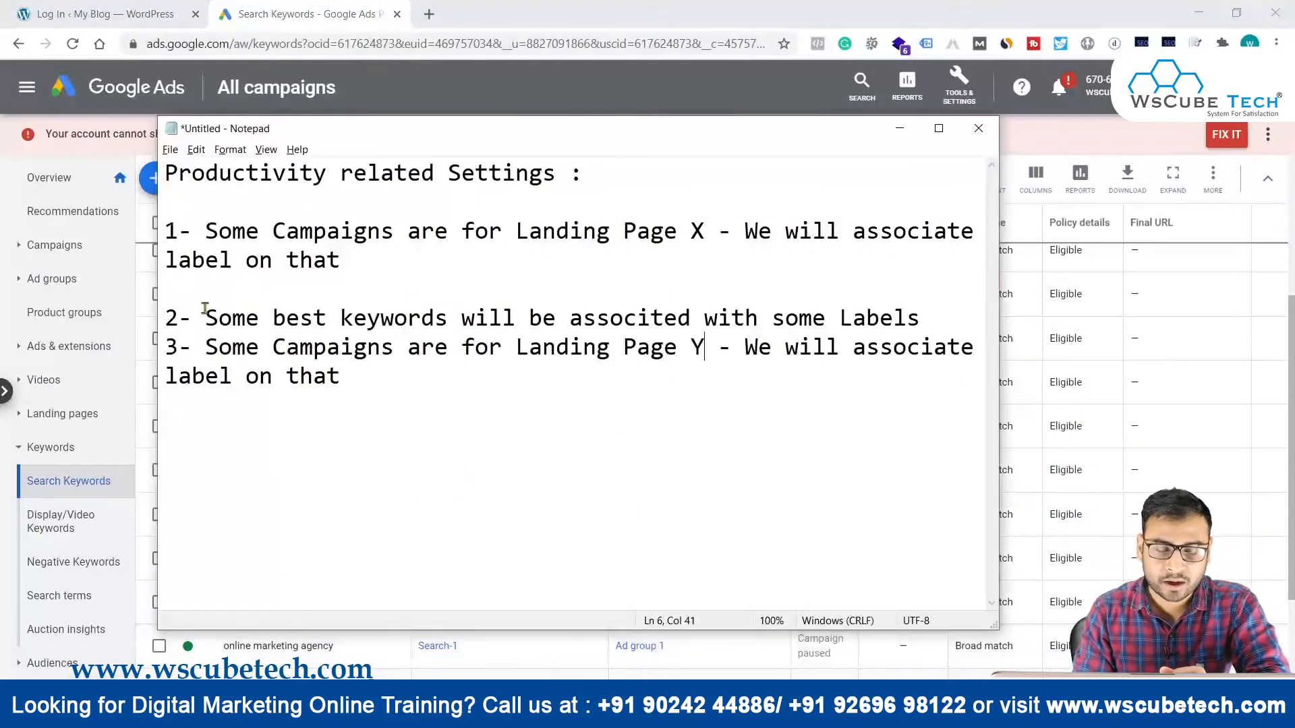
{"action": "left_click_drag", "start_coordinate": [210, 315], "coordinate": [368, 317]}
{"action": "right_click", "coordinate": [368, 416]}
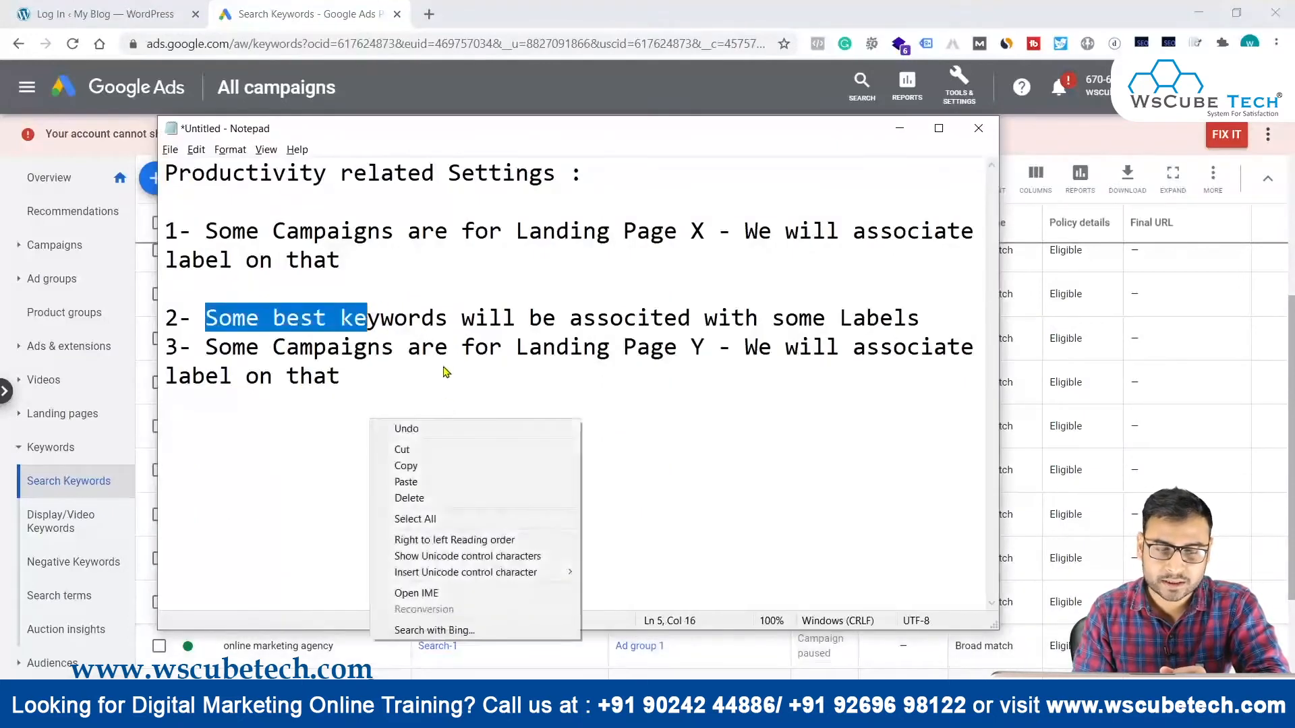
{"action": "left_click", "coordinate": [431, 334]}
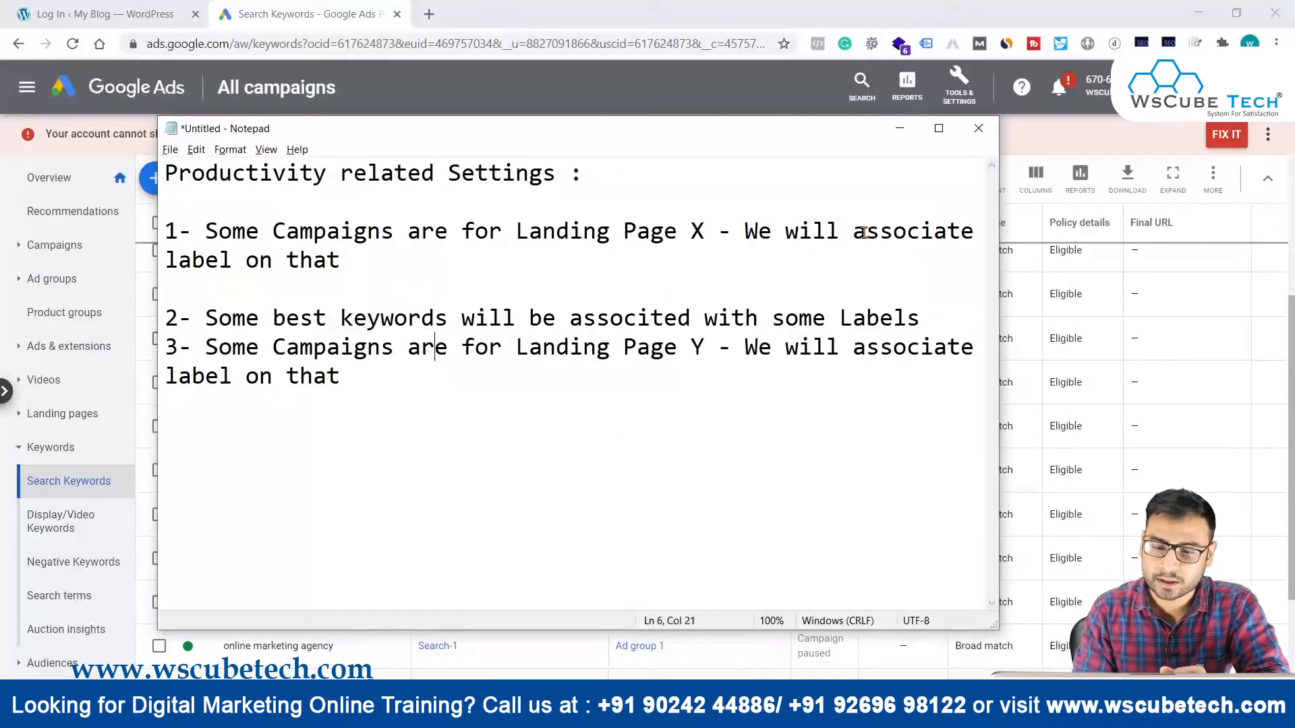
{"action": "left_click", "coordinate": [897, 130]}
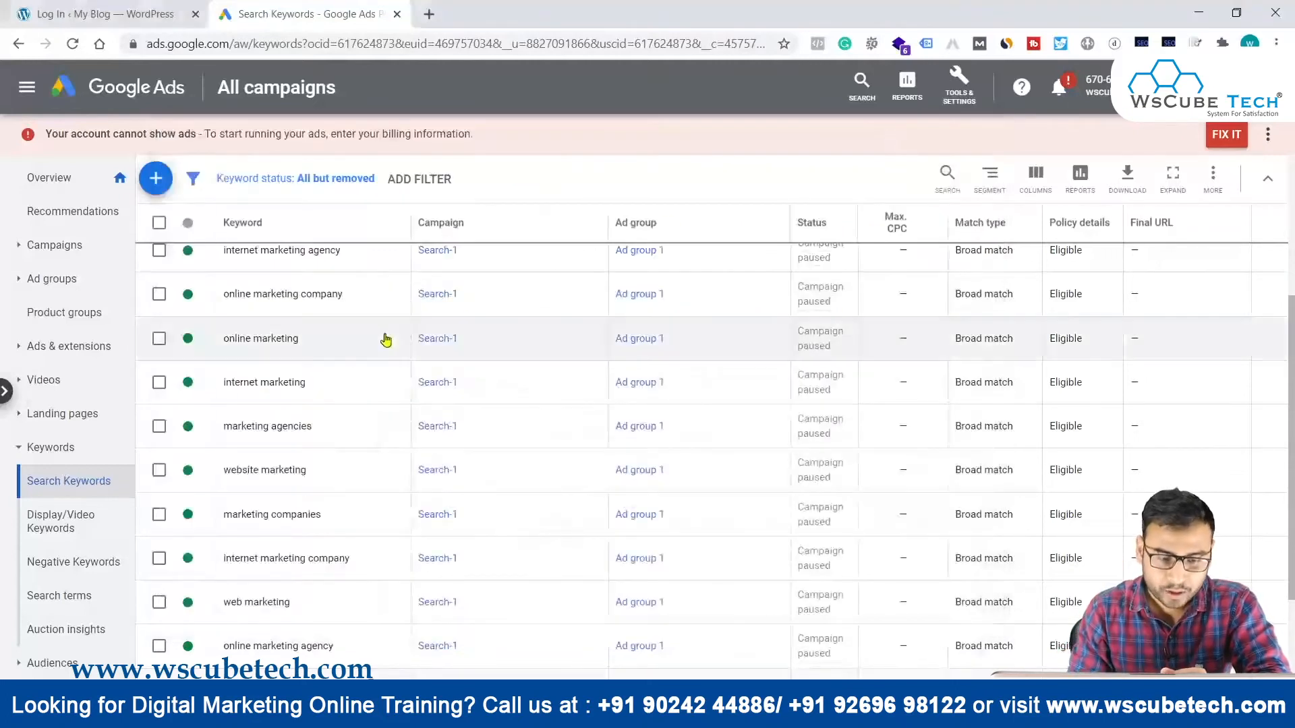
Create a light red label named "Best Keywords" and apply it to the keywords internet marketing agency, online marketing company and online marketing
{"action": "scroll", "coordinate": [385, 338], "scroll_direction": "up", "scroll_amount": 5}
{"action": "left_click", "coordinate": [151, 503]}
{"action": "left_click", "coordinate": [159, 543]}
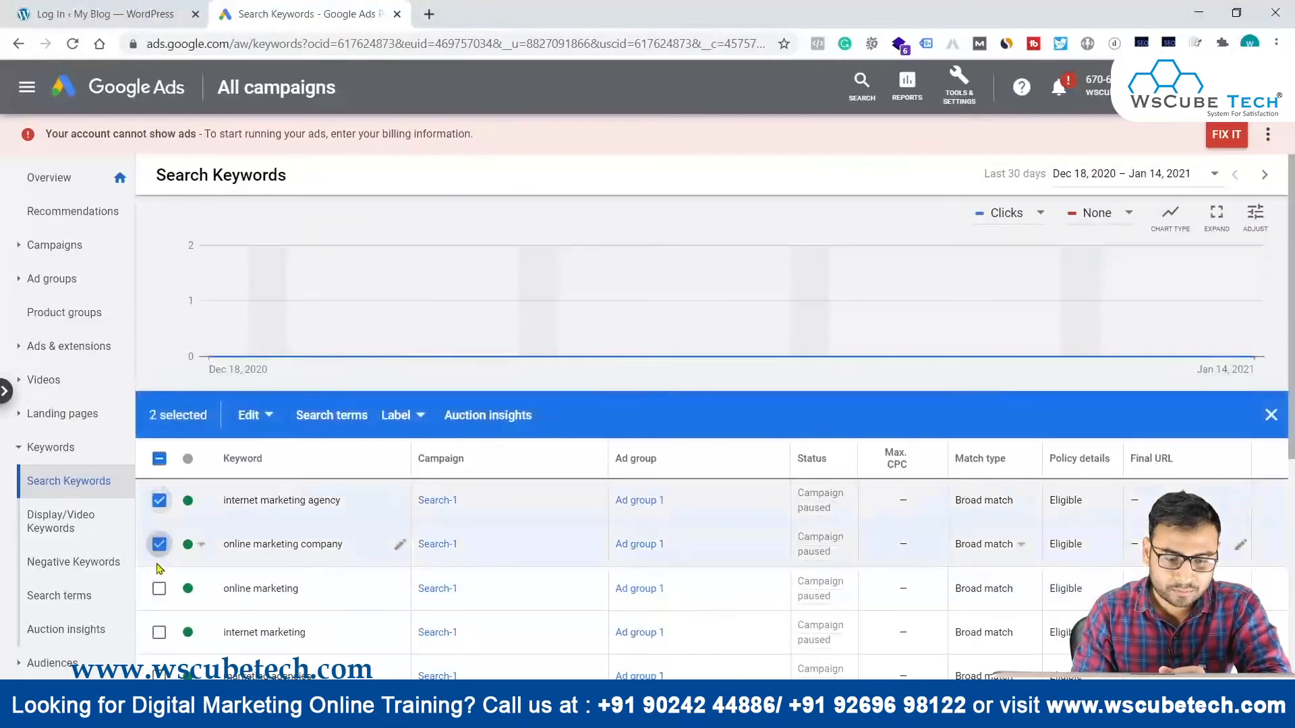
{"action": "left_click", "coordinate": [159, 588]}
{"action": "scroll", "coordinate": [372, 563], "scroll_direction": "down", "scroll_amount": 2}
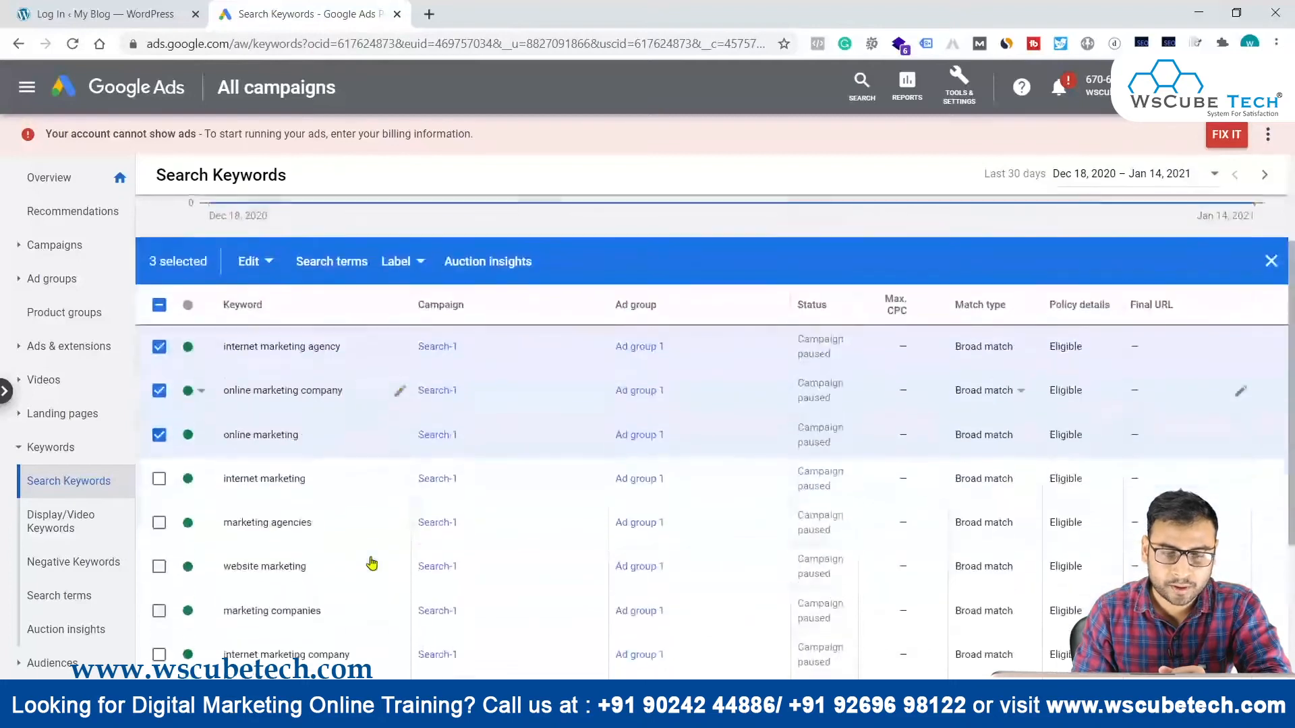
{"action": "left_click", "coordinate": [403, 267]}
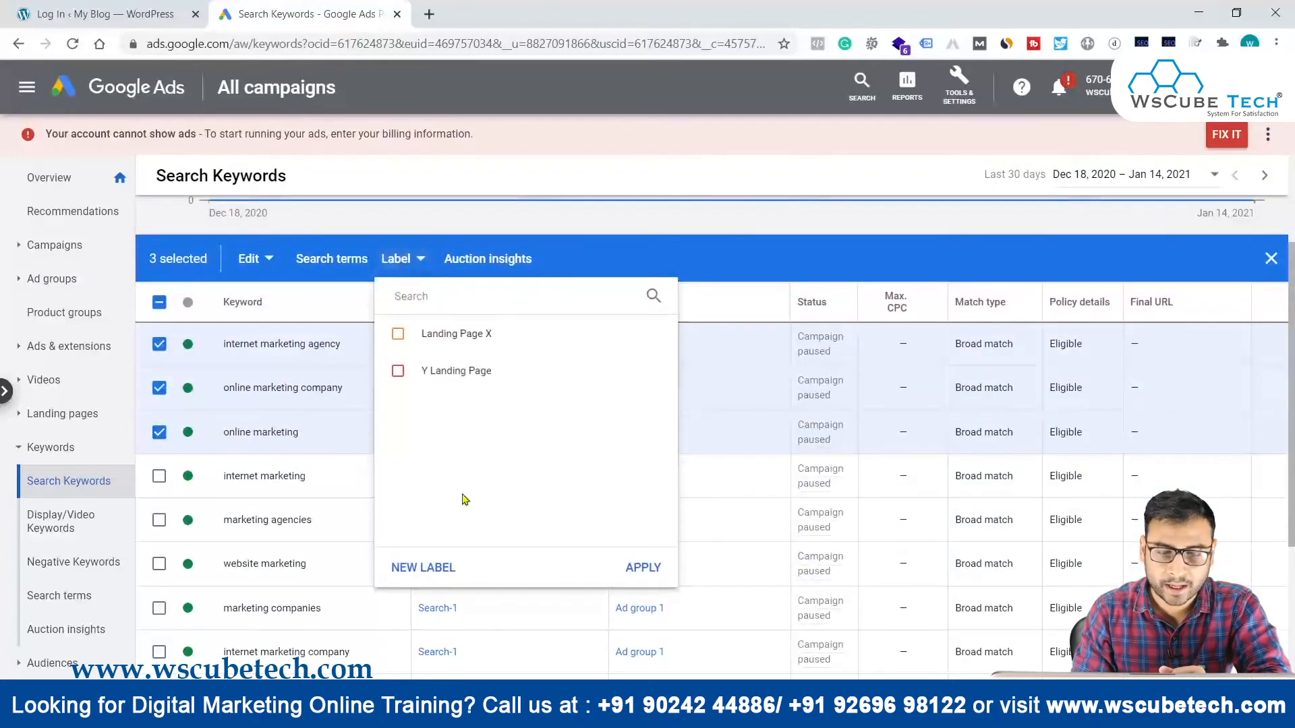
{"action": "left_click", "coordinate": [420, 568]}
{"action": "left_click", "coordinate": [407, 358]}
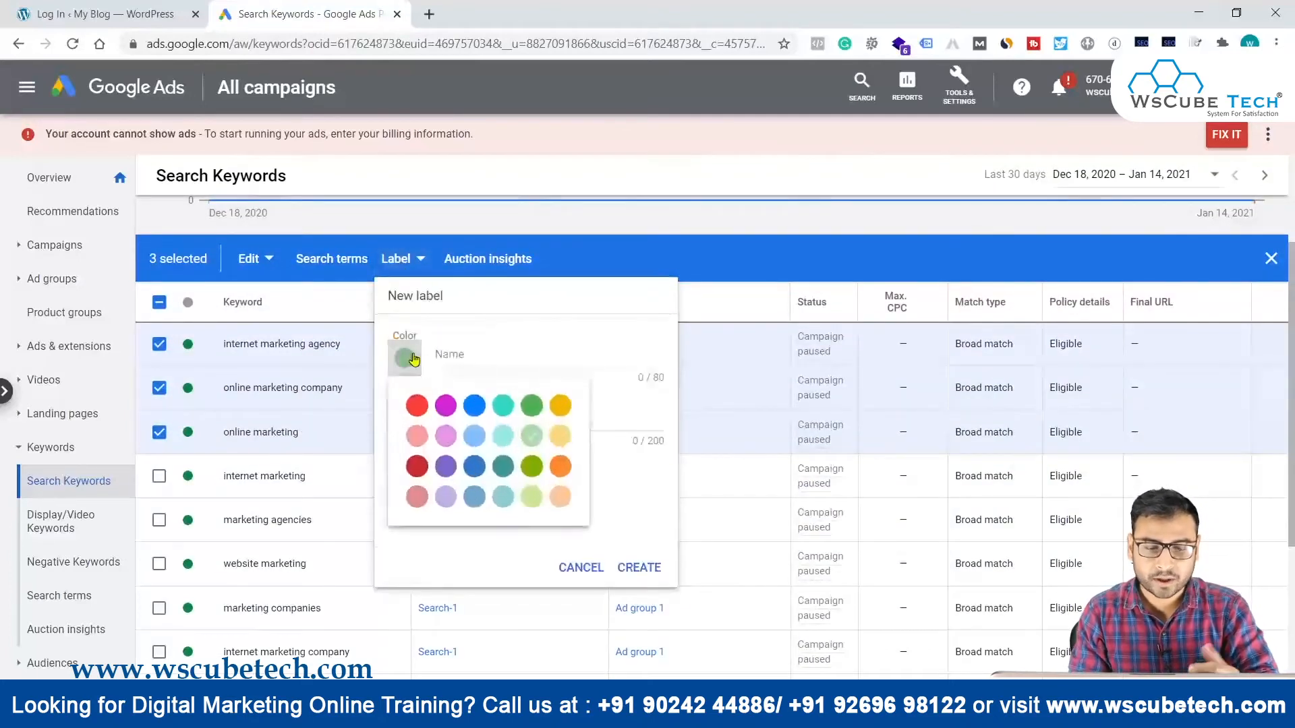
{"action": "left_click", "coordinate": [418, 437]}
{"action": "left_click", "coordinate": [460, 350]}
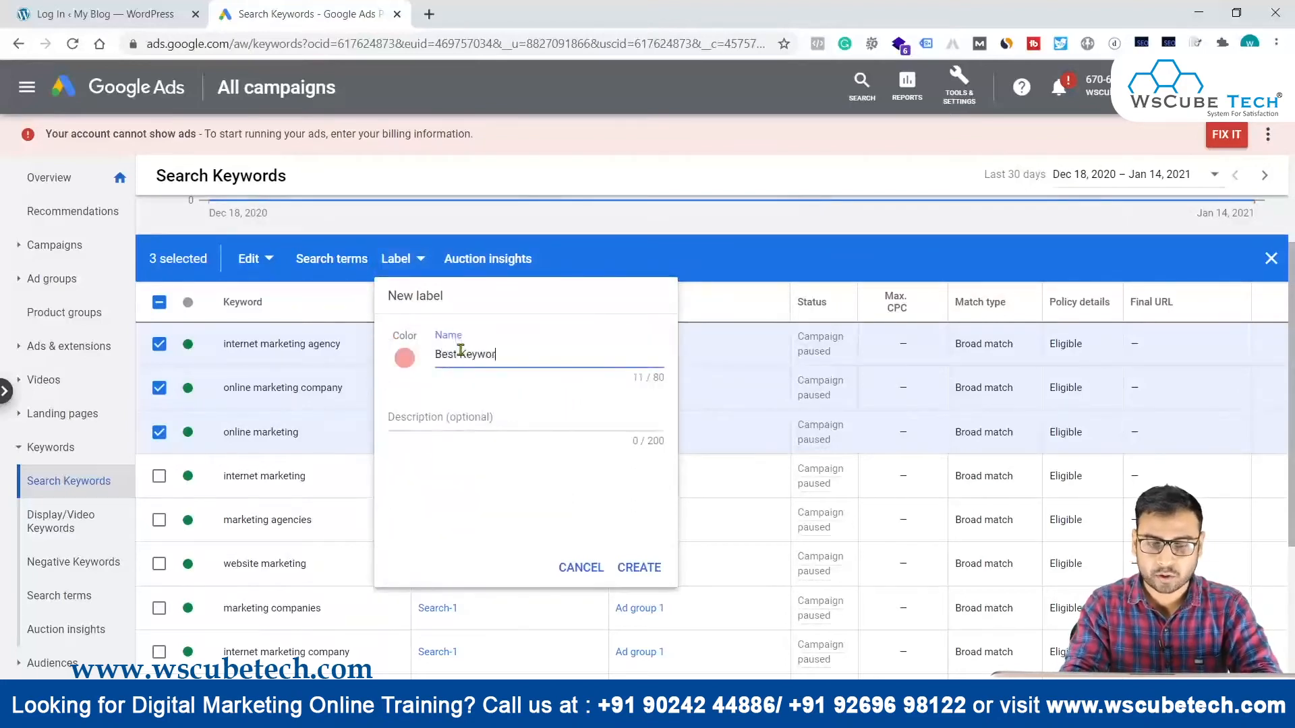
{"action": "left_click", "coordinate": [640, 567]}
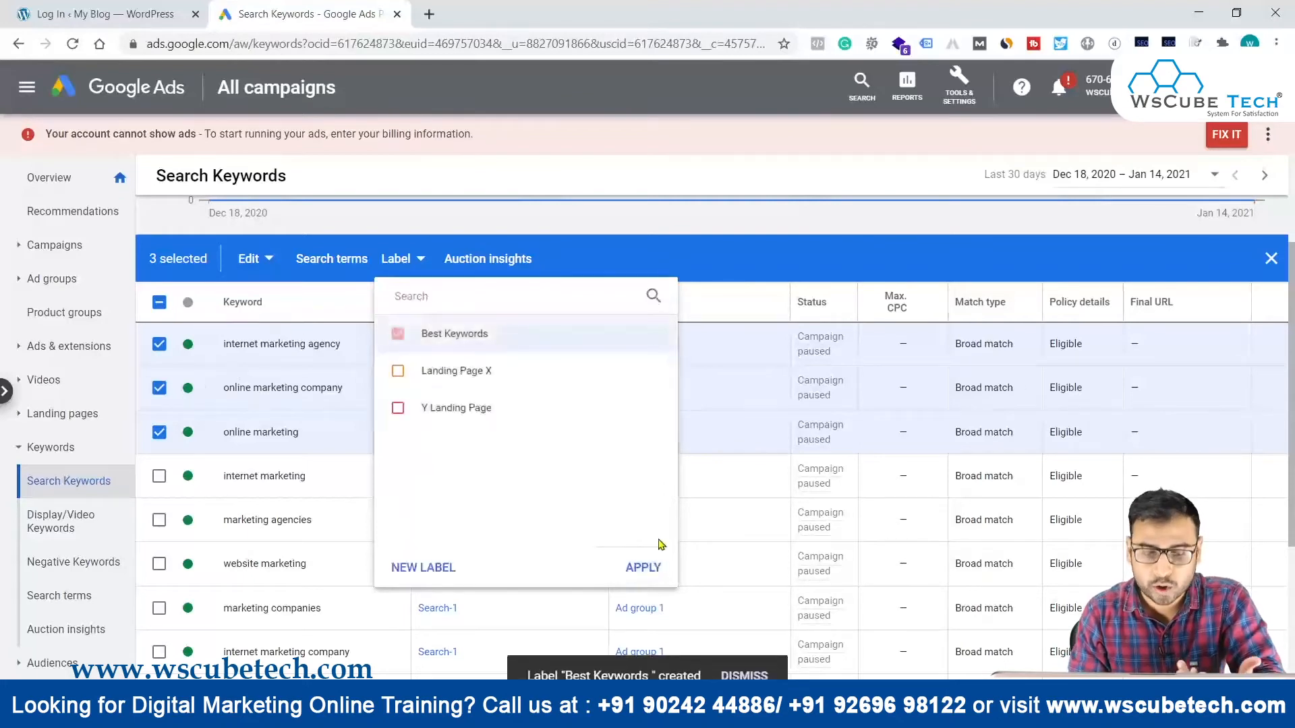
{"action": "left_click", "coordinate": [639, 572]}
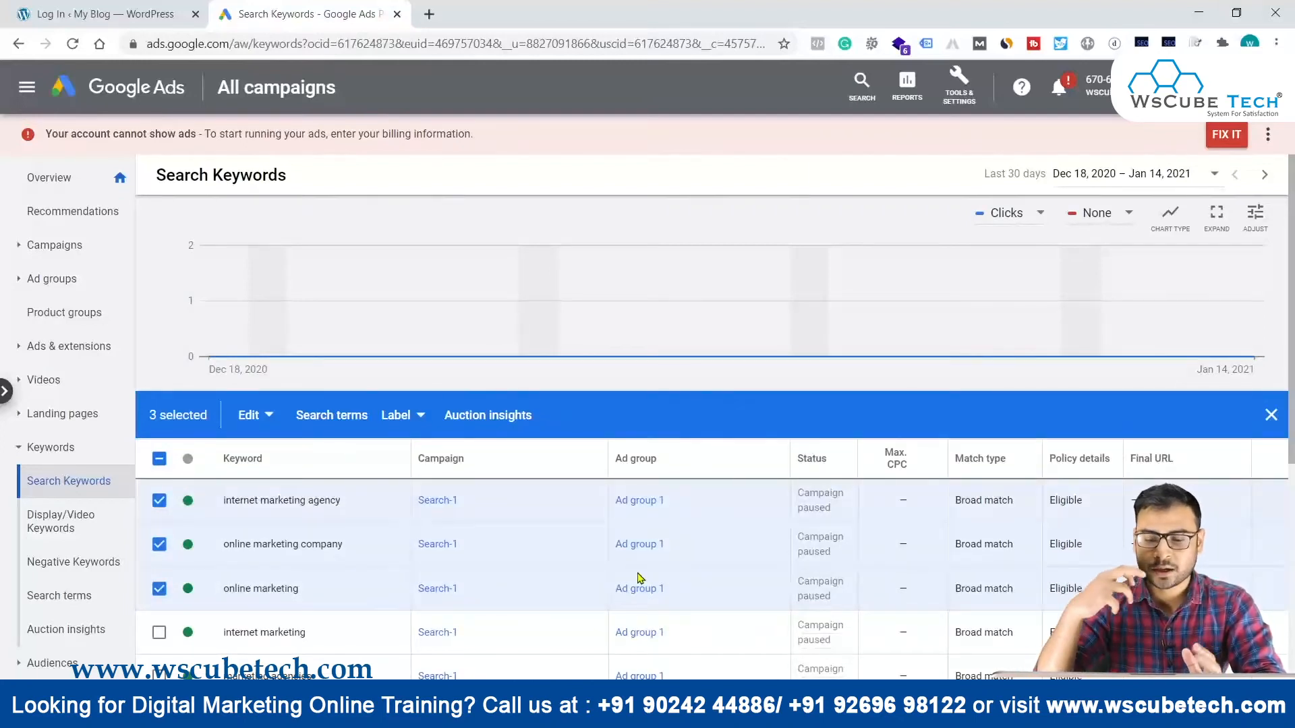
{"action": "scroll", "coordinate": [732, 572], "scroll_direction": "right", "scroll_amount": 5}
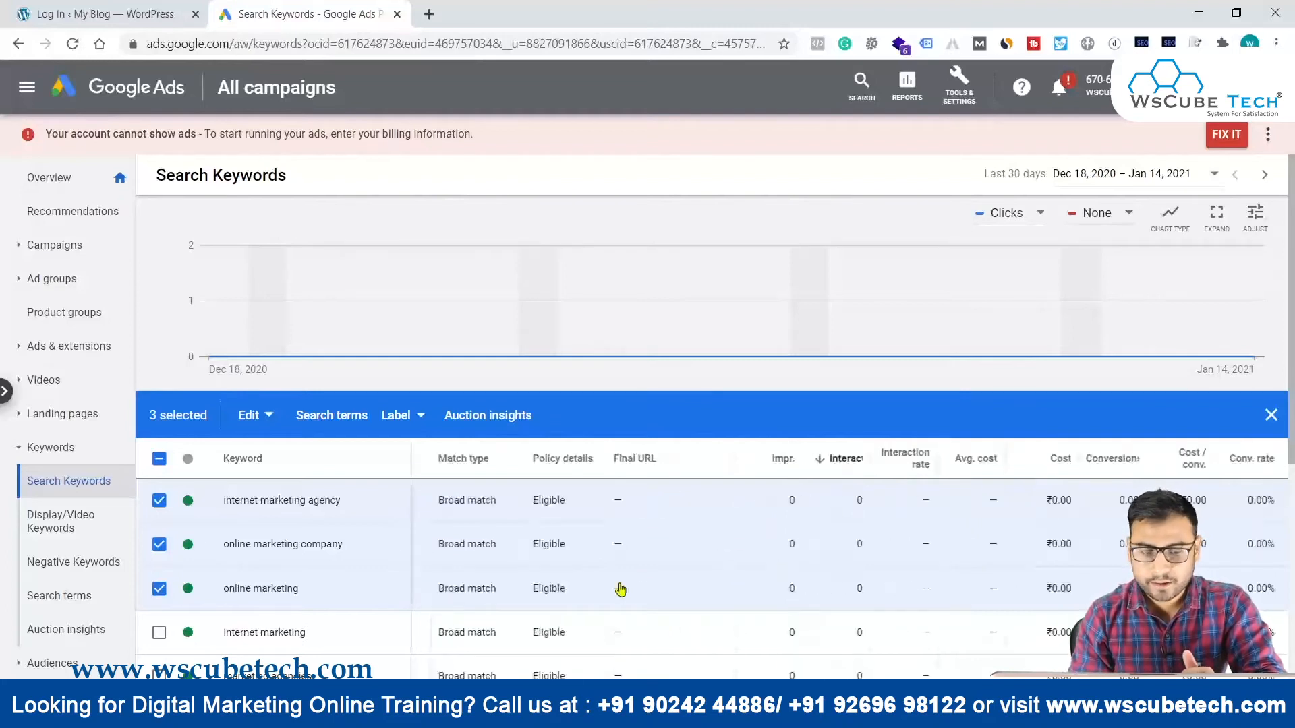
Clear the keyword selection and add the Label column to the search keywords table
{"action": "scroll", "coordinate": [616, 589], "scroll_direction": "left", "scroll_amount": 5}
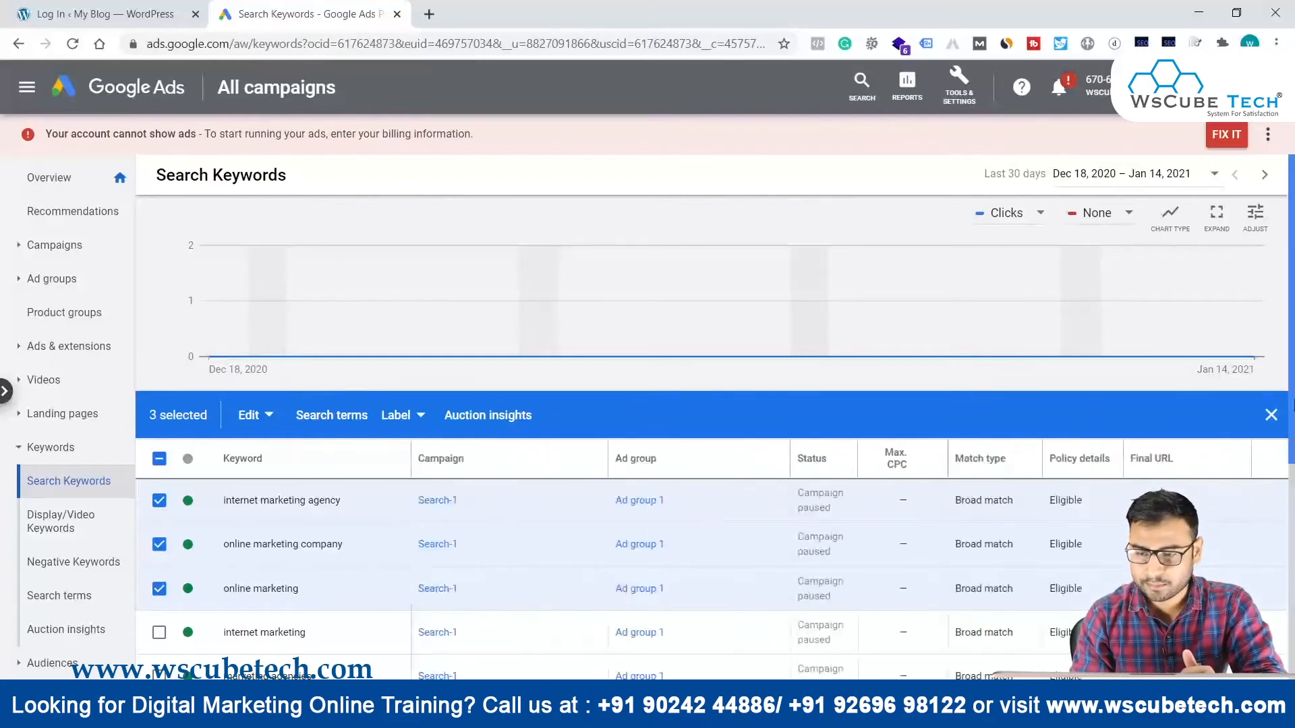
{"action": "left_click", "coordinate": [1272, 415]}
{"action": "left_click", "coordinate": [1036, 413]}
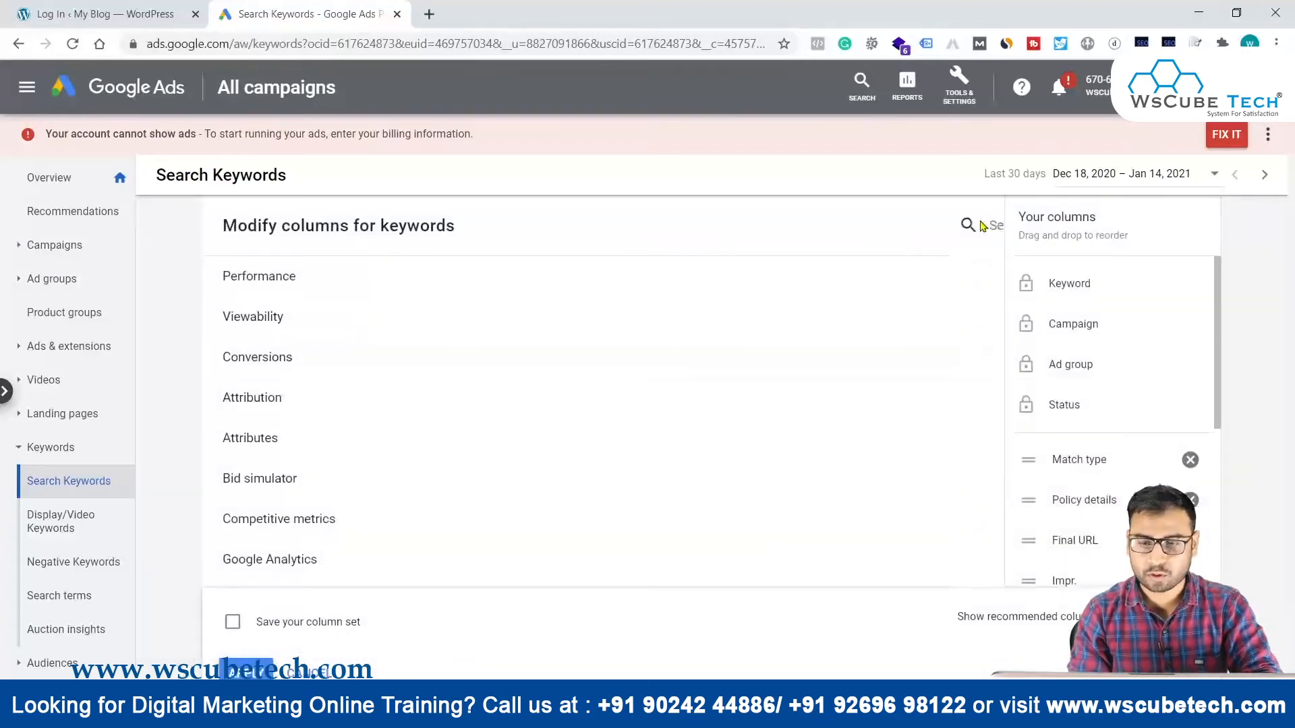
{"action": "left_click", "coordinate": [973, 225]}
{"action": "type", "text": "label"}
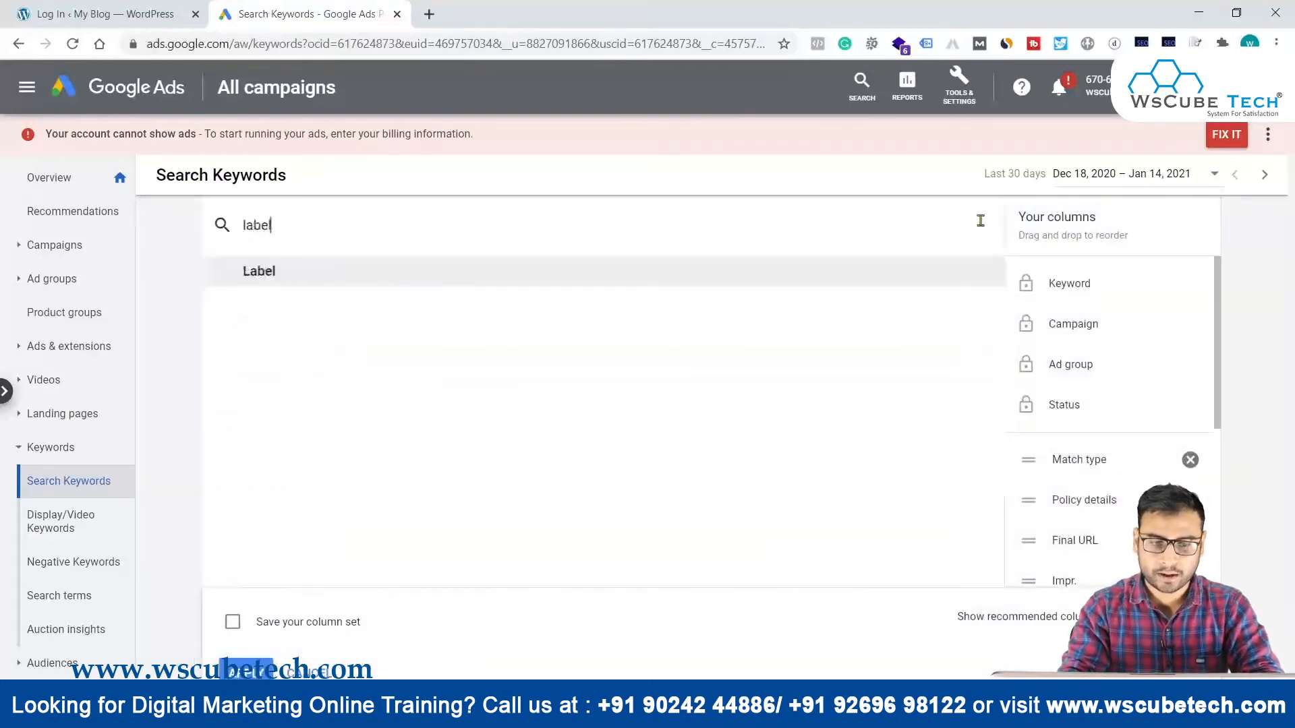
{"action": "left_click", "coordinate": [594, 280]}
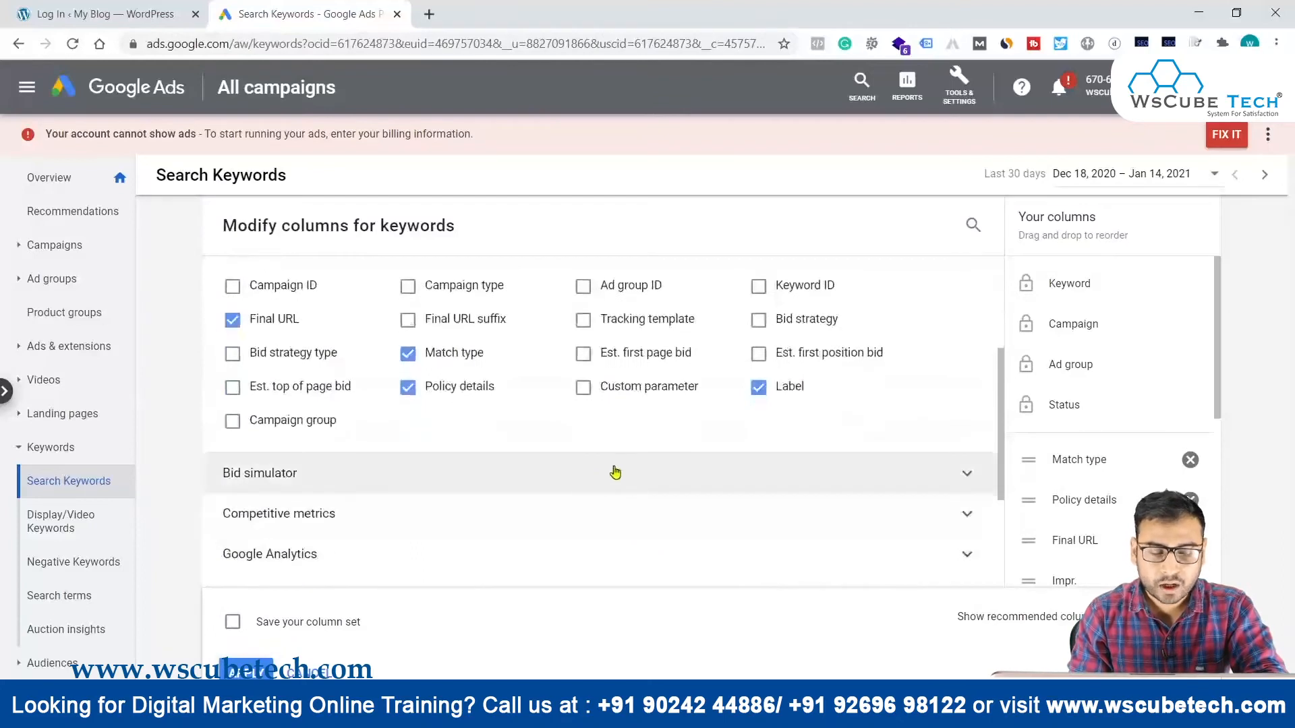
{"action": "left_click", "coordinate": [244, 671]}
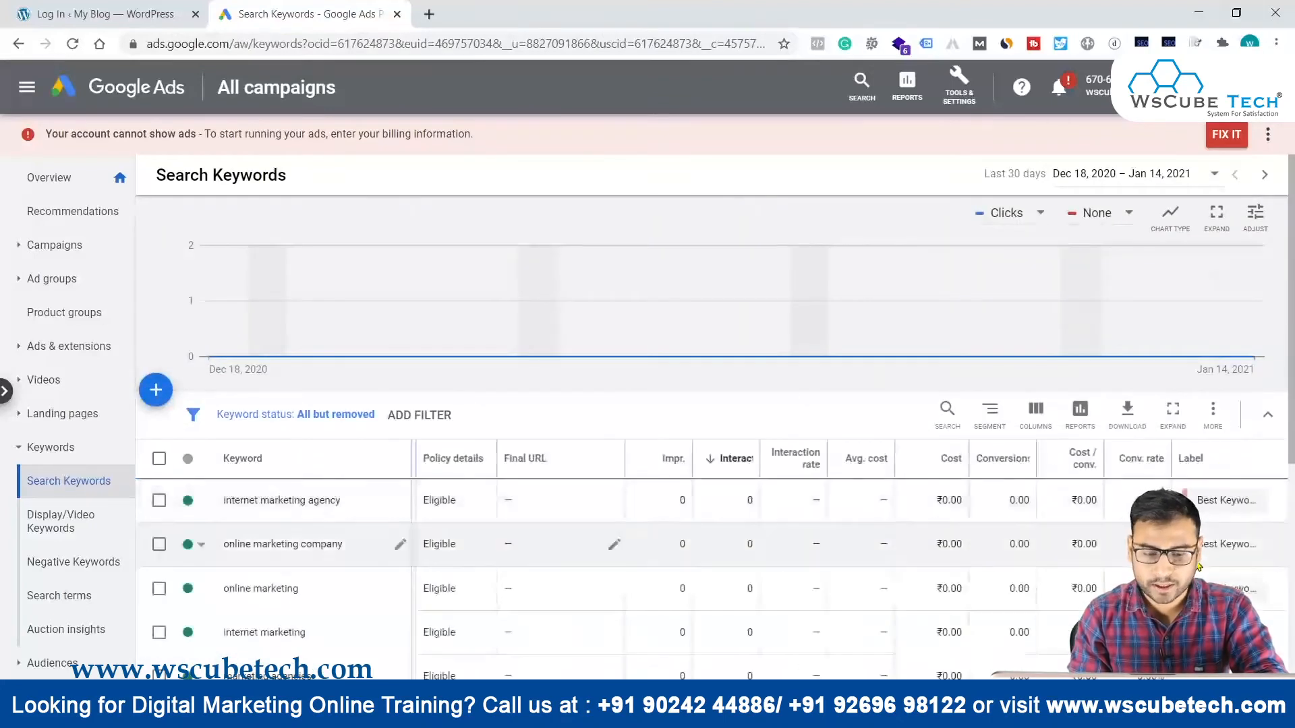
{"action": "scroll", "coordinate": [875, 525], "scroll_direction": "down", "scroll_amount": 3}
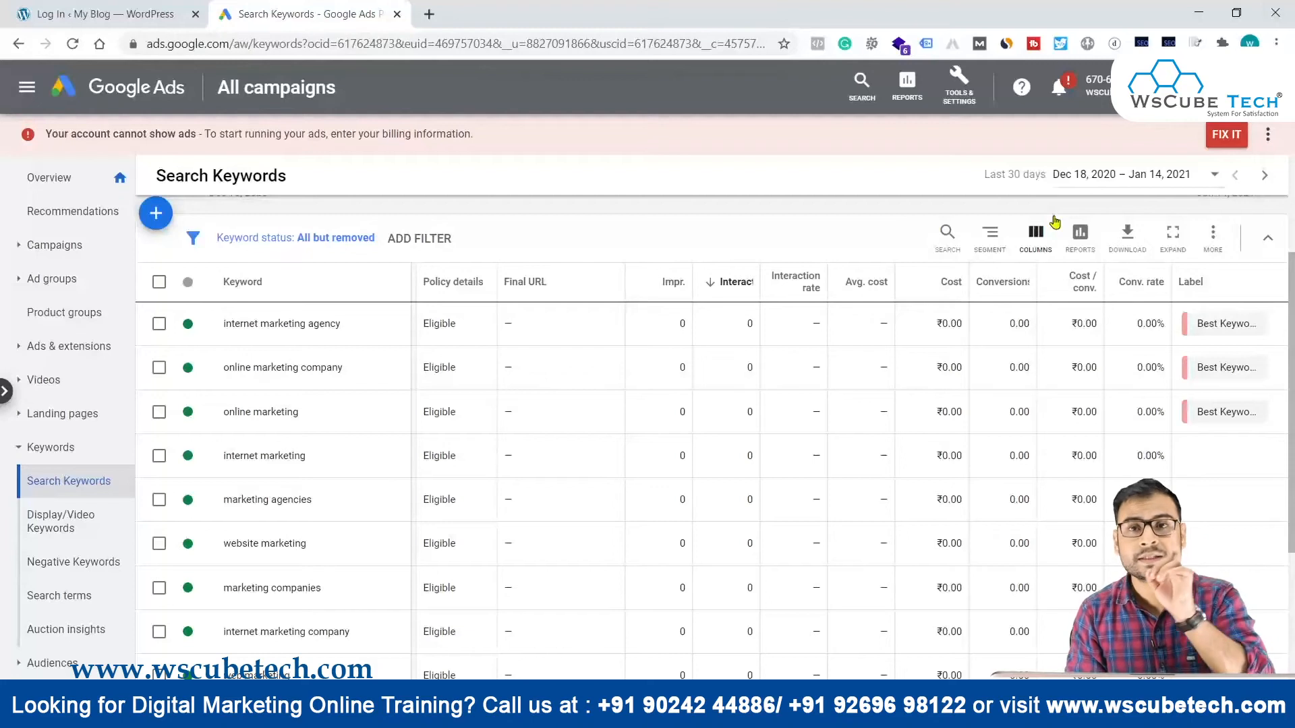
Open the predefined Labels - Keyword report, dismiss its notices, and review the Best Keywords row across the columns
{"action": "left_click", "coordinate": [1078, 232]}
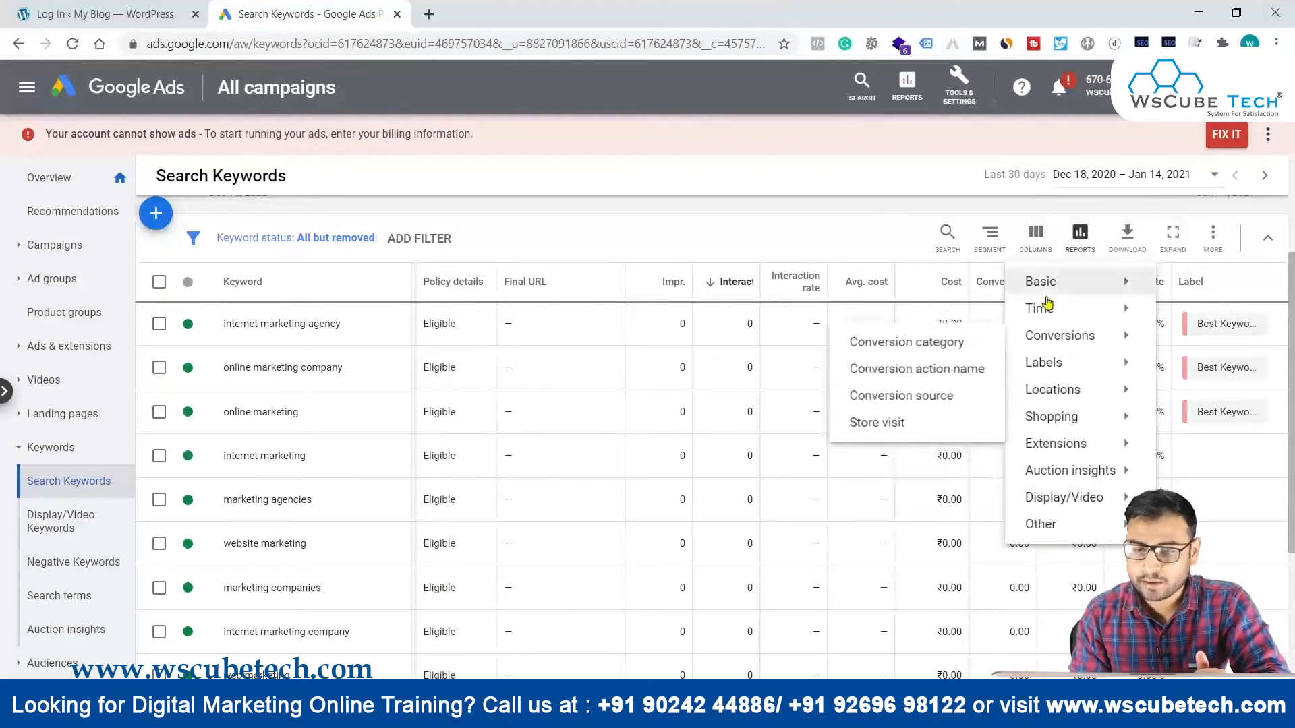
{"action": "mouse_move", "coordinate": [1052, 366]}
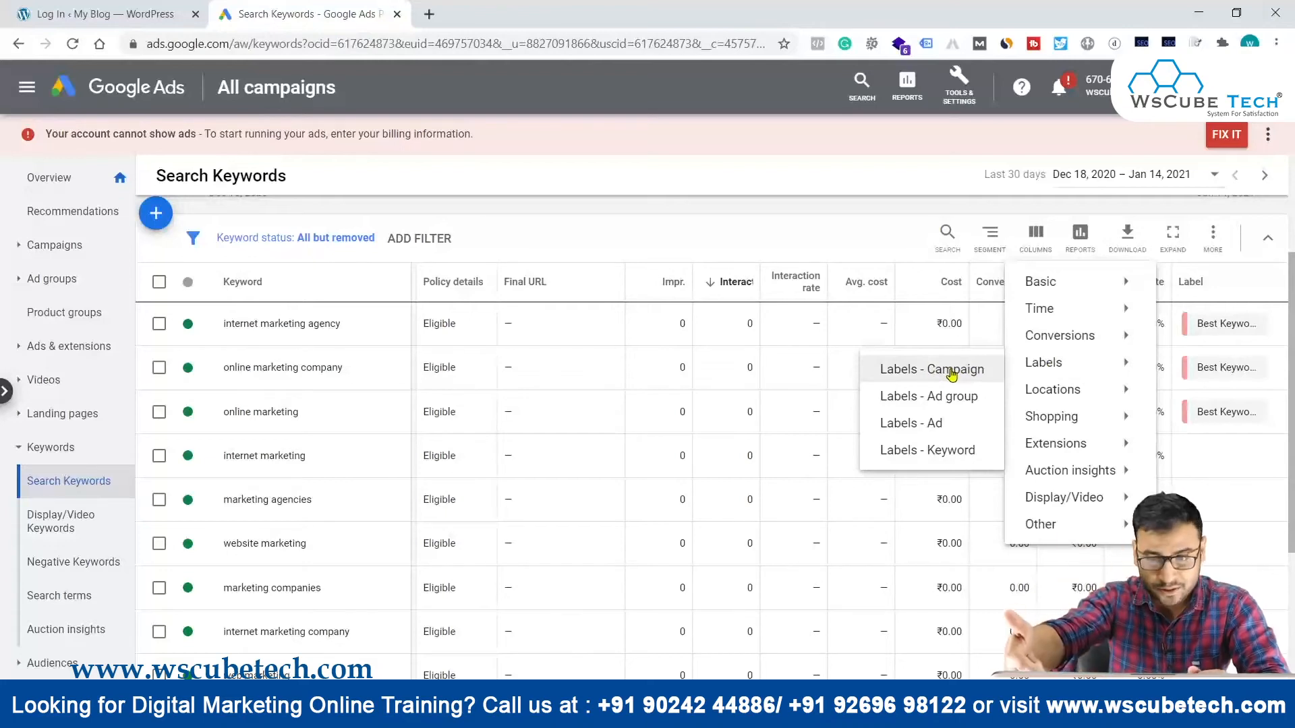
{"action": "left_click", "coordinate": [920, 450]}
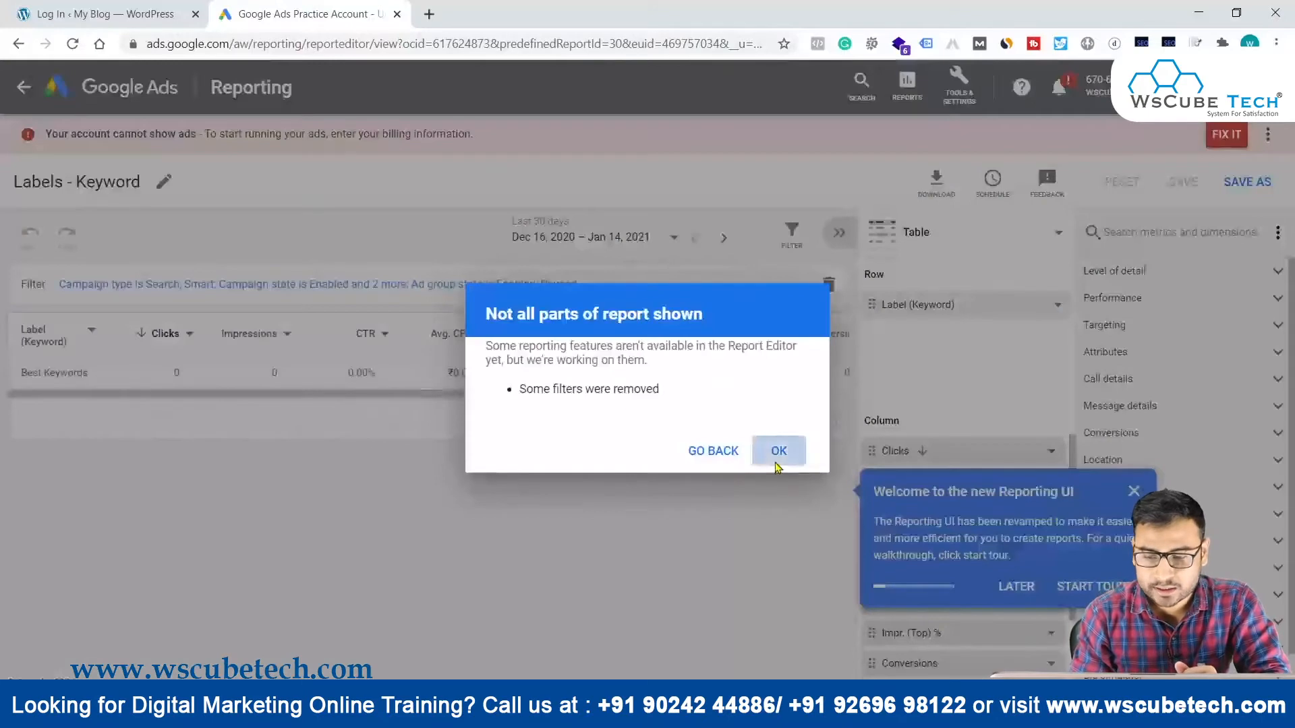
{"action": "left_click", "coordinate": [779, 452]}
{"action": "left_click", "coordinate": [1134, 491]}
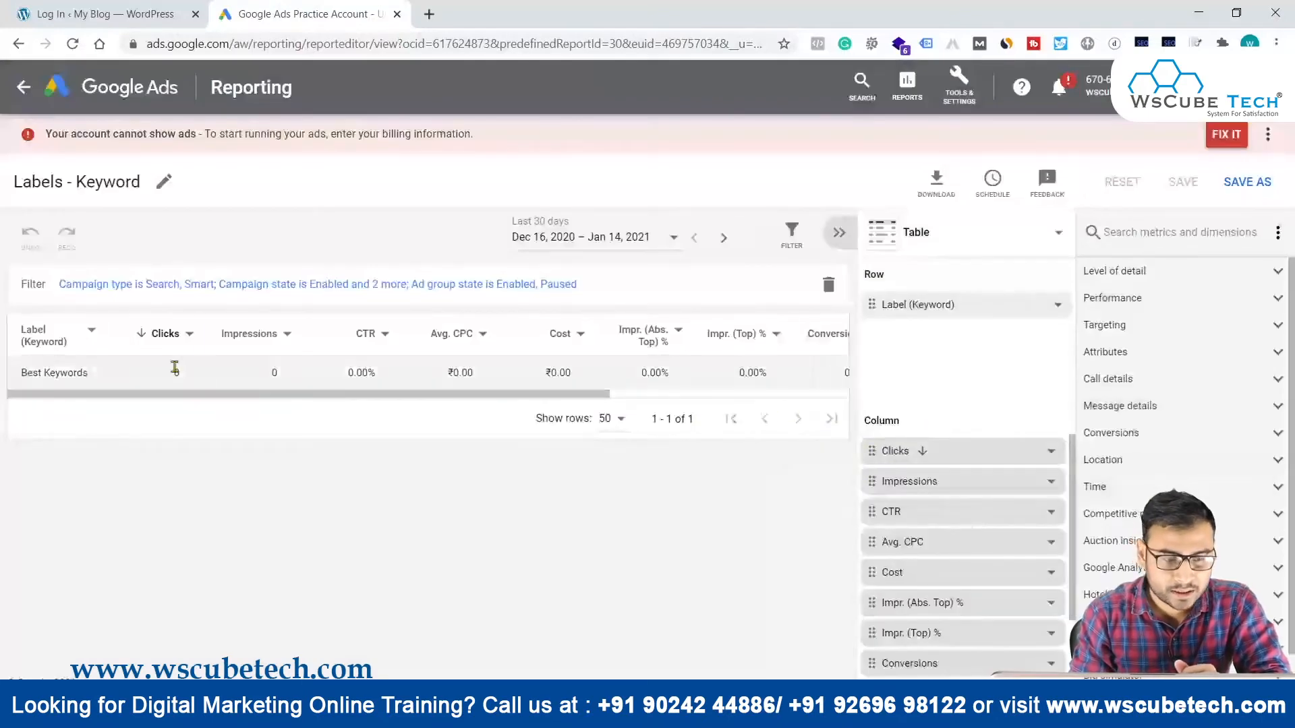
{"action": "mouse_move", "coordinate": [94, 394]}
{"action": "left_mouse_down"}
{"action": "mouse_move", "coordinate": [492, 419]}
{"action": "mouse_move", "coordinate": [101, 397]}
{"action": "left_mouse_up"}
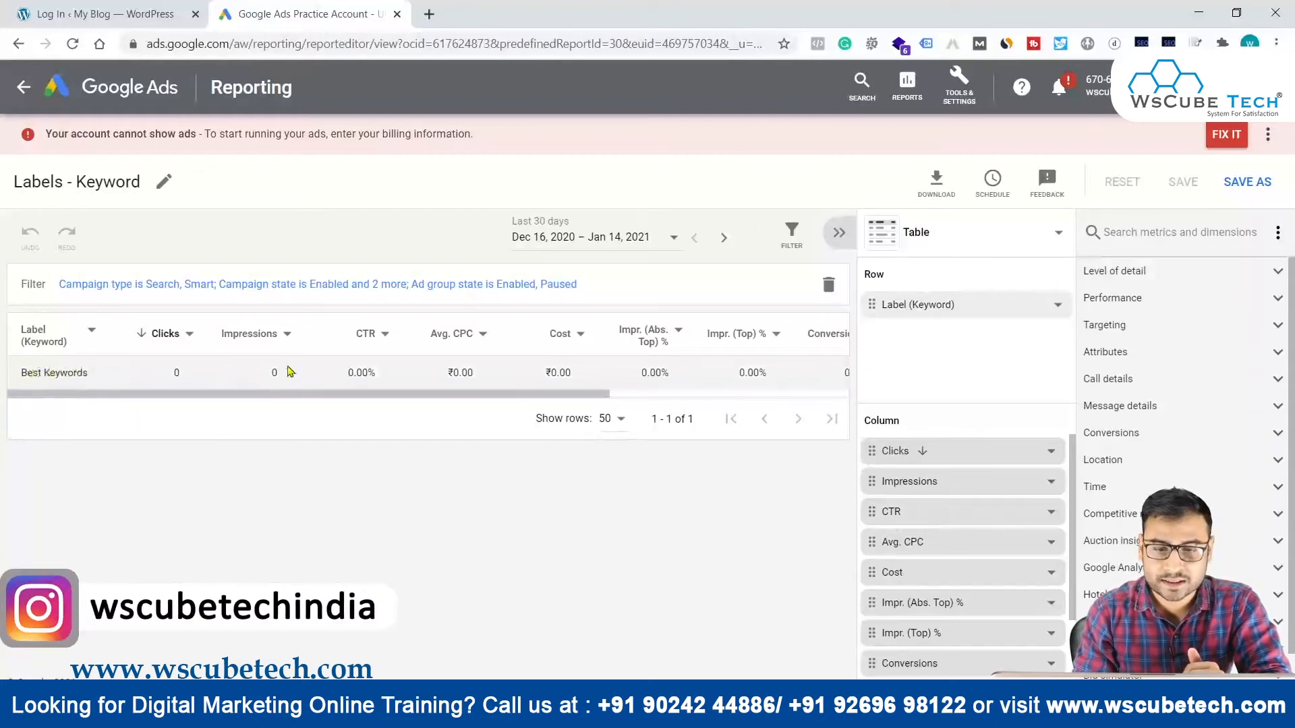
{"action": "left_click_drag", "start_coordinate": [591, 395], "coordinate": [439, 412]}
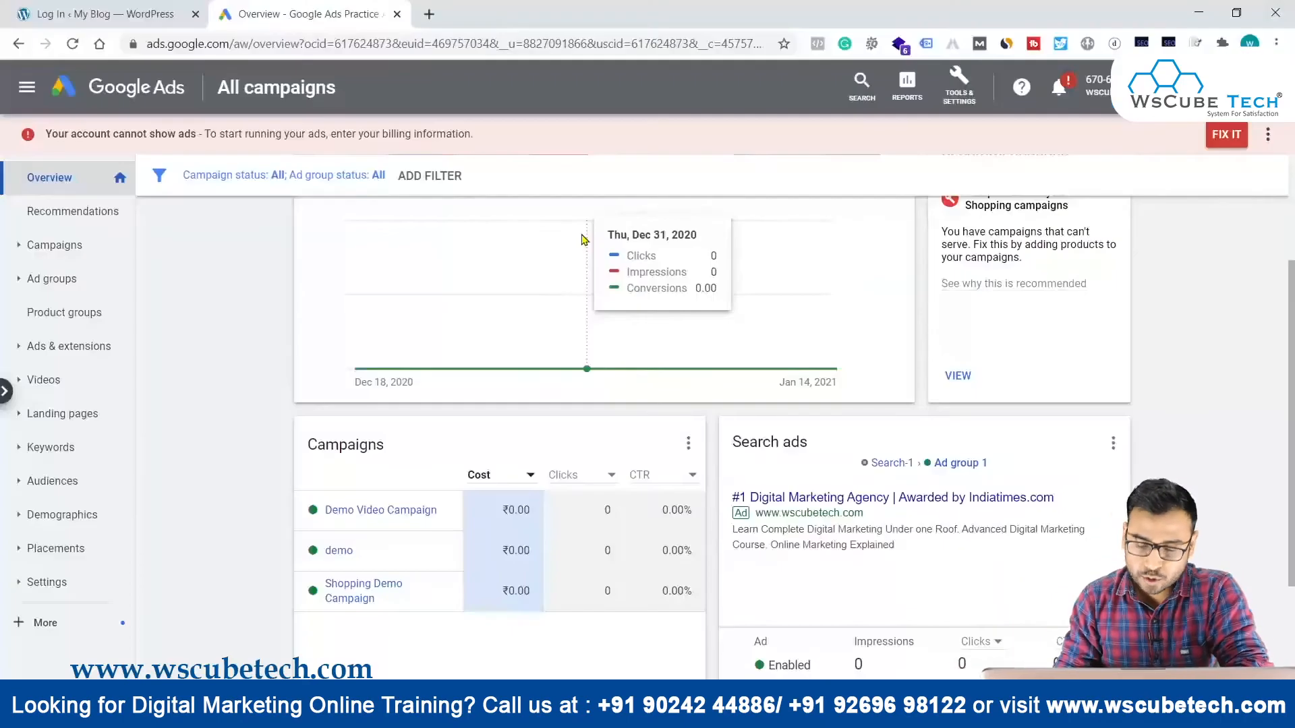
Review Rule 1 and Rule 2 in the Notepad notes, then return to Google Ads and open the automated rules page
{"action": "key", "text": "alt+Tab"}
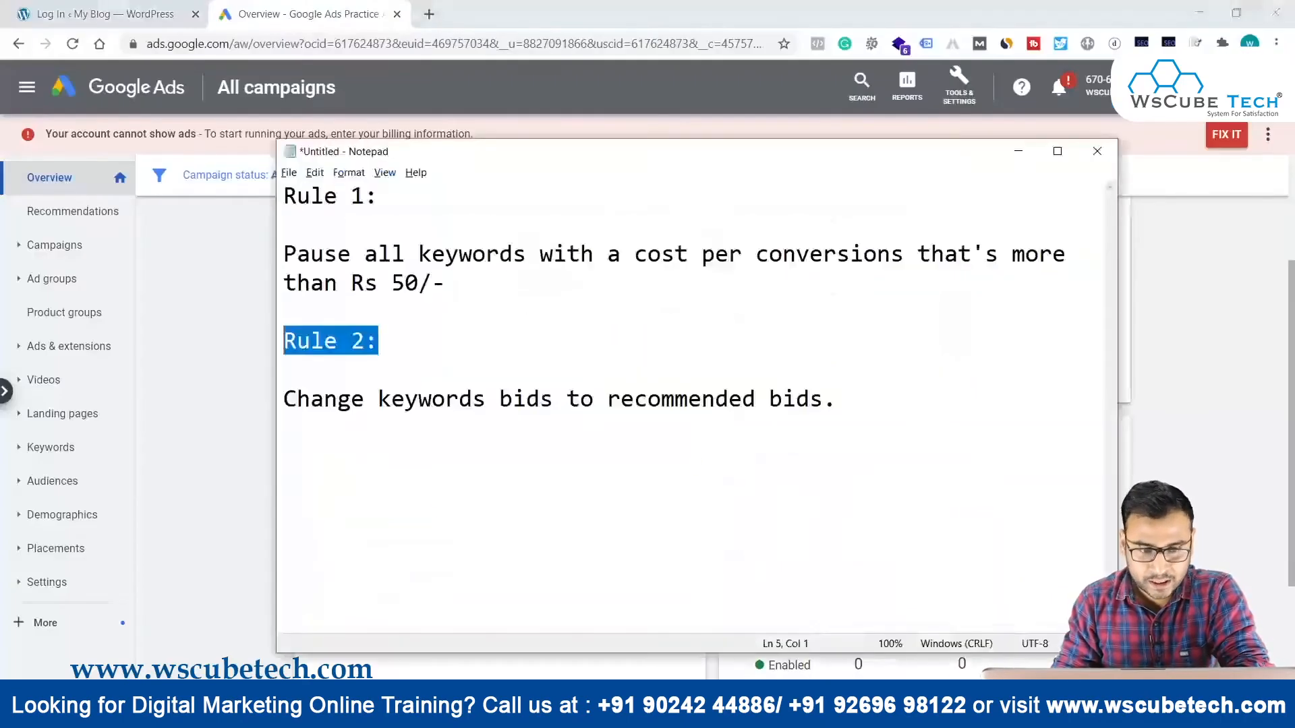
{"action": "left_click_drag", "start_coordinate": [390, 157], "coordinate": [441, 148]}
{"action": "left_click", "coordinate": [459, 358]}
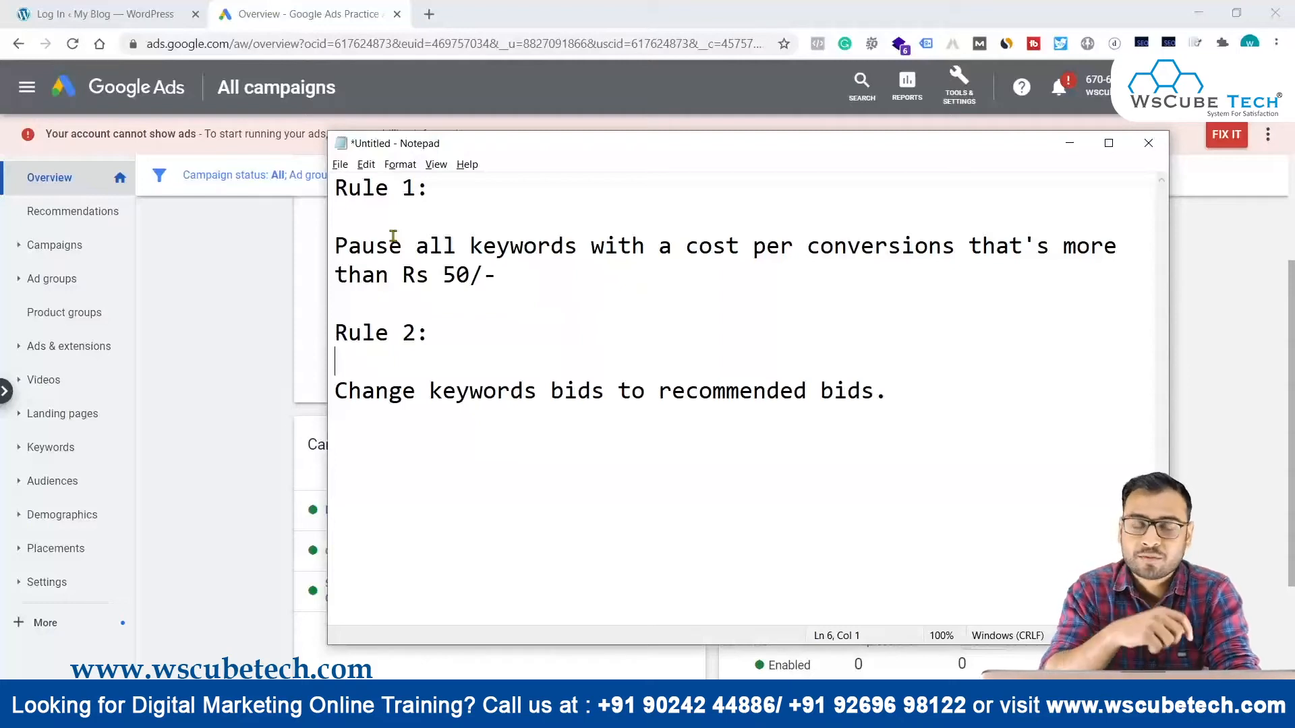
{"action": "left_click", "coordinate": [226, 287]}
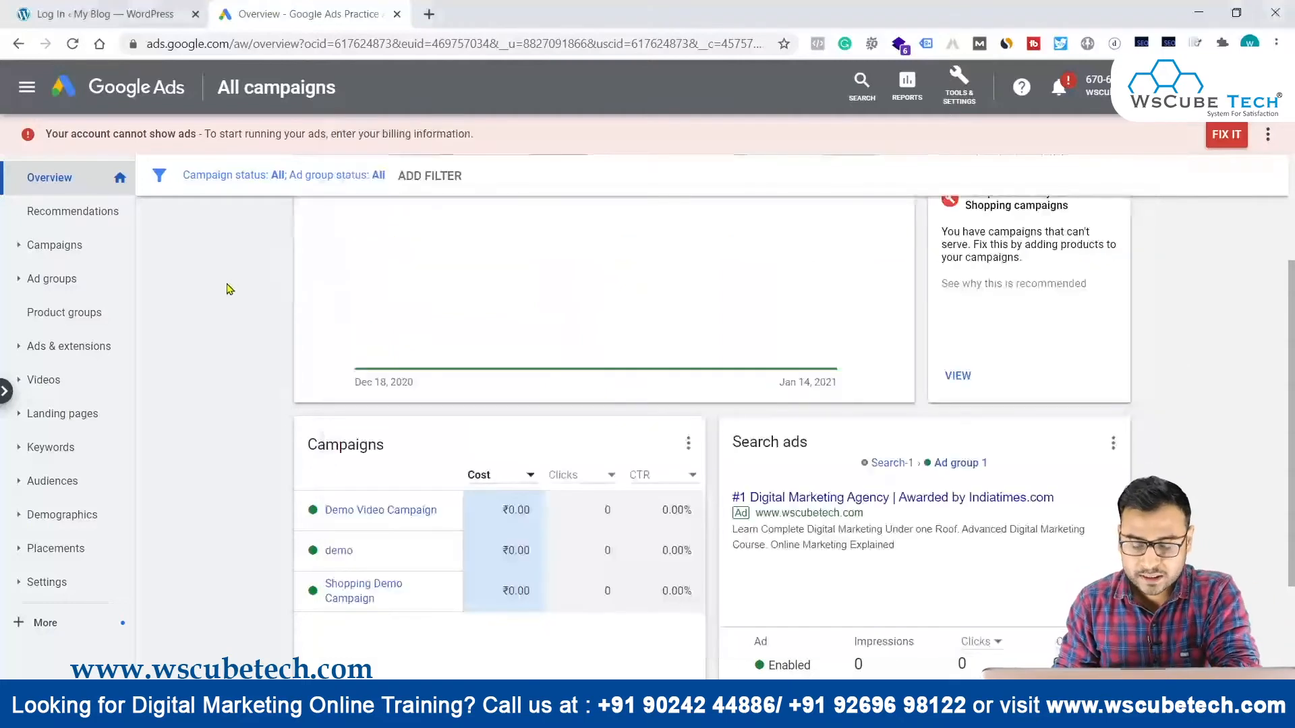
{"action": "left_click", "coordinate": [962, 99]}
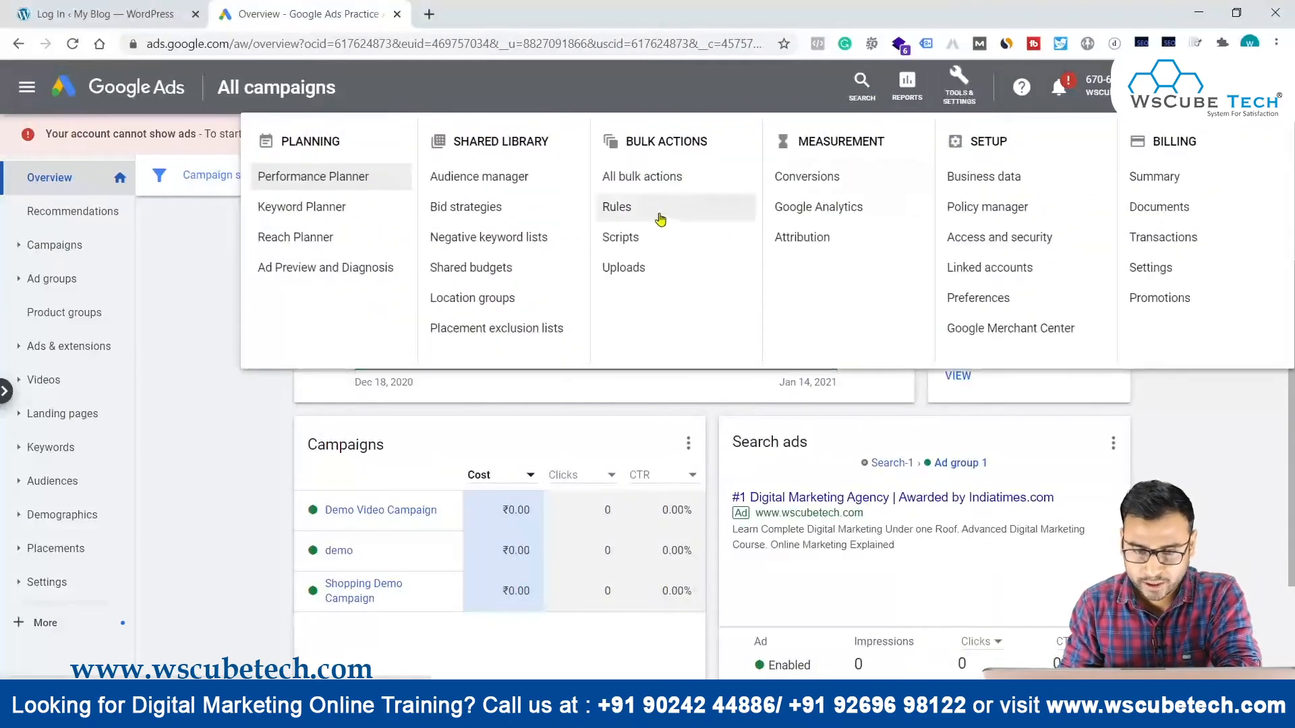
{"action": "left_click", "coordinate": [617, 211]}
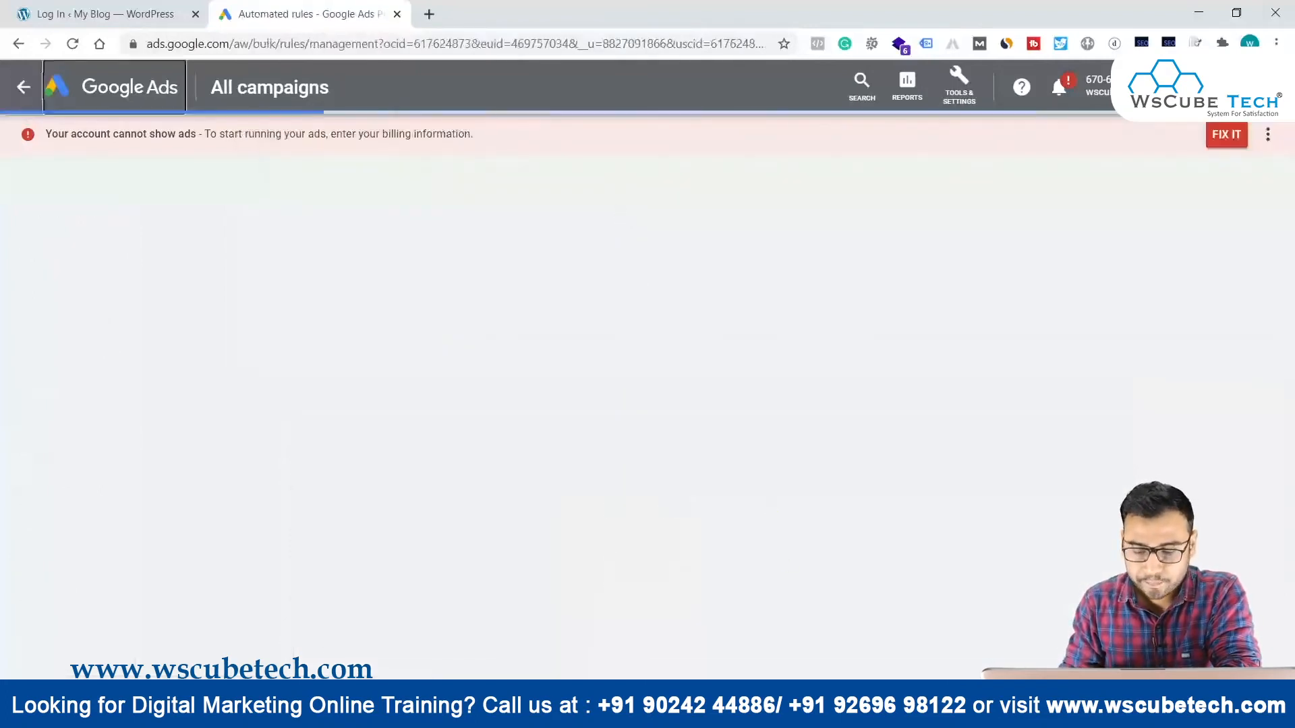
Switch to the Notepad notes and read the Rule 1 condition for pausing keywords by cost per conversion
{"action": "left_click", "coordinate": [798, 712]}
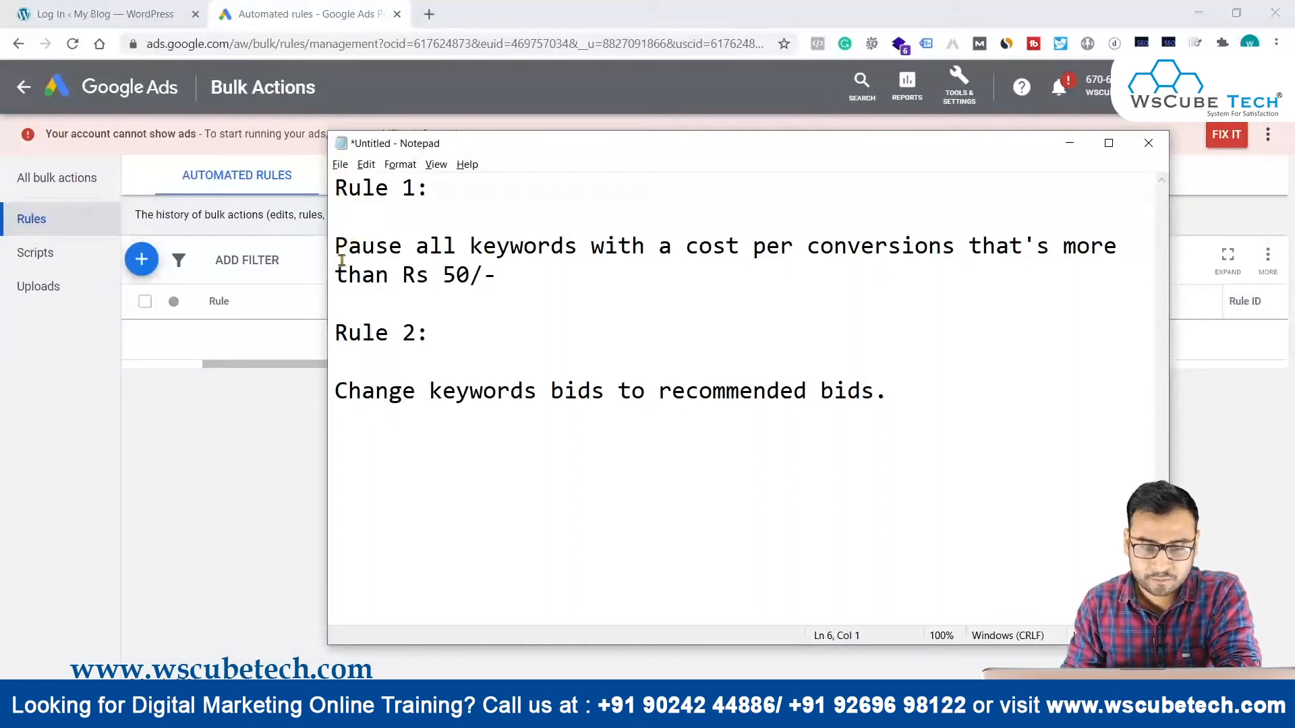
{"action": "left_click_drag", "start_coordinate": [336, 245], "coordinate": [619, 247]}
{"action": "left_click", "coordinate": [776, 263]}
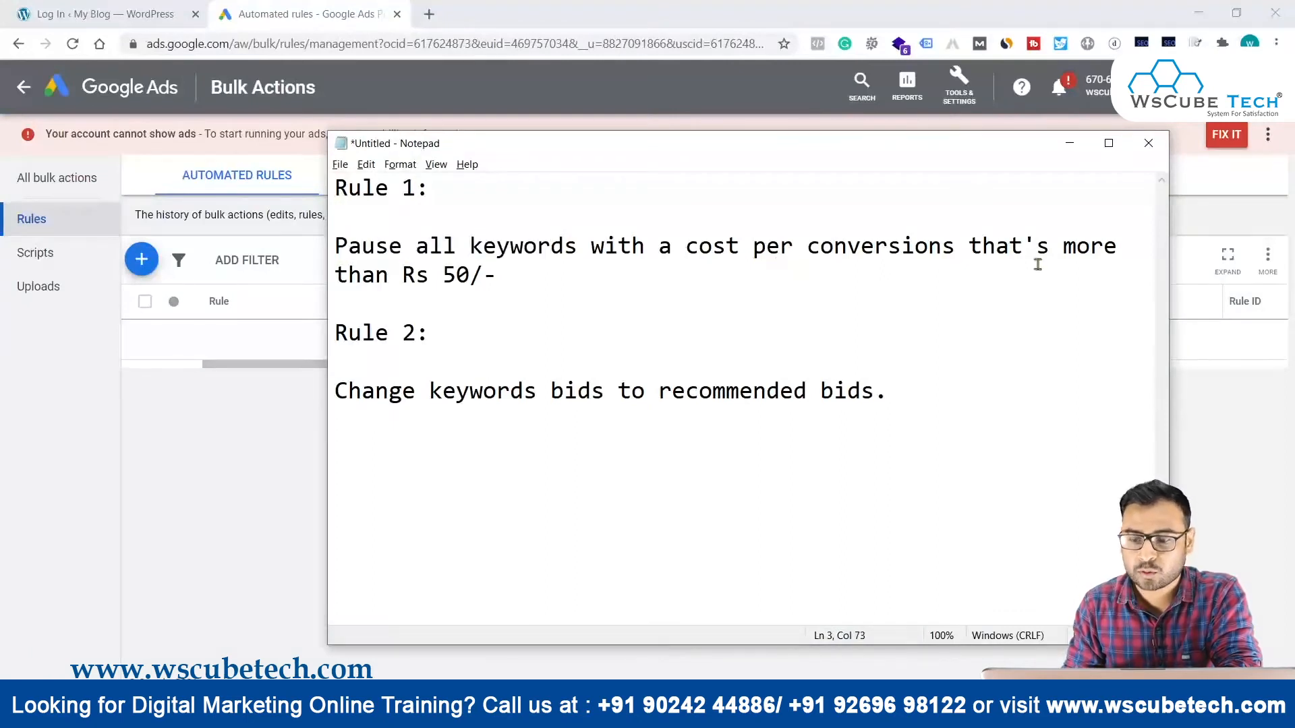
{"action": "key", "text": "Return"}
{"action": "type", "text": "()"}
{"action": "key", "text": "Left"}
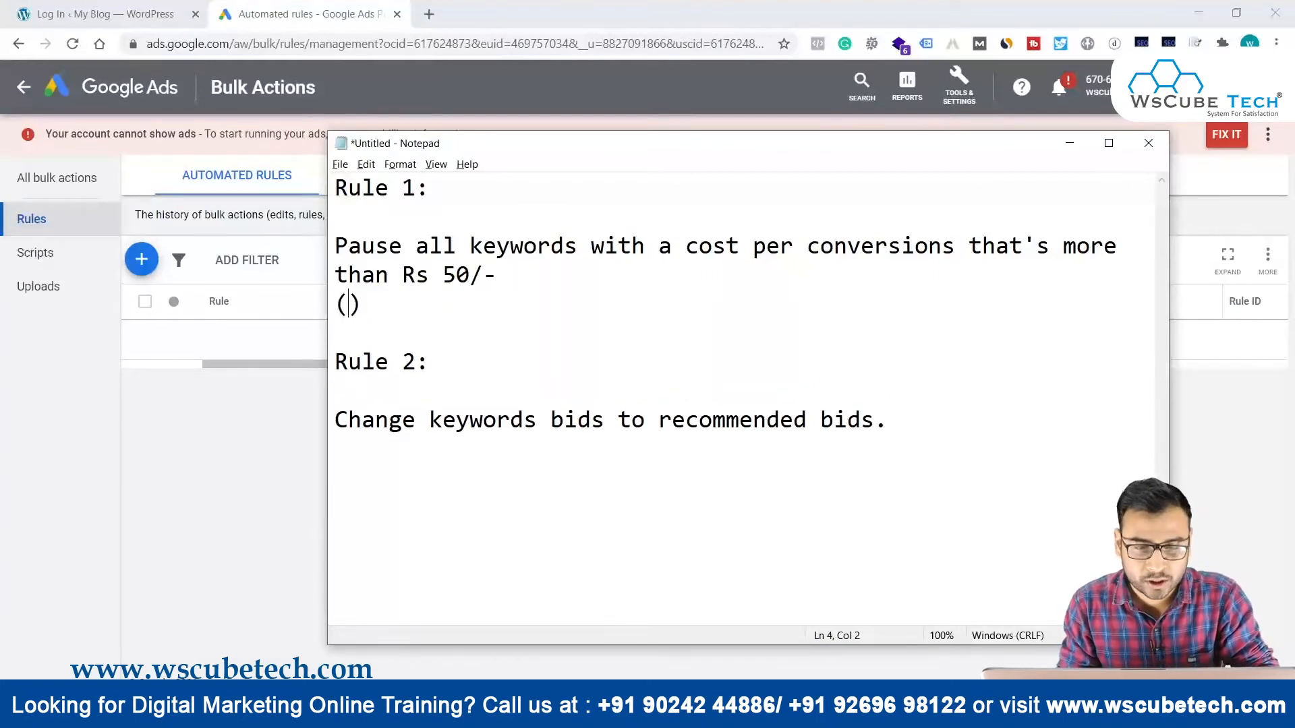
{"action": "key", "text": "BackSpace"}
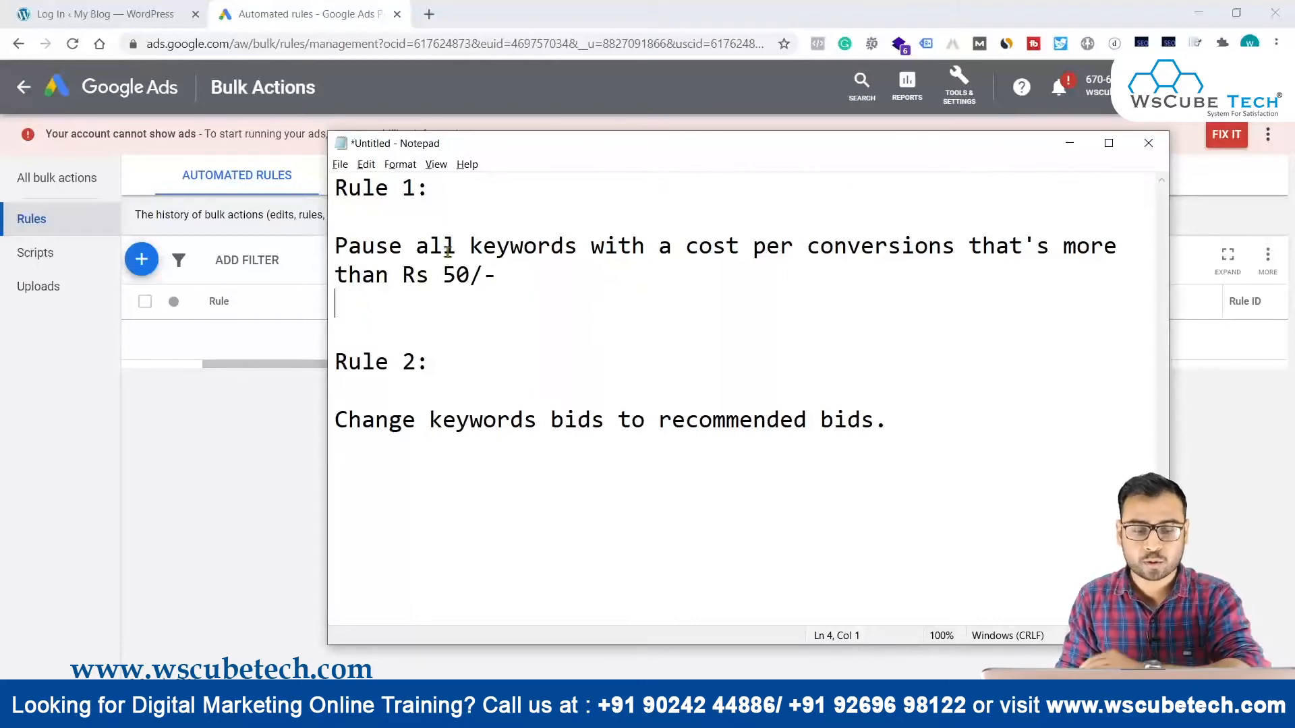
Return to Google Ads and start a new automated rule for keywords
{"action": "left_click", "coordinate": [206, 452]}
{"action": "left_click", "coordinate": [142, 259]}
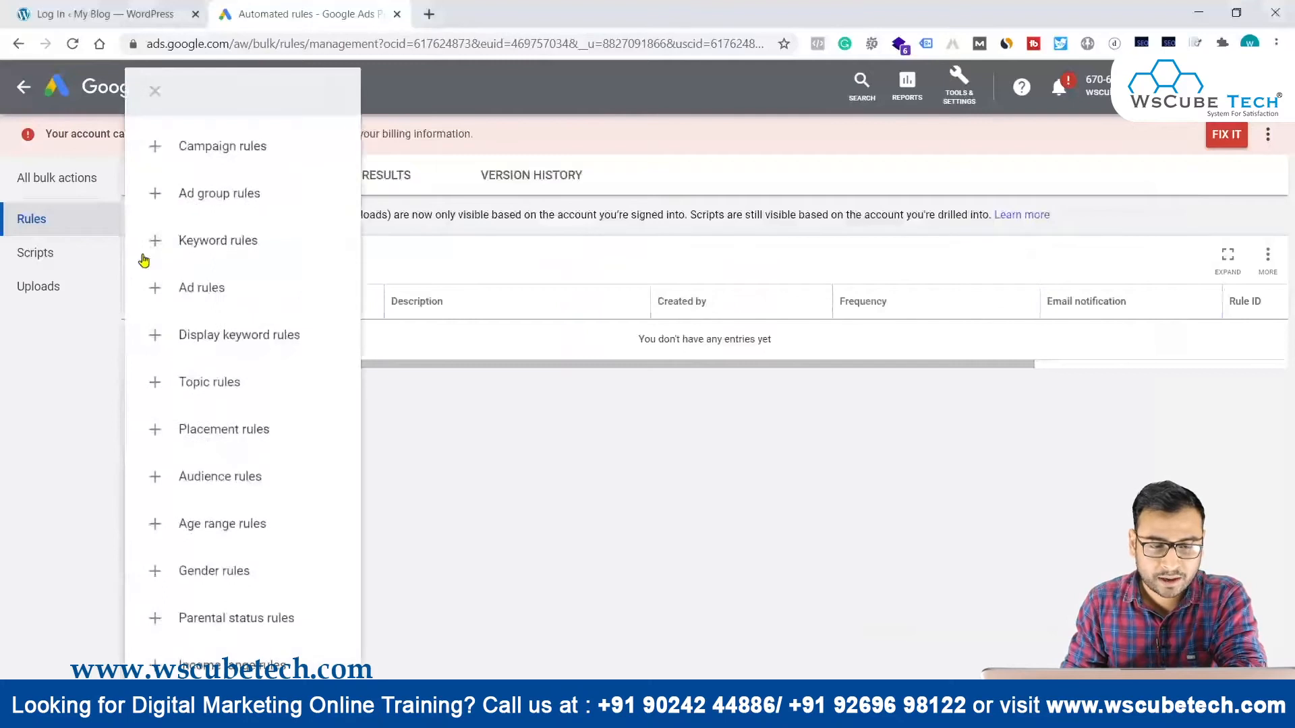
{"action": "left_click", "coordinate": [527, 296]}
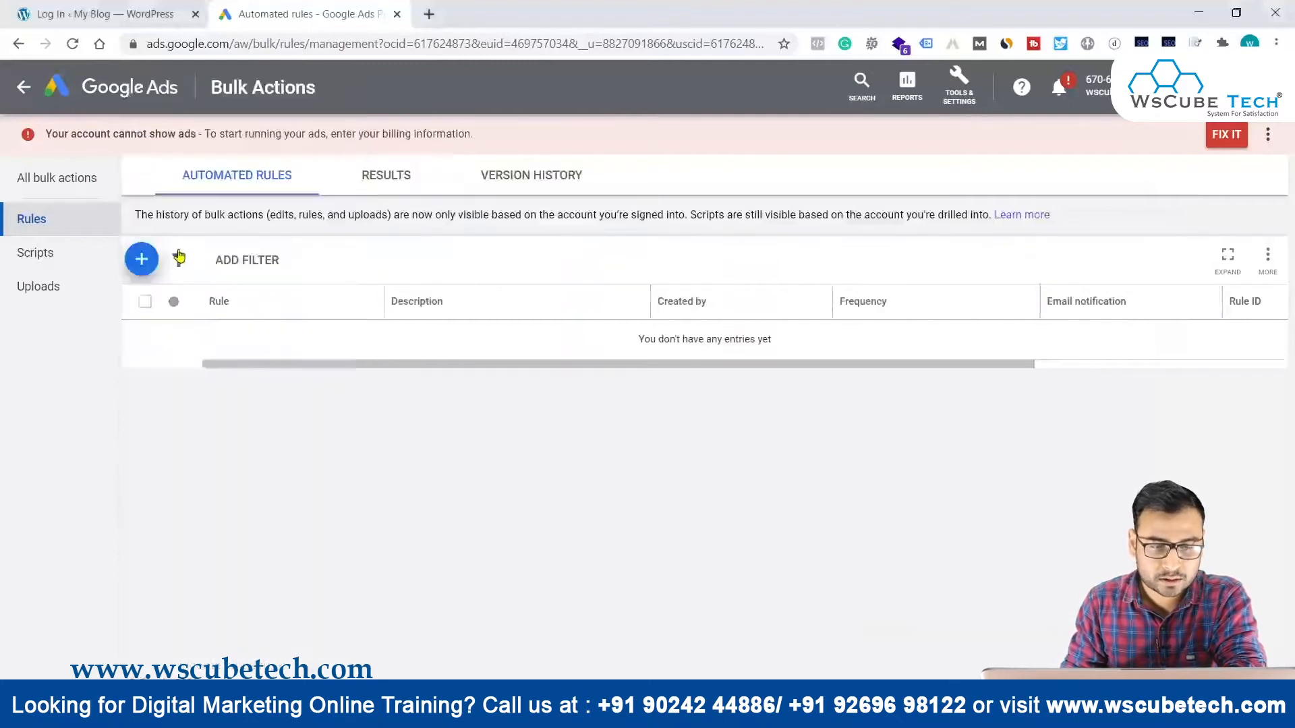
{"action": "left_click", "coordinate": [142, 260]}
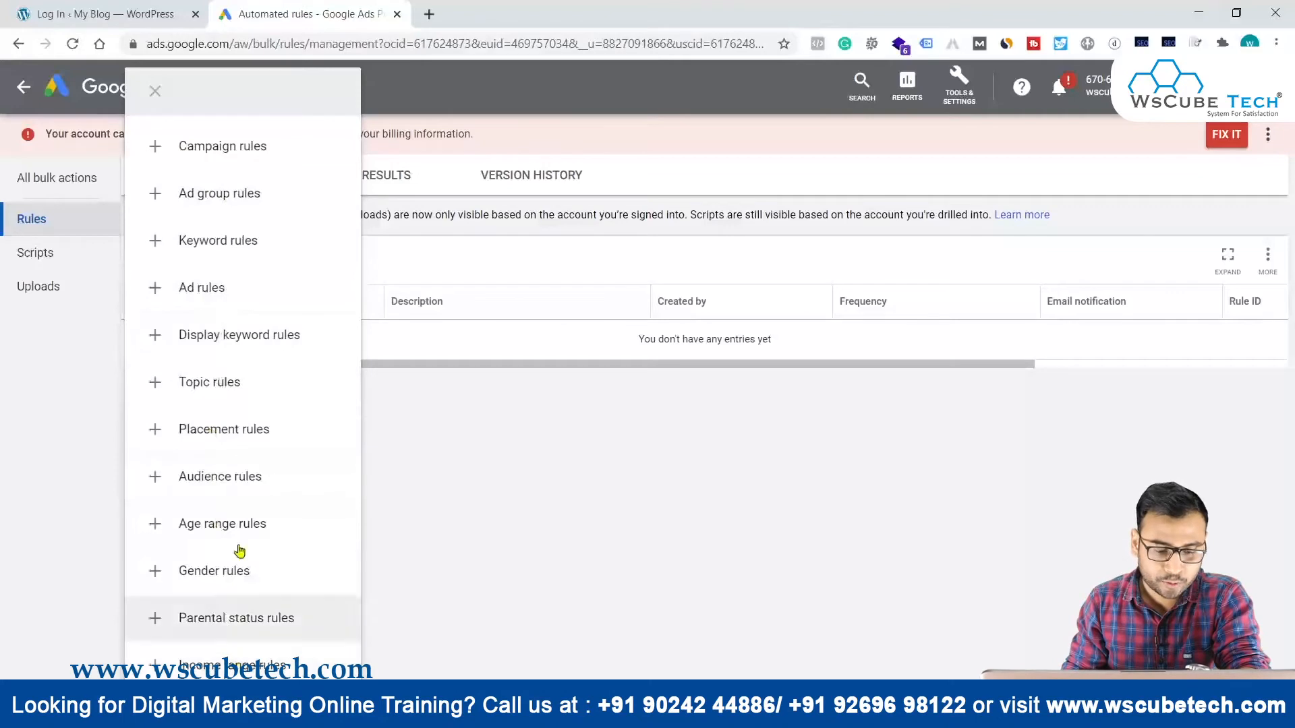
{"action": "left_click", "coordinate": [218, 244]}
Recheck the action required by Rule 1 in the Notepad notes and return to the new rule form
{"action": "key", "text": "alt+Tab"}
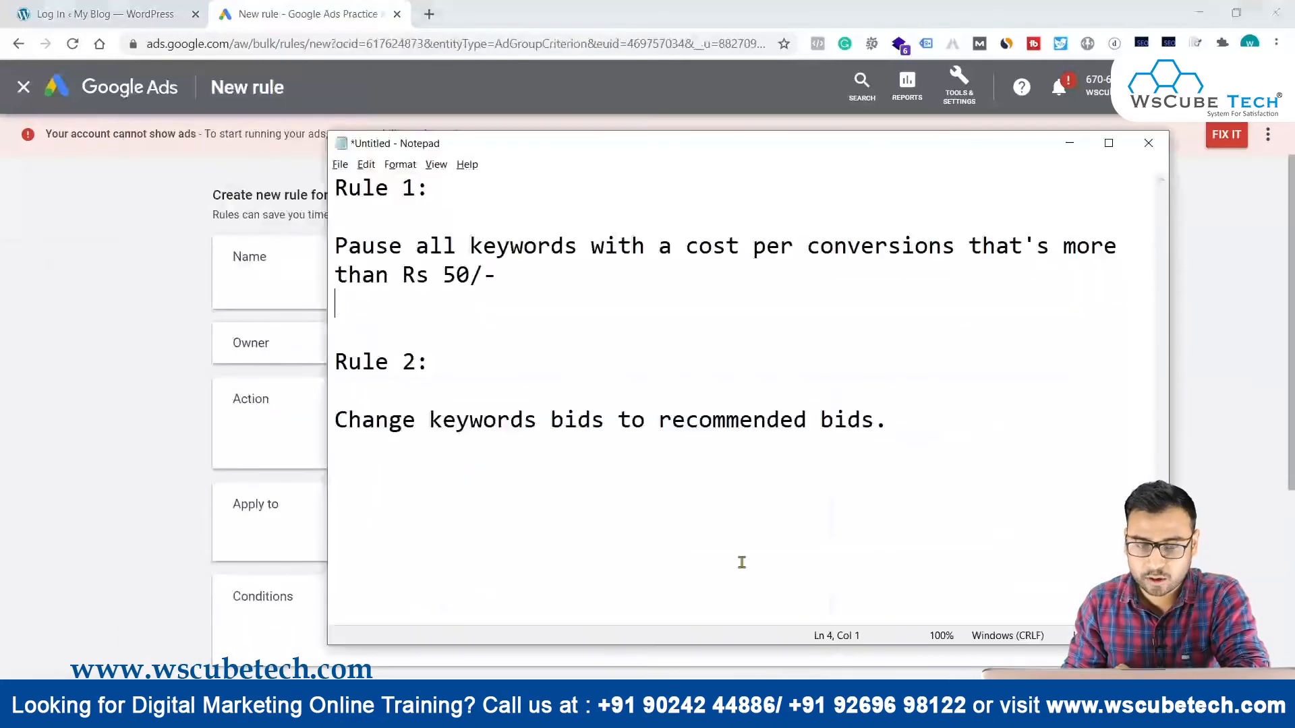
{"action": "left_click_drag", "start_coordinate": [340, 248], "coordinate": [446, 248]}
{"action": "left_click", "coordinate": [513, 291]}
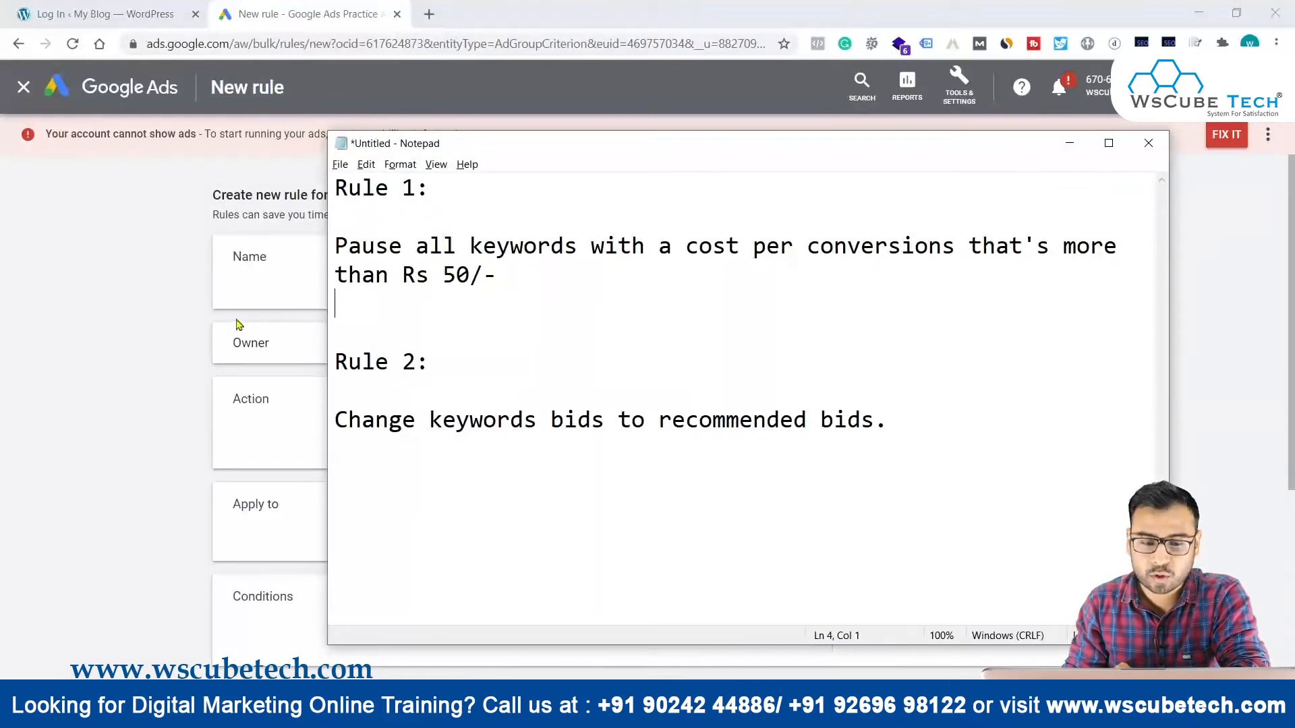
{"action": "key", "text": "alt+Tab"}
Name the new keyword rule "Pausekeywords Cost/Conv > 50"
{"action": "left_click", "coordinate": [465, 255]}
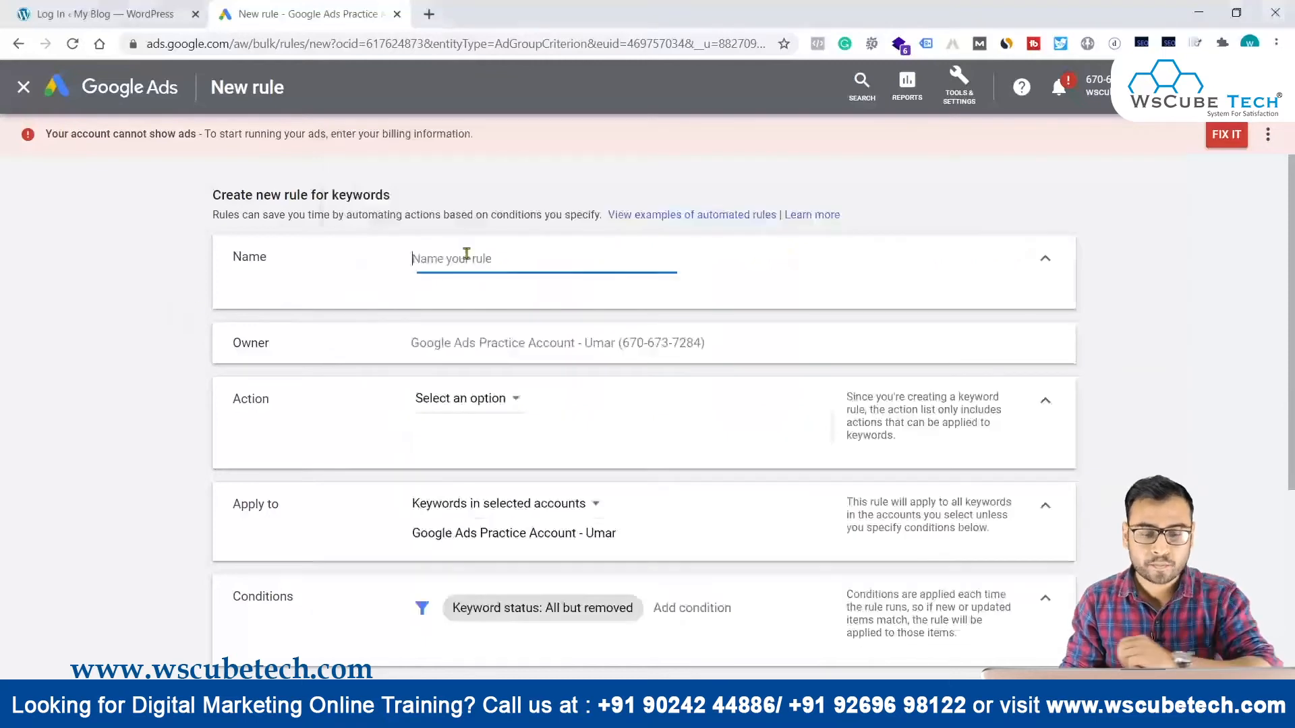
{"action": "type", "text": "Pai"}
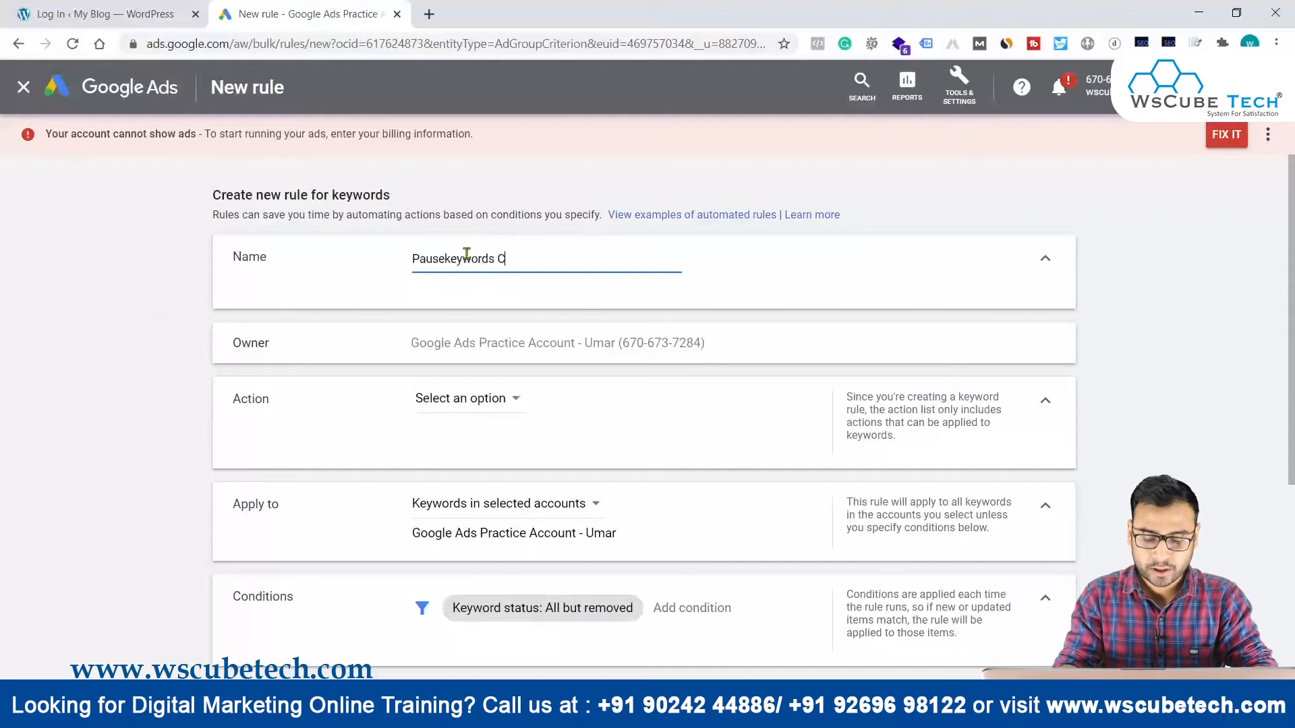
{"action": "type", "text": "O"}
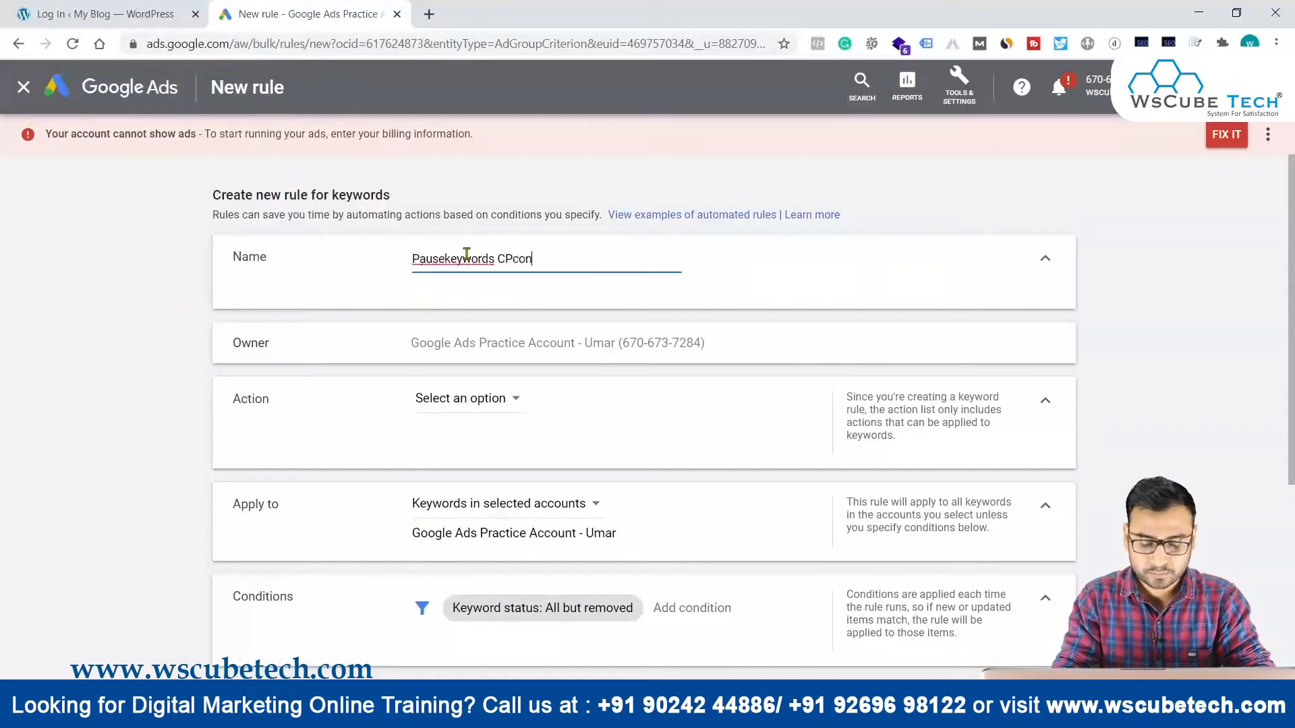
{"action": "key", "text": "BackSpace"}
{"action": "key", "text": "BackSpace"}
{"action": "key", "text": "BackSpace"}
{"action": "type", "text": "ost/Conv ="}
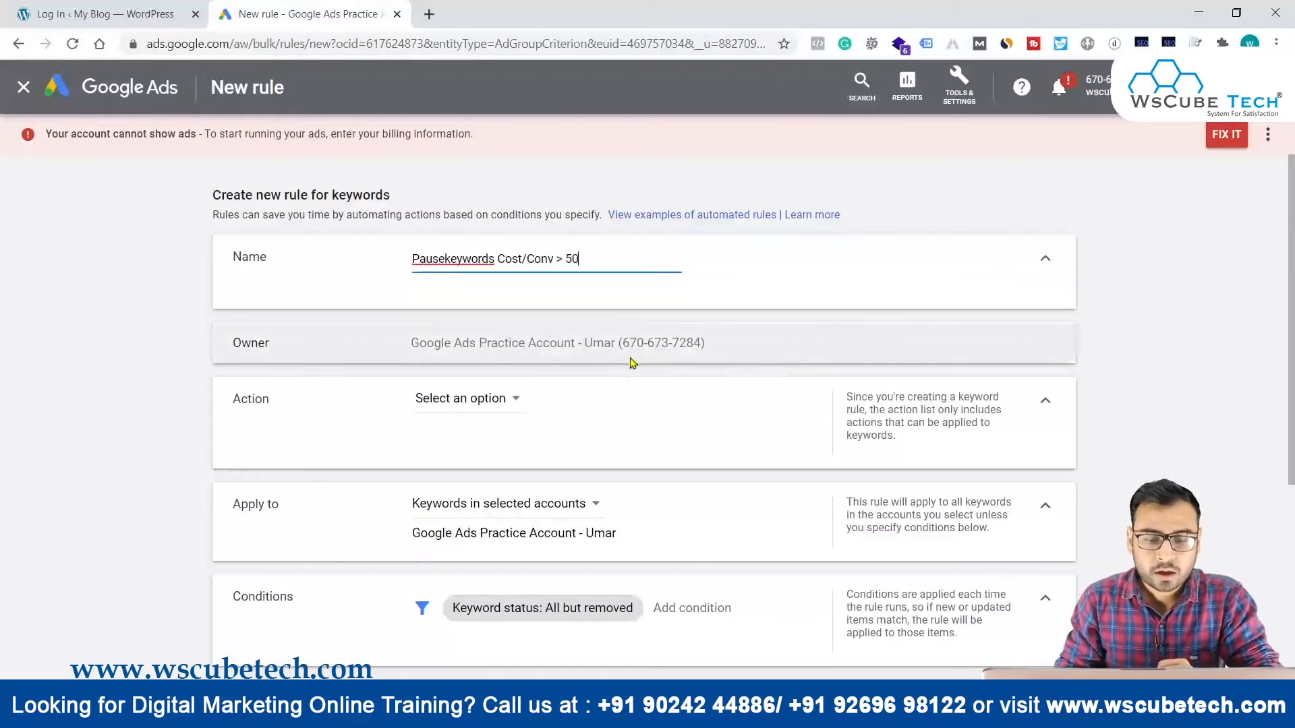
Set the new keyword rule's action to Pause keywords
{"action": "scroll", "coordinate": [630, 361], "scroll_direction": "down", "scroll_amount": 1}
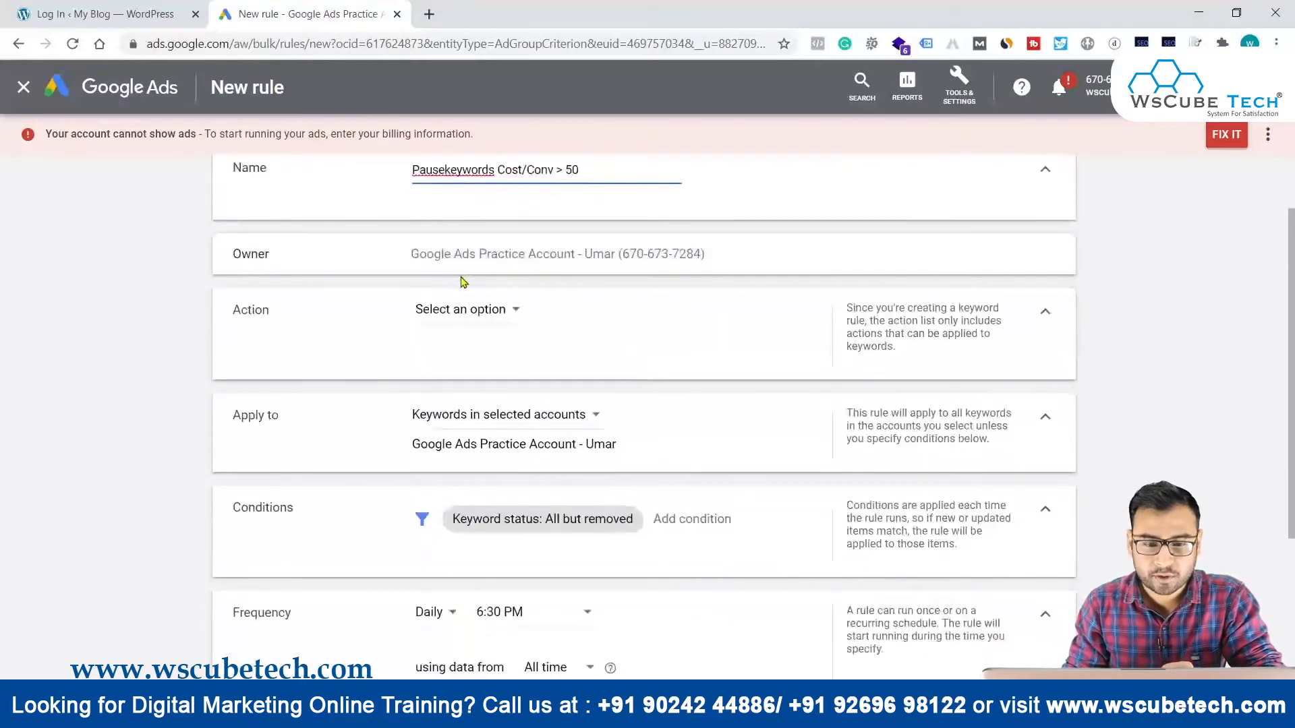
{"action": "left_click", "coordinate": [476, 324]}
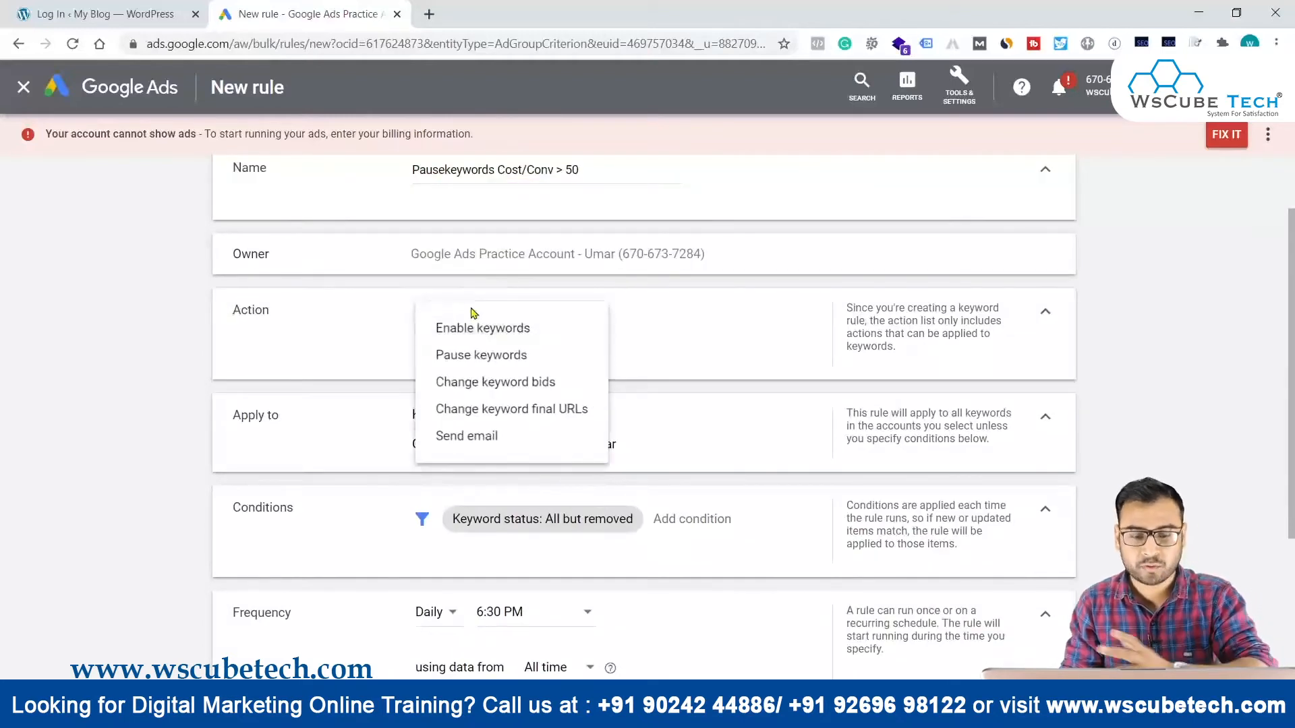
{"action": "left_click", "coordinate": [478, 355]}
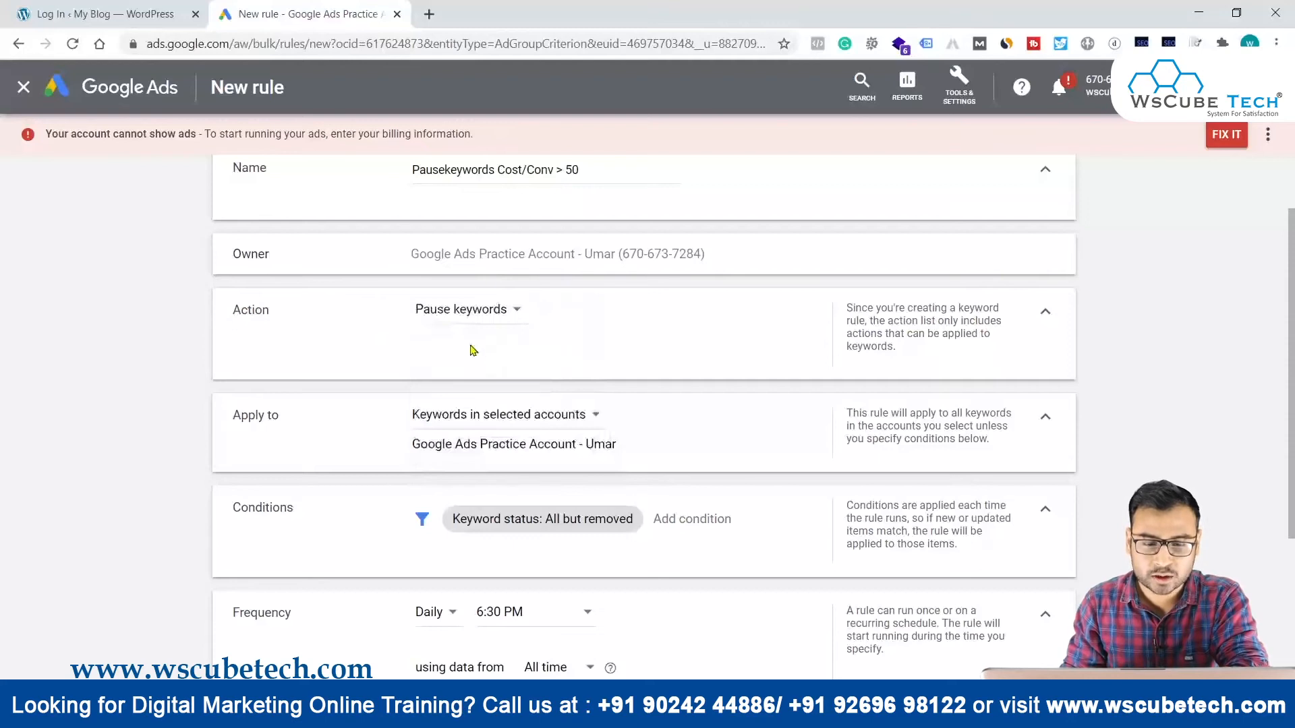
Apply the rule to keywords in selected ad groups, choosing the demo ad group of the demo campaign
{"action": "left_click", "coordinate": [453, 413]}
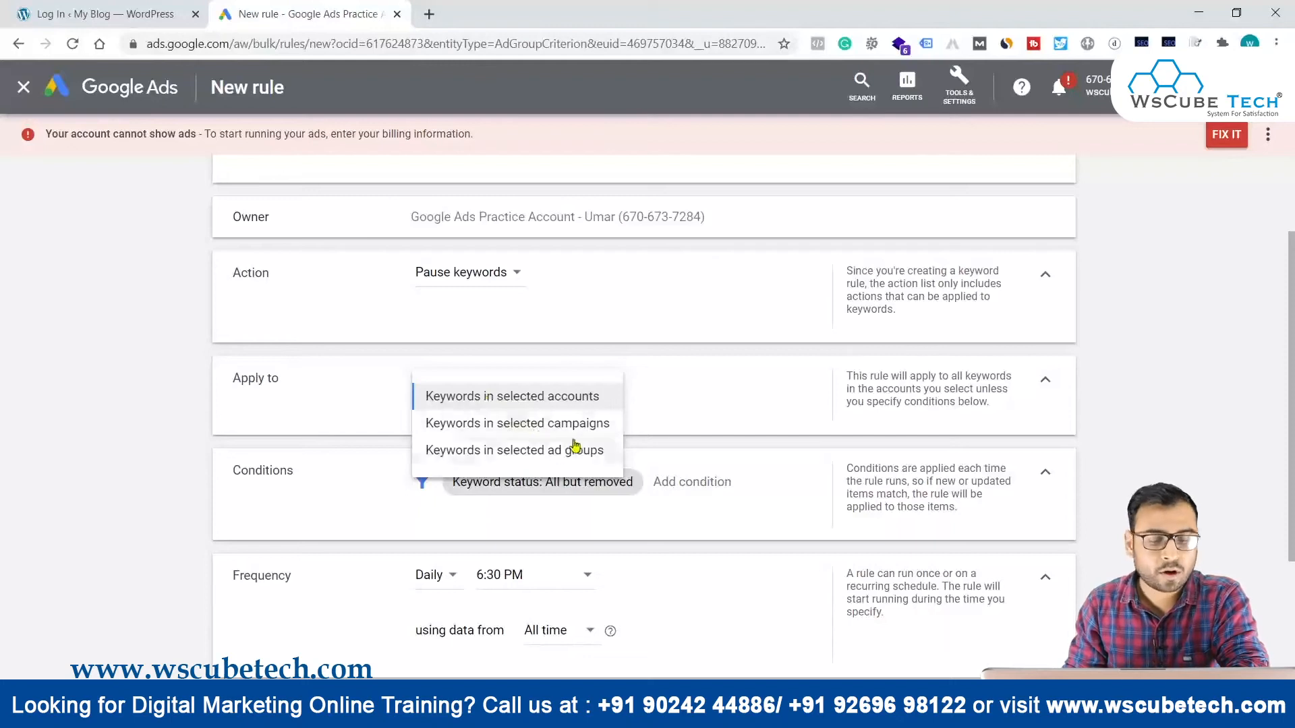
{"action": "left_click", "coordinate": [556, 453]}
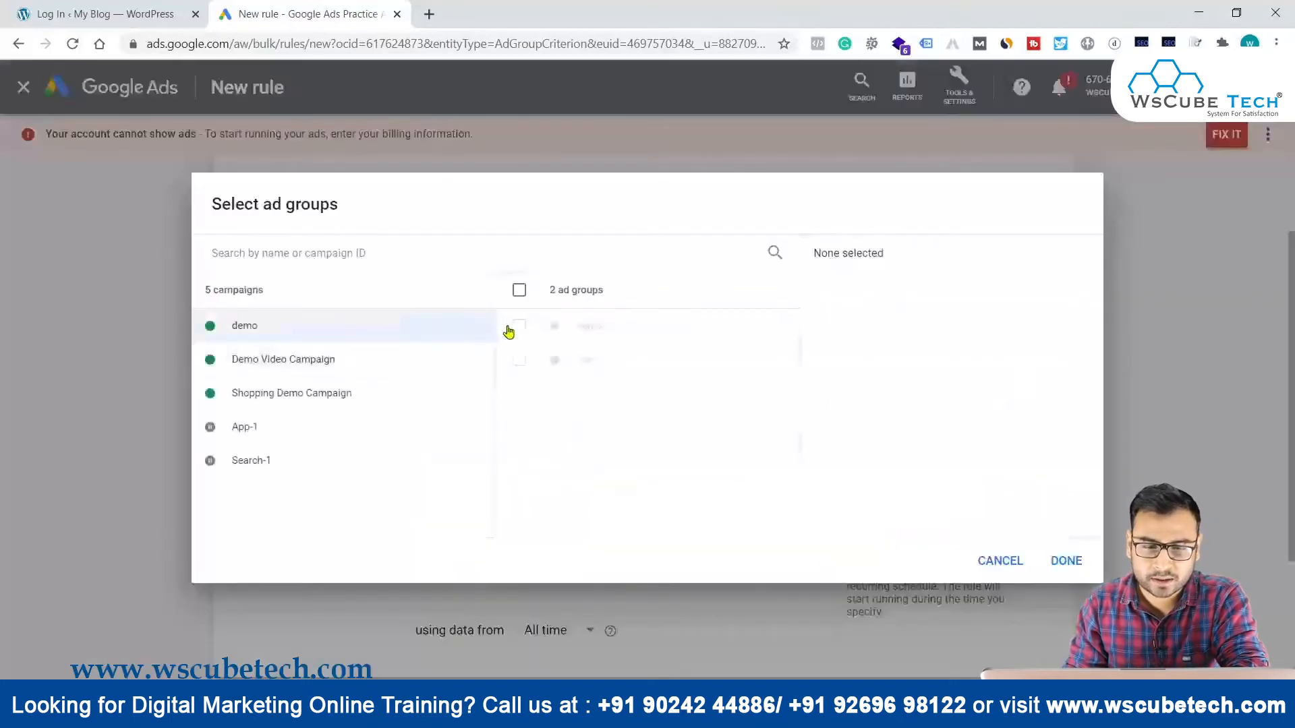
{"action": "left_click", "coordinate": [609, 336]}
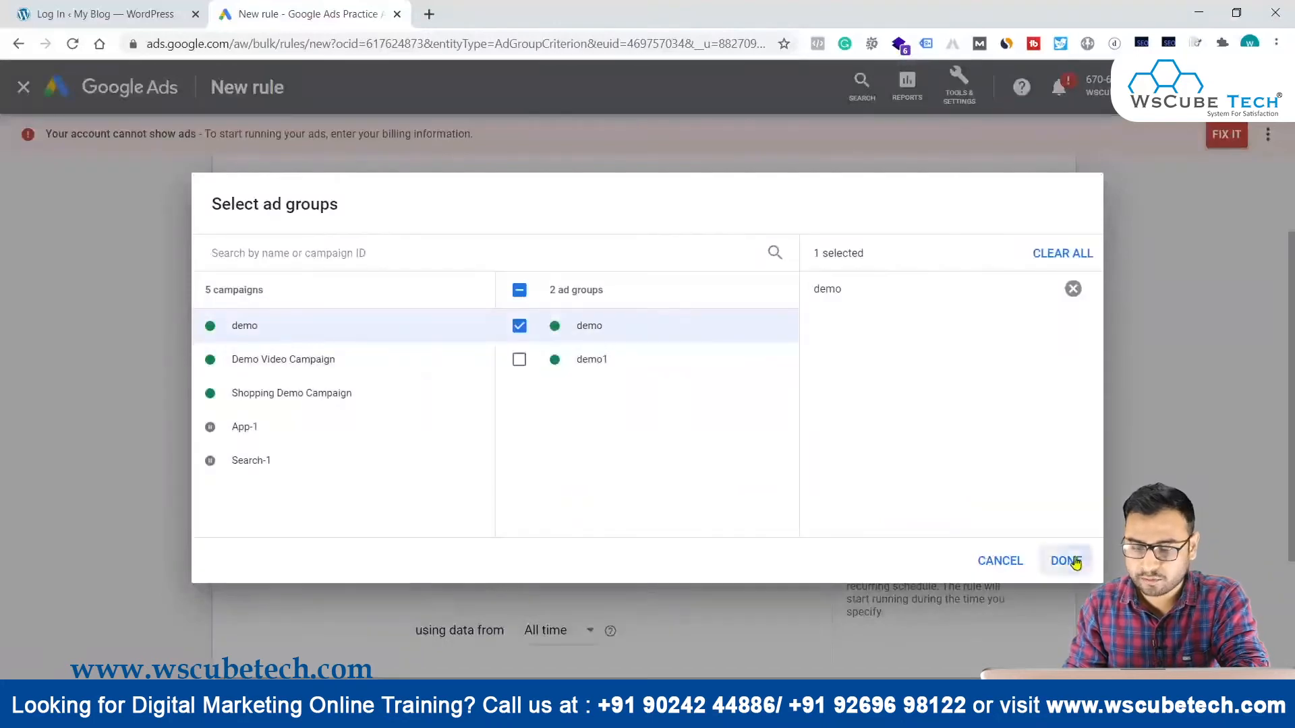
{"action": "left_click", "coordinate": [1067, 561]}
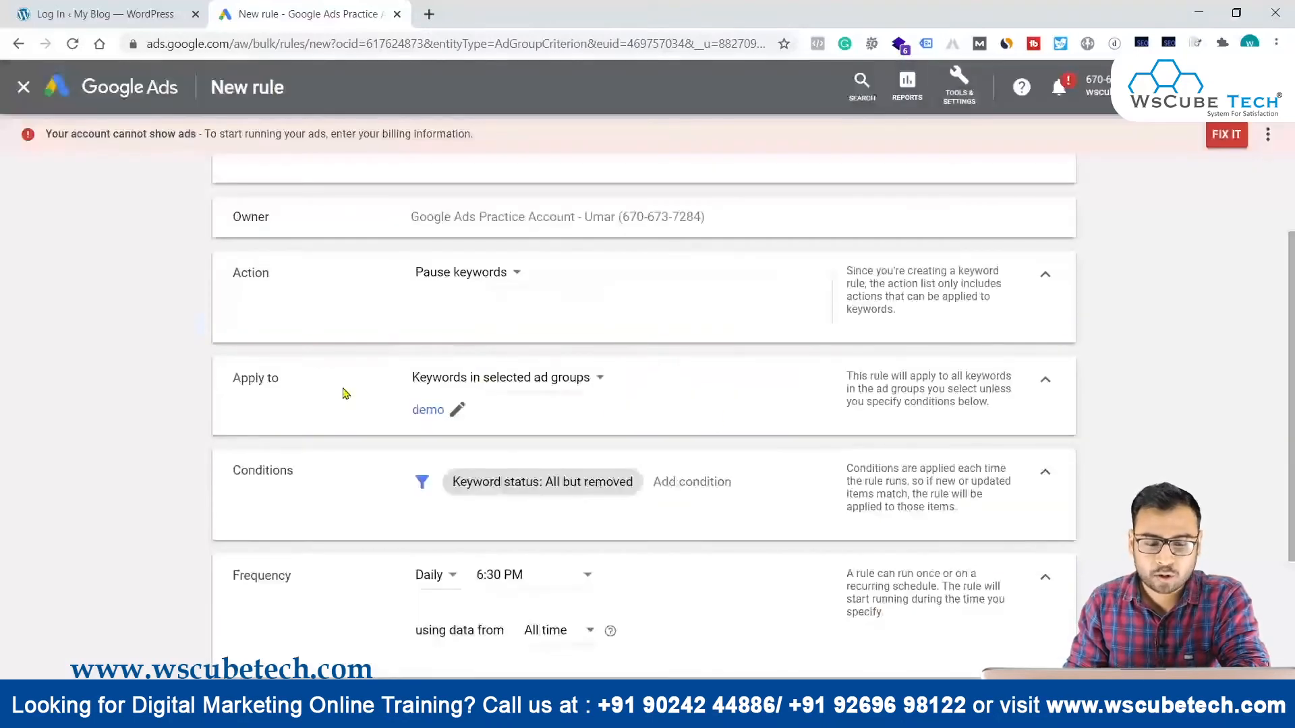
Change the rule's keyword status condition to All enabled
{"action": "scroll", "coordinate": [338, 506], "scroll_direction": "down", "scroll_amount": 1}
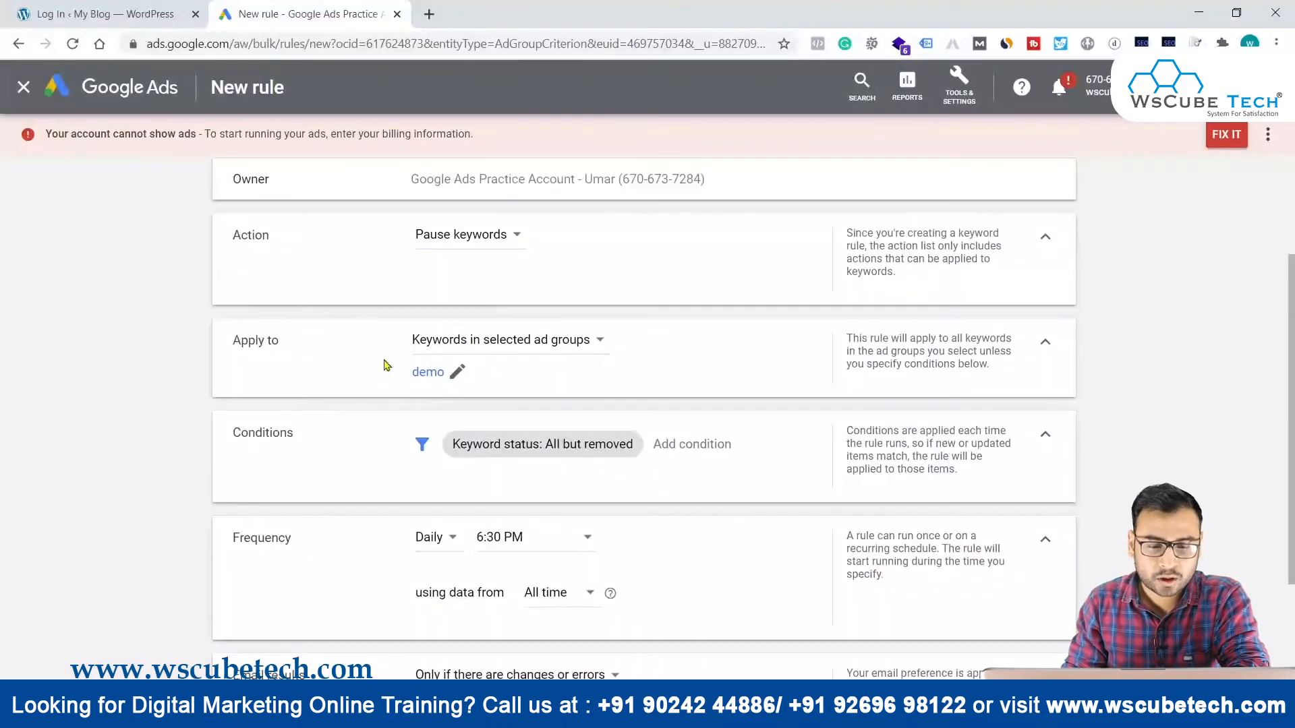
{"action": "left_click", "coordinate": [595, 448]}
{"action": "left_click", "coordinate": [254, 457]}
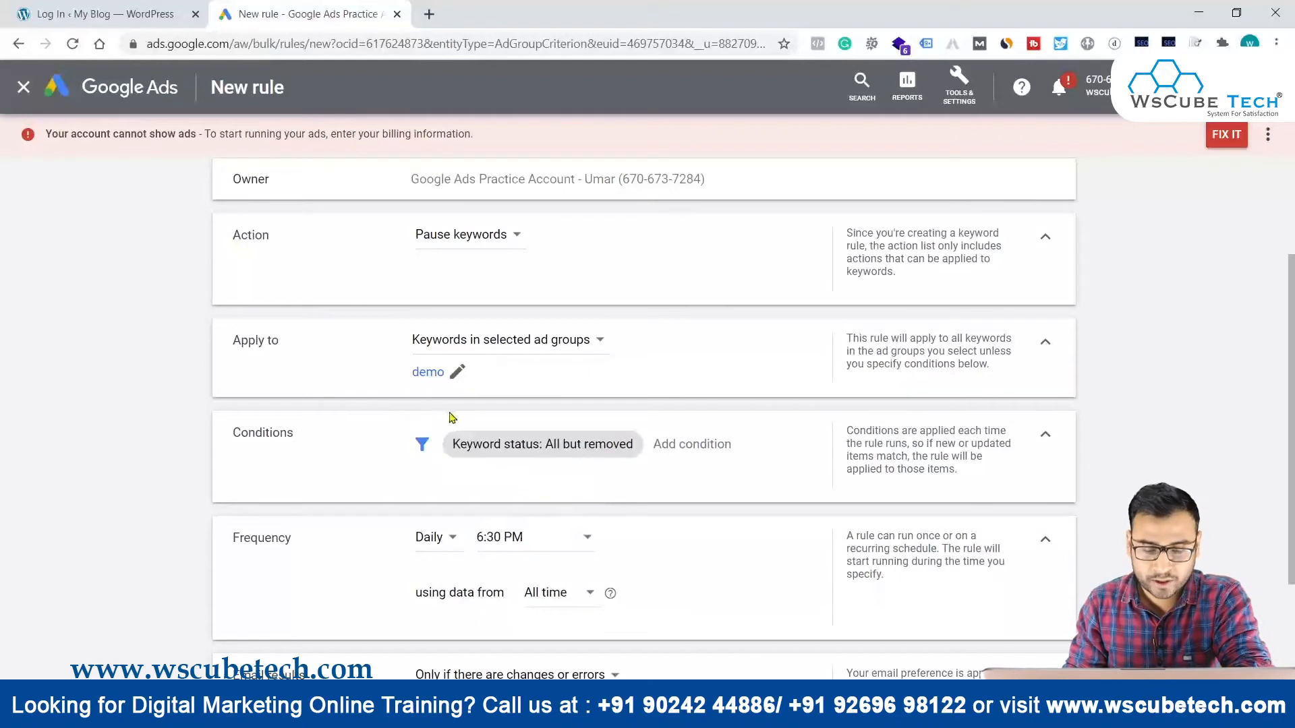
{"action": "left_click", "coordinate": [531, 445]}
{"action": "left_click", "coordinate": [493, 532]}
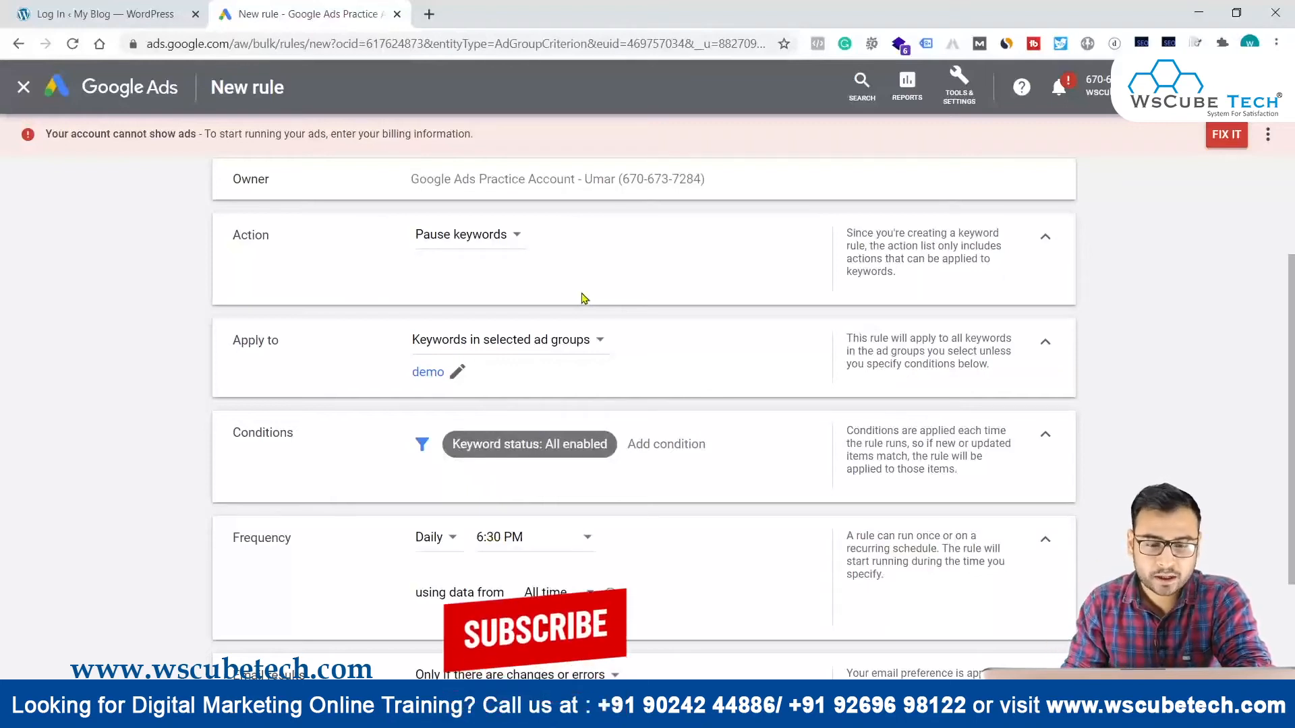
Add a condition to the rule requiring Cost / conv. greater than ₹50
{"action": "scroll", "coordinate": [581, 295], "scroll_direction": "up", "scroll_amount": 1}
{"action": "left_click", "coordinate": [681, 499]}
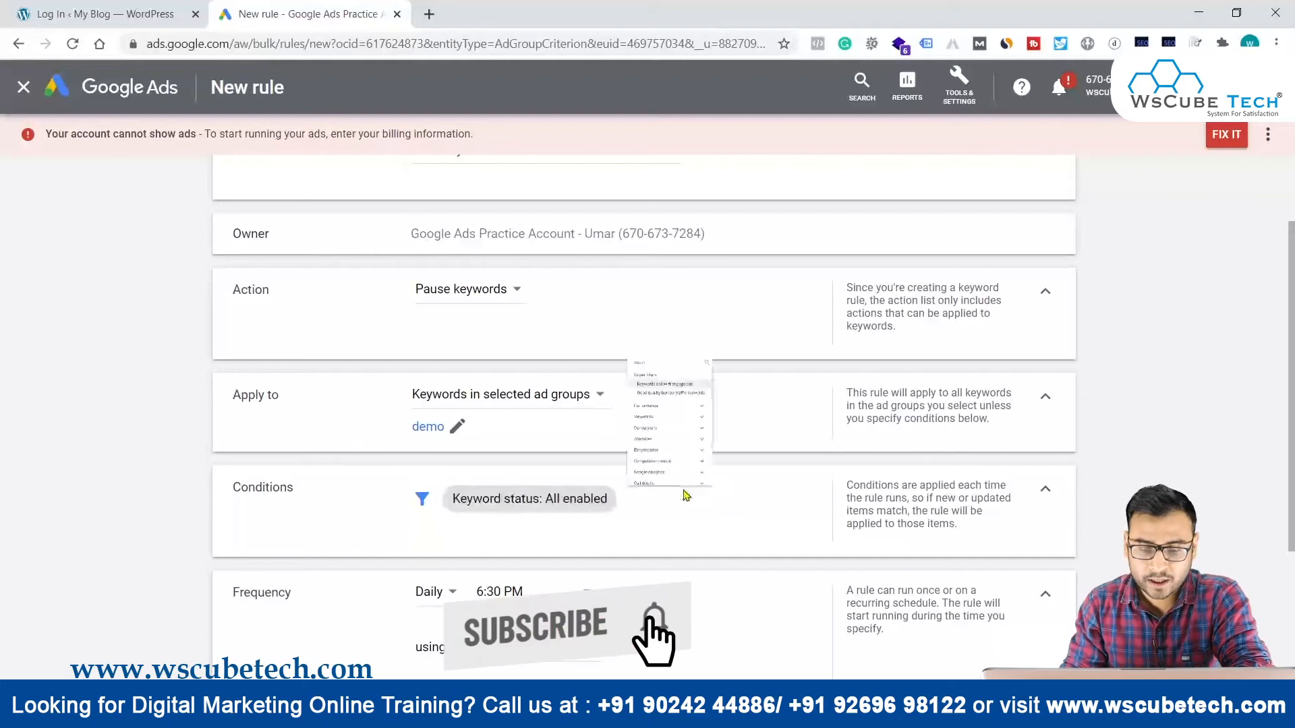
{"action": "type", "text": "Cons"}
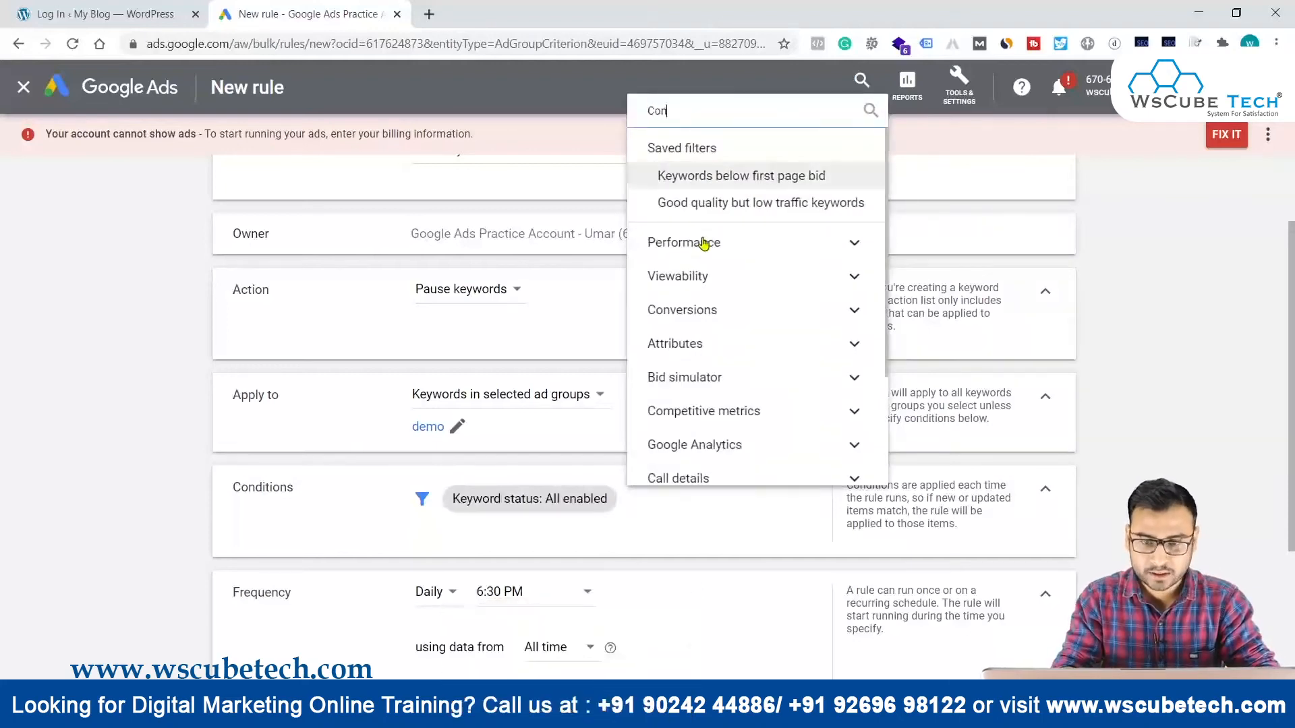
{"action": "key", "text": "BackSpace"}
{"action": "key", "text": "BackSpace"}
{"action": "type", "text": "st"}
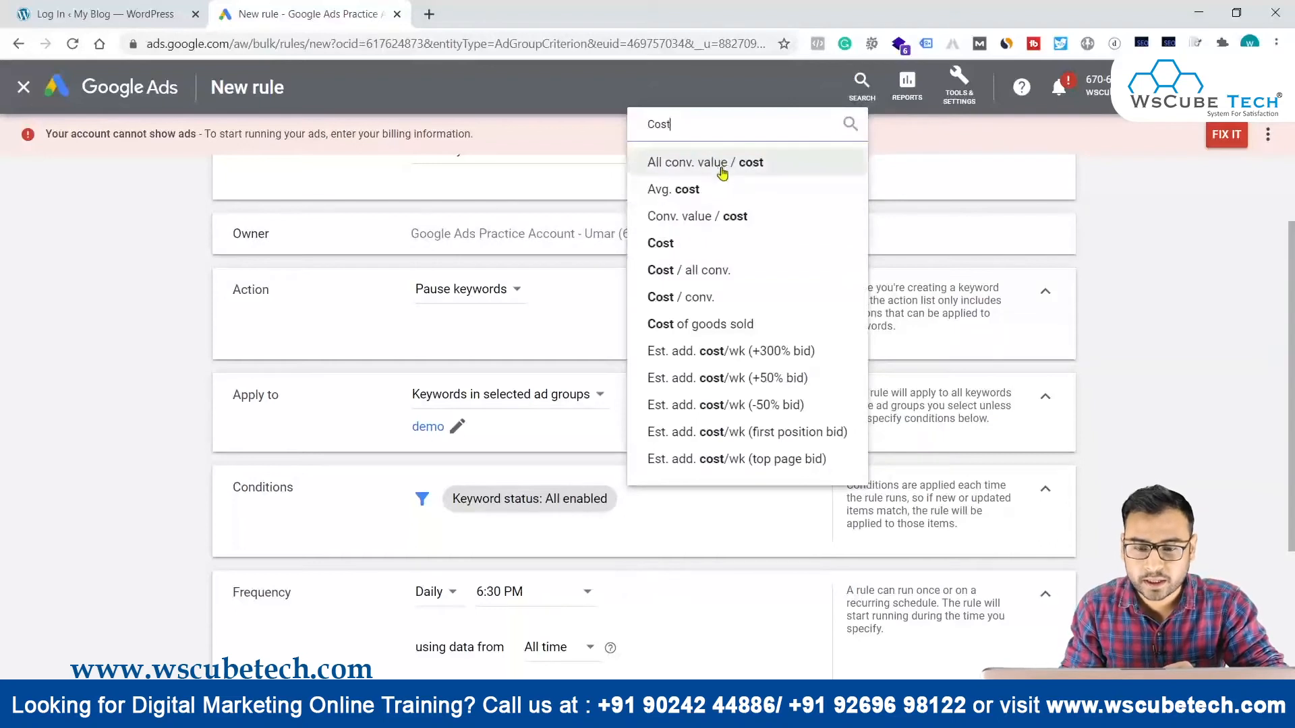
{"action": "left_click", "coordinate": [699, 297]}
{"action": "type", "text": "50"}
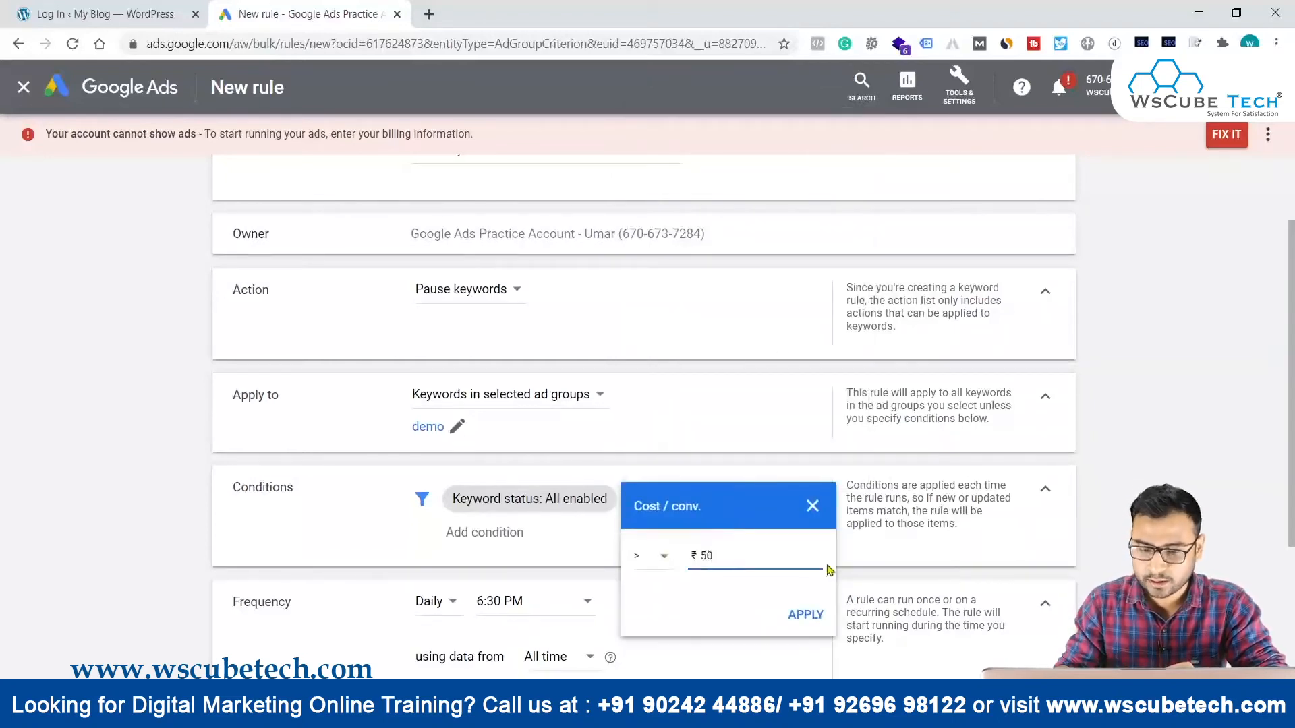
{"action": "left_click", "coordinate": [804, 614]}
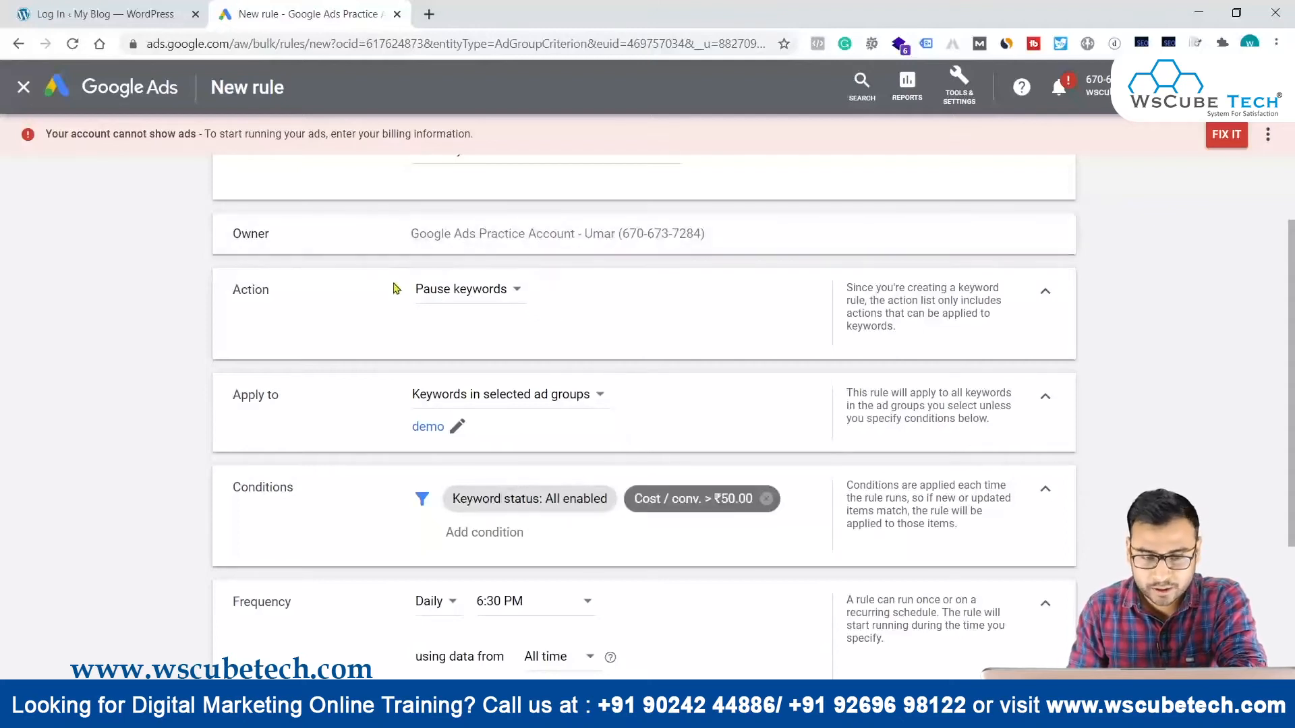
Check the rule's frequency and email settings, preview the keyword changes it would make, and close the preview
{"action": "scroll", "coordinate": [624, 404], "scroll_direction": "down", "scroll_amount": 2}
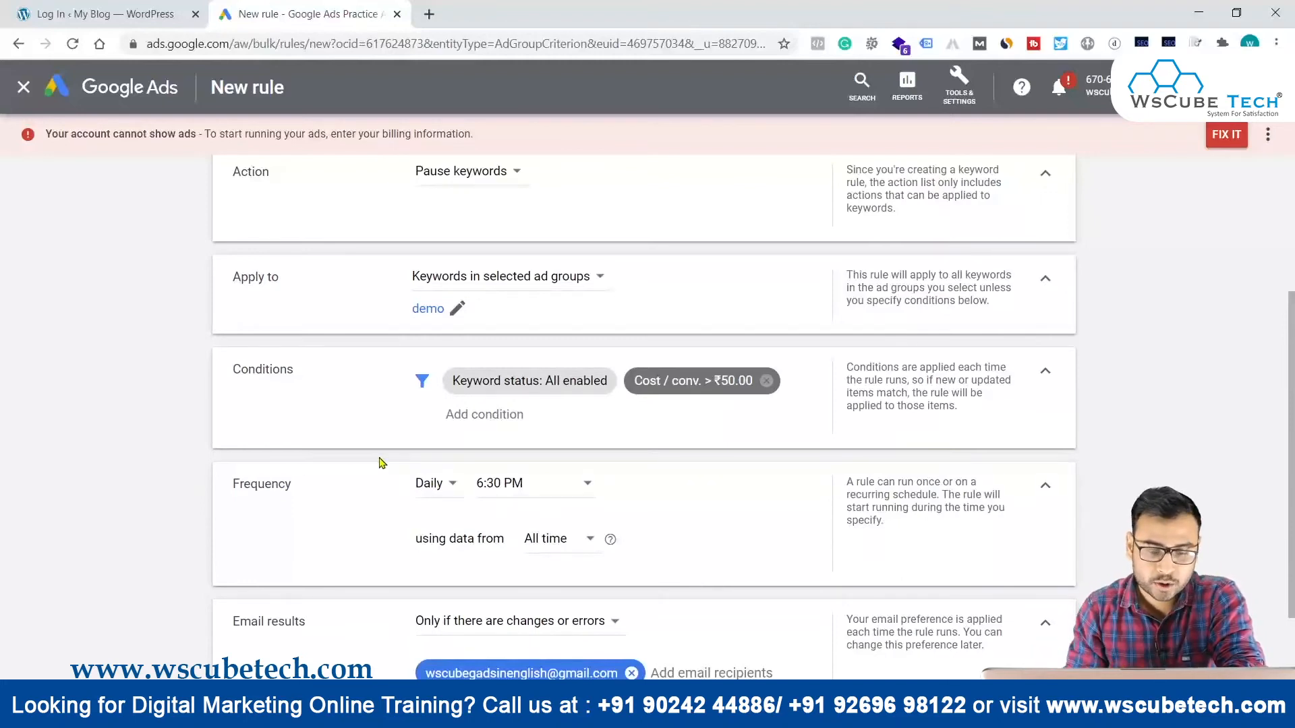
{"action": "scroll", "coordinate": [593, 506], "scroll_direction": "down", "scroll_amount": 1}
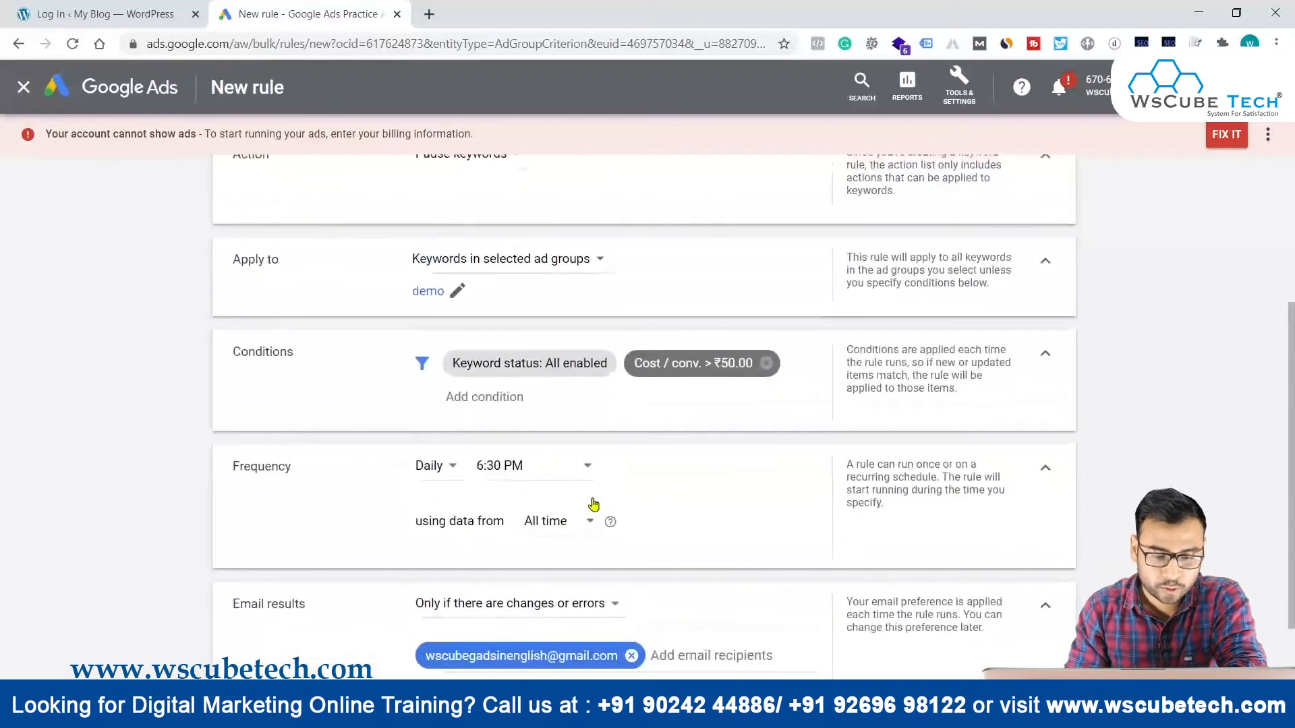
{"action": "scroll", "coordinate": [593, 505], "scroll_direction": "down", "scroll_amount": 2}
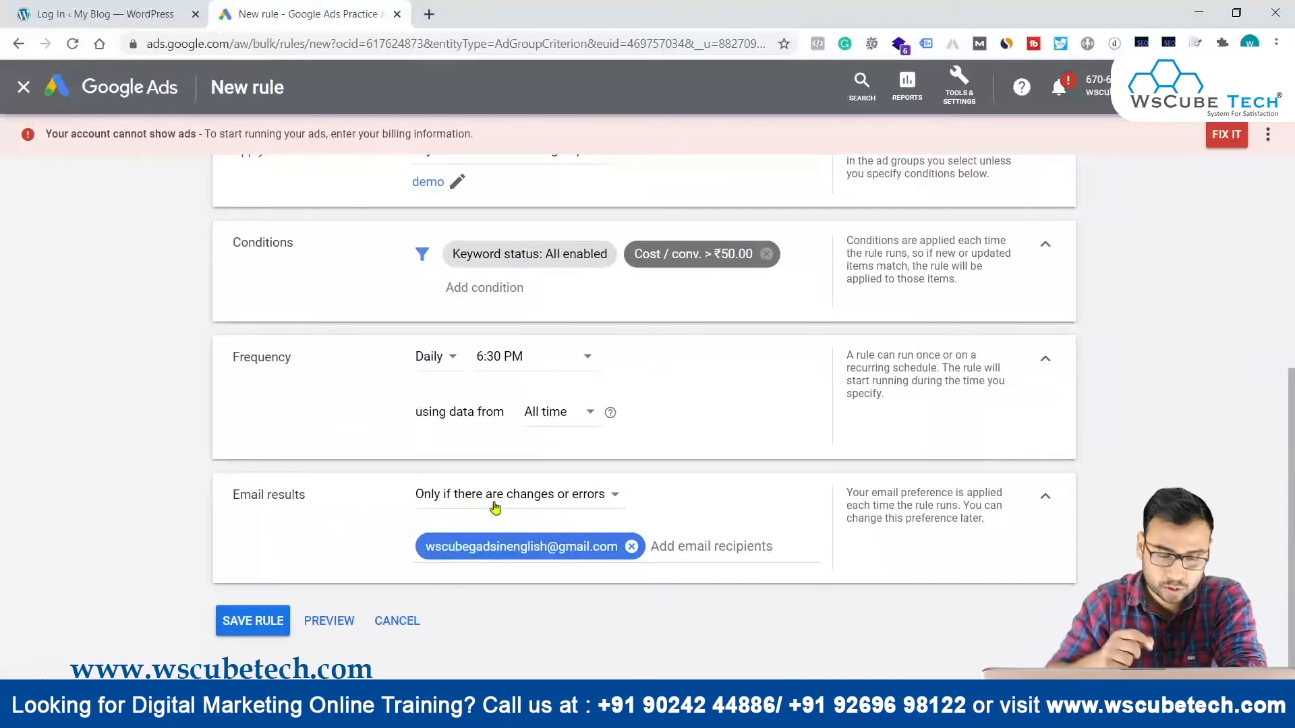
{"action": "left_click", "coordinate": [328, 618]}
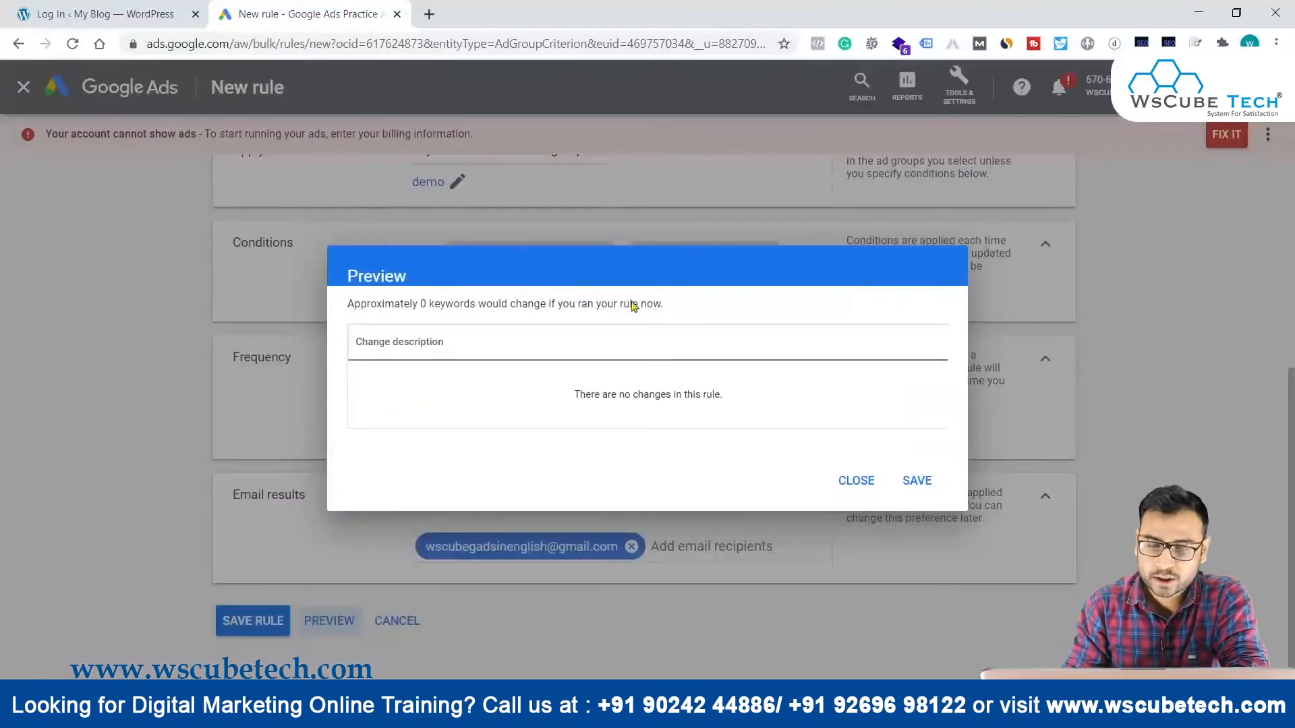
{"action": "left_click", "coordinate": [855, 490]}
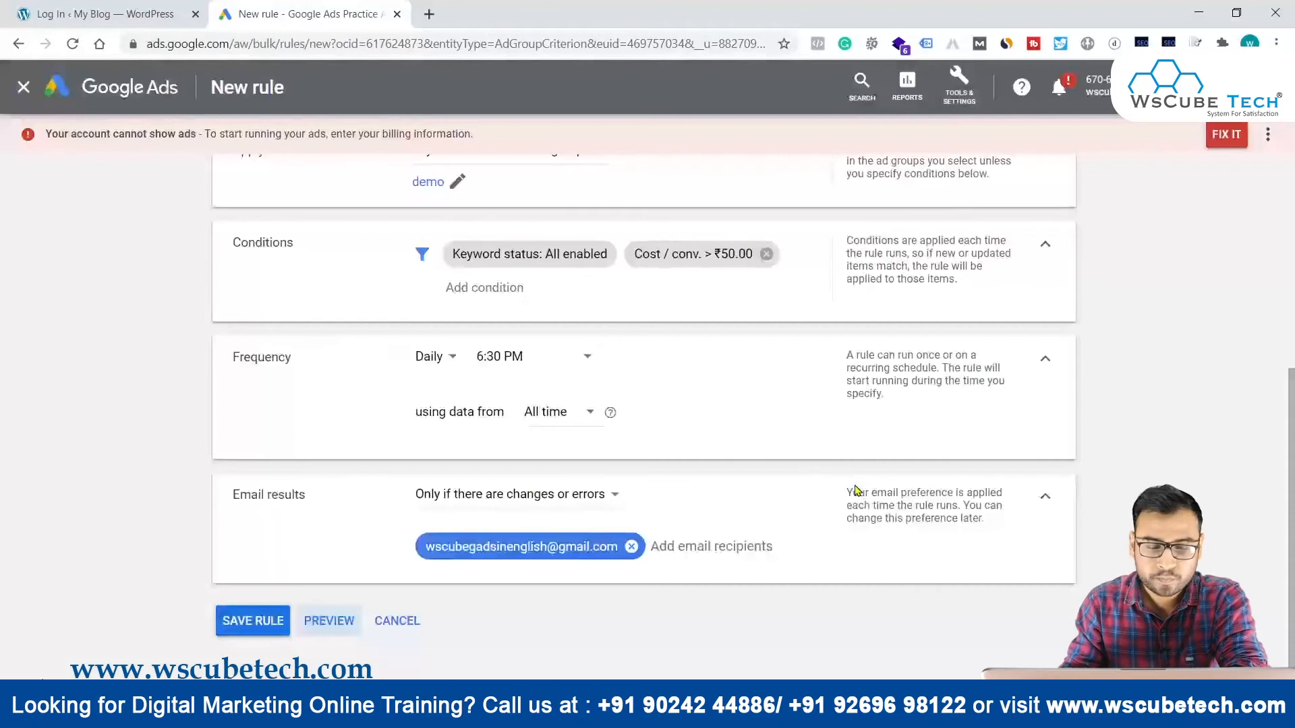
{"action": "left_click", "coordinate": [255, 620]}
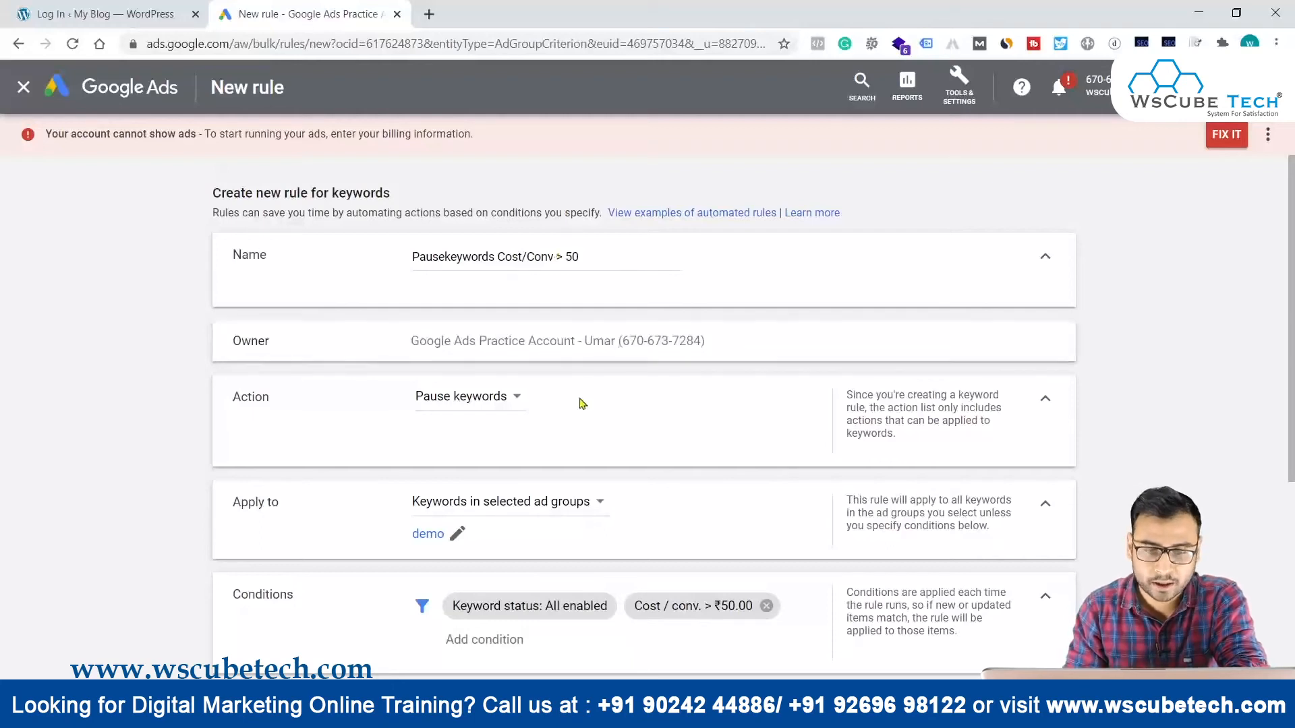
Switch to the Notepad notes to read what Rule 2 requires, and return to the rule form in Google Ads
{"action": "scroll", "coordinate": [581, 404], "scroll_direction": "down", "scroll_amount": 3}
{"action": "key", "text": "alt+Tab"}
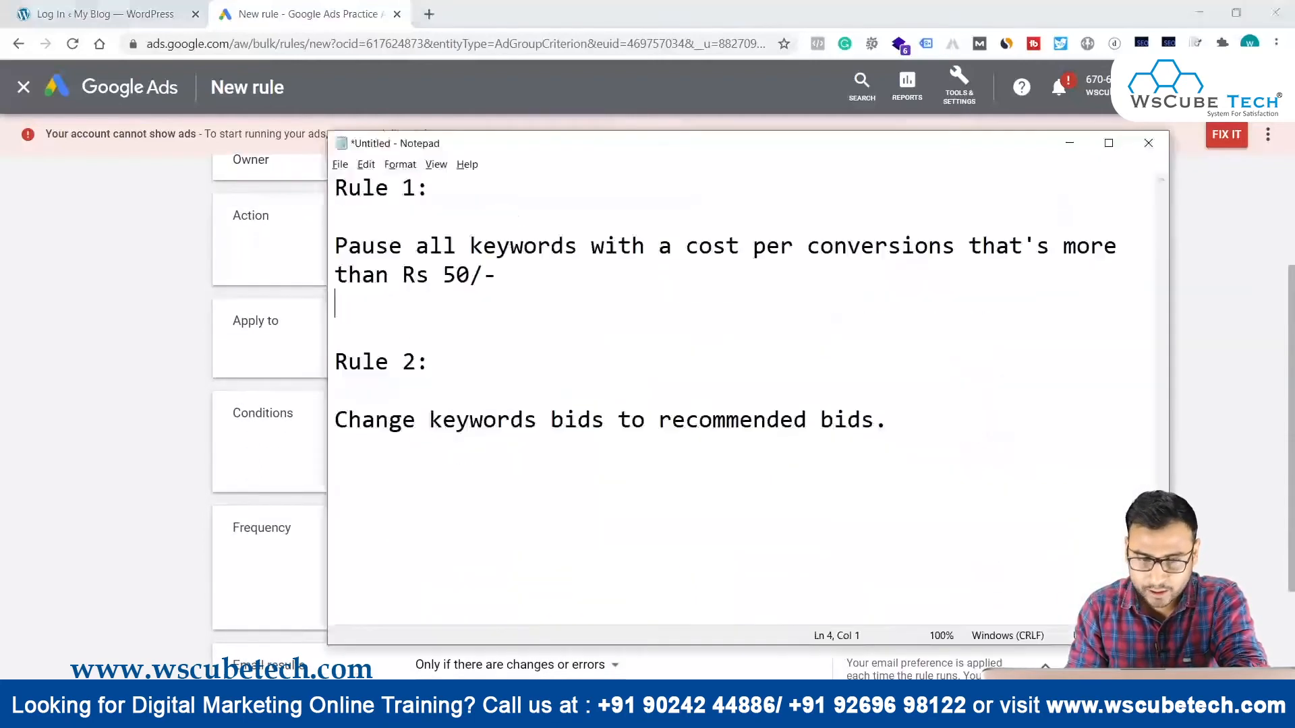
{"action": "left_click", "coordinate": [355, 381]}
{"action": "left_click", "coordinate": [977, 371]}
{"action": "left_click", "coordinate": [1069, 143]}
Review the completed pause-keywords rule form and save the rule
{"action": "scroll", "coordinate": [925, 241], "scroll_direction": "up", "scroll_amount": 2}
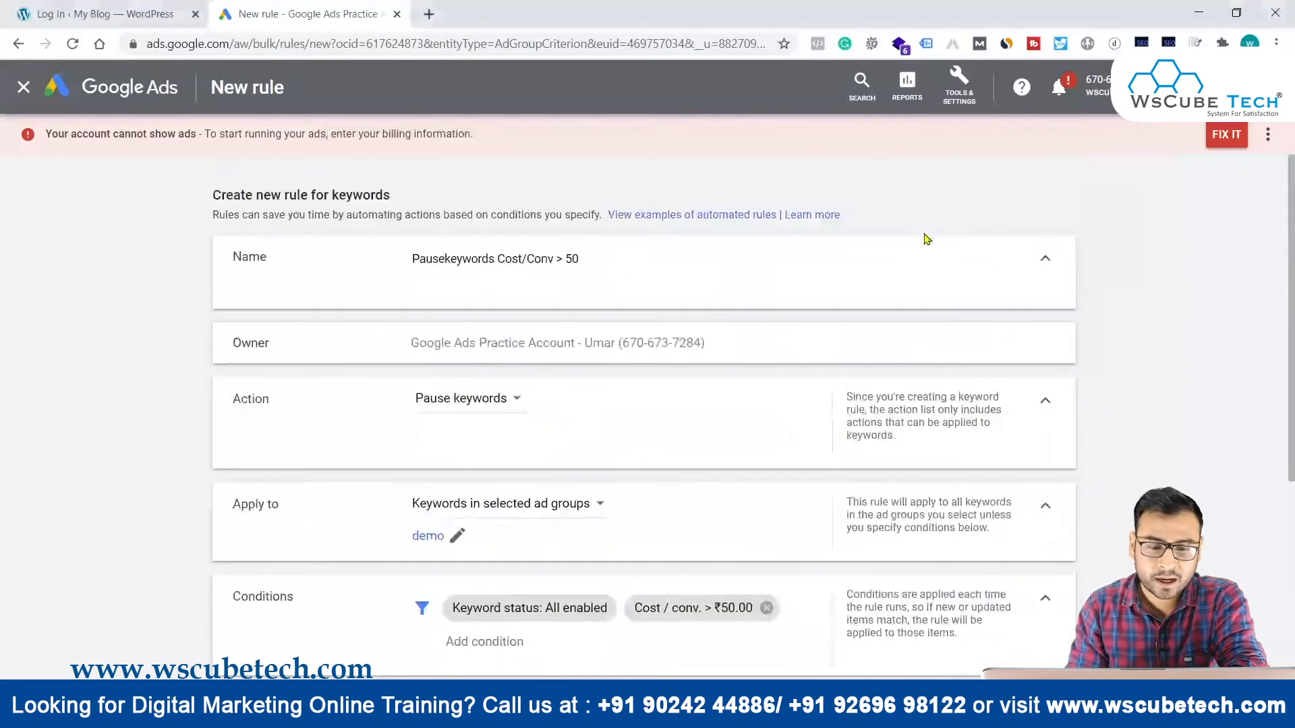
{"action": "scroll", "coordinate": [881, 263], "scroll_direction": "down", "scroll_amount": 5}
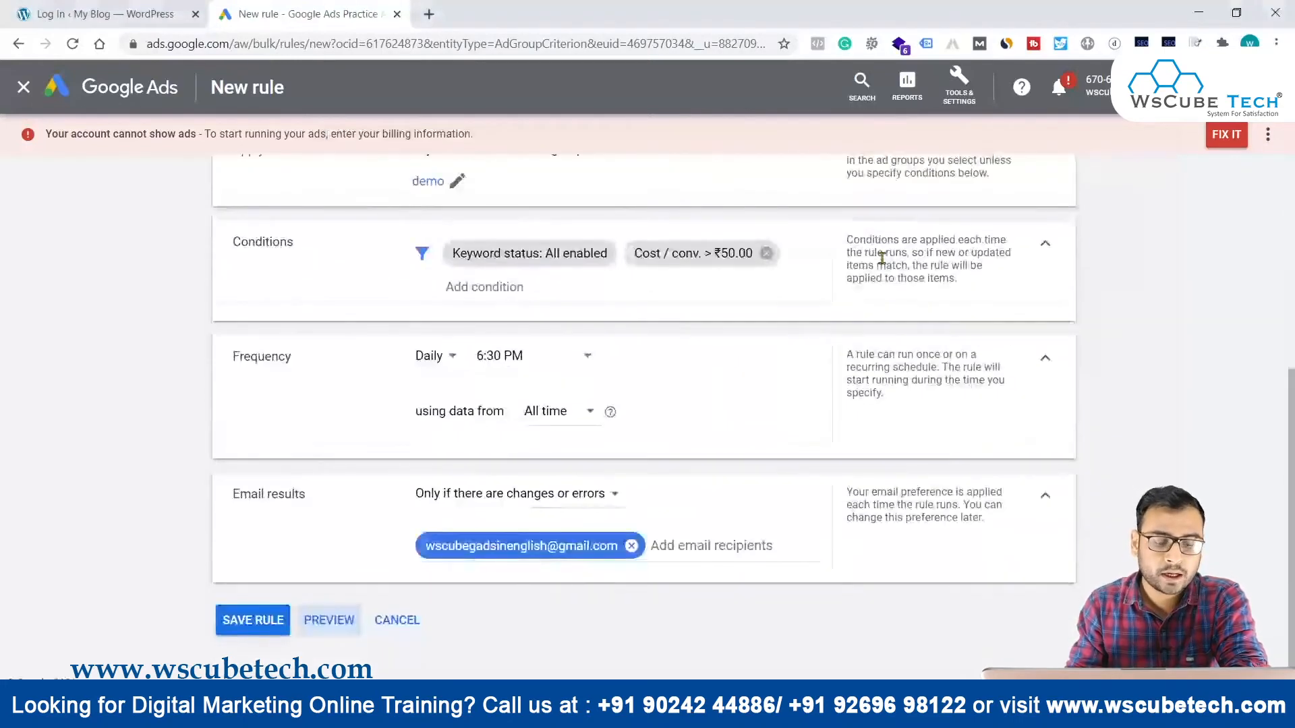
{"action": "left_click", "coordinate": [237, 622]}
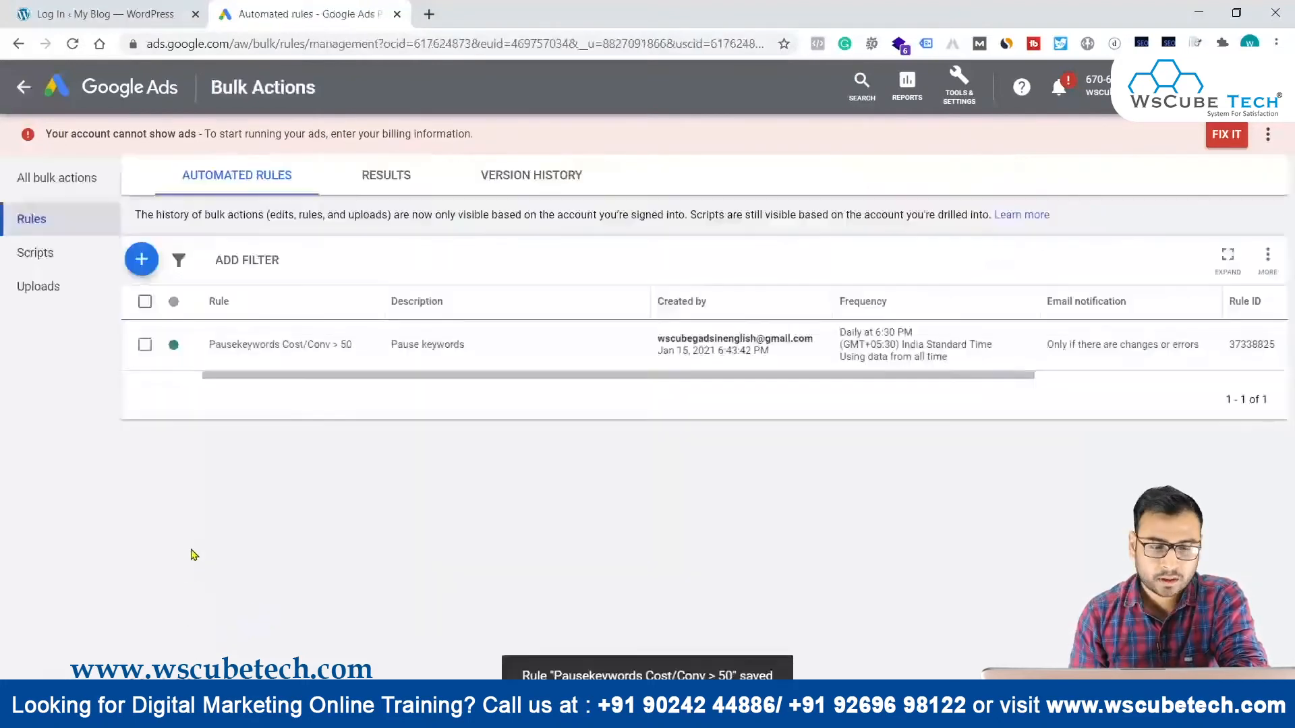
Start another automated rule for keywords and name it "ChangeBidstorecommended"
{"action": "left_click", "coordinate": [161, 266]}
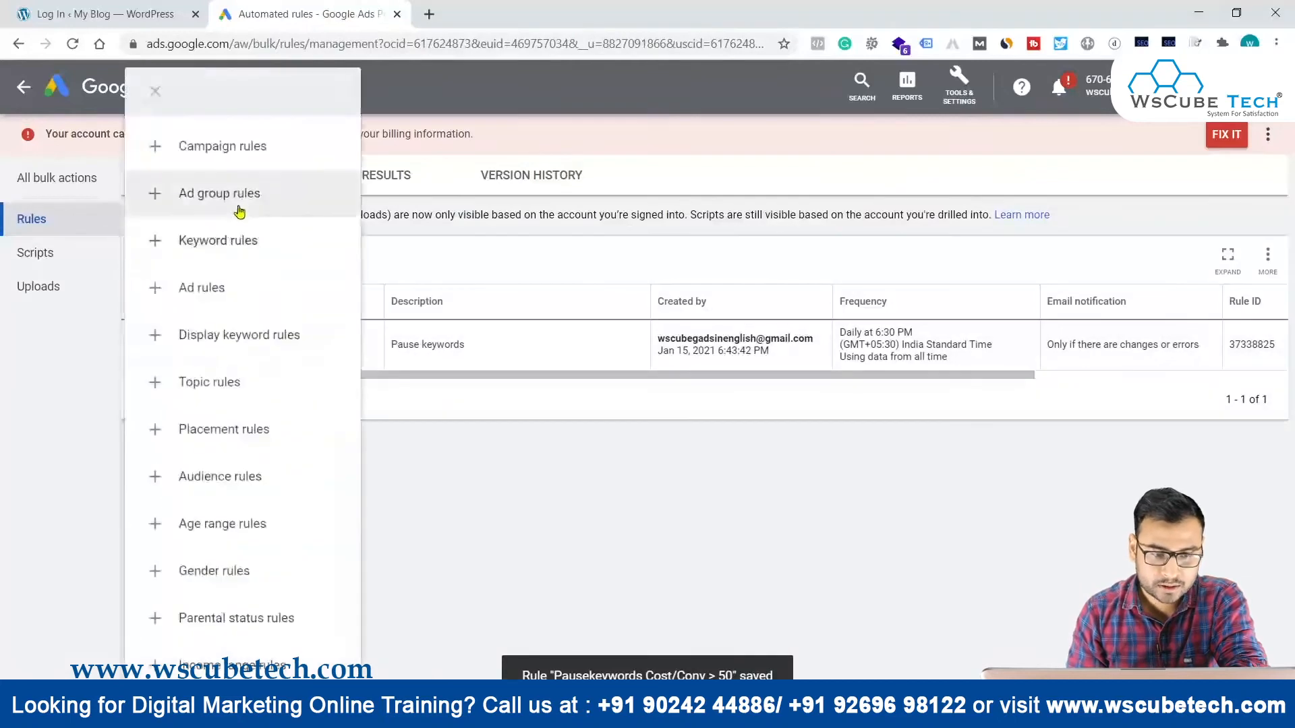
{"action": "left_click", "coordinate": [221, 240]}
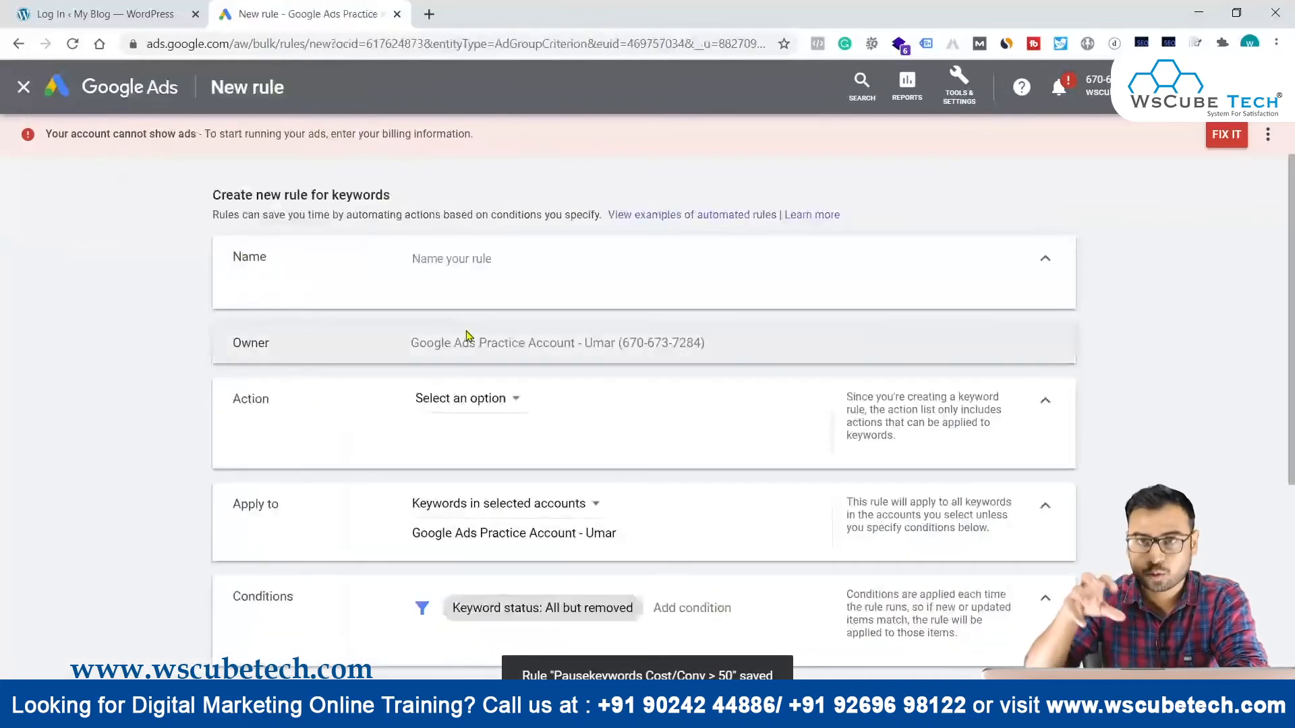
{"action": "left_click", "coordinate": [431, 259]}
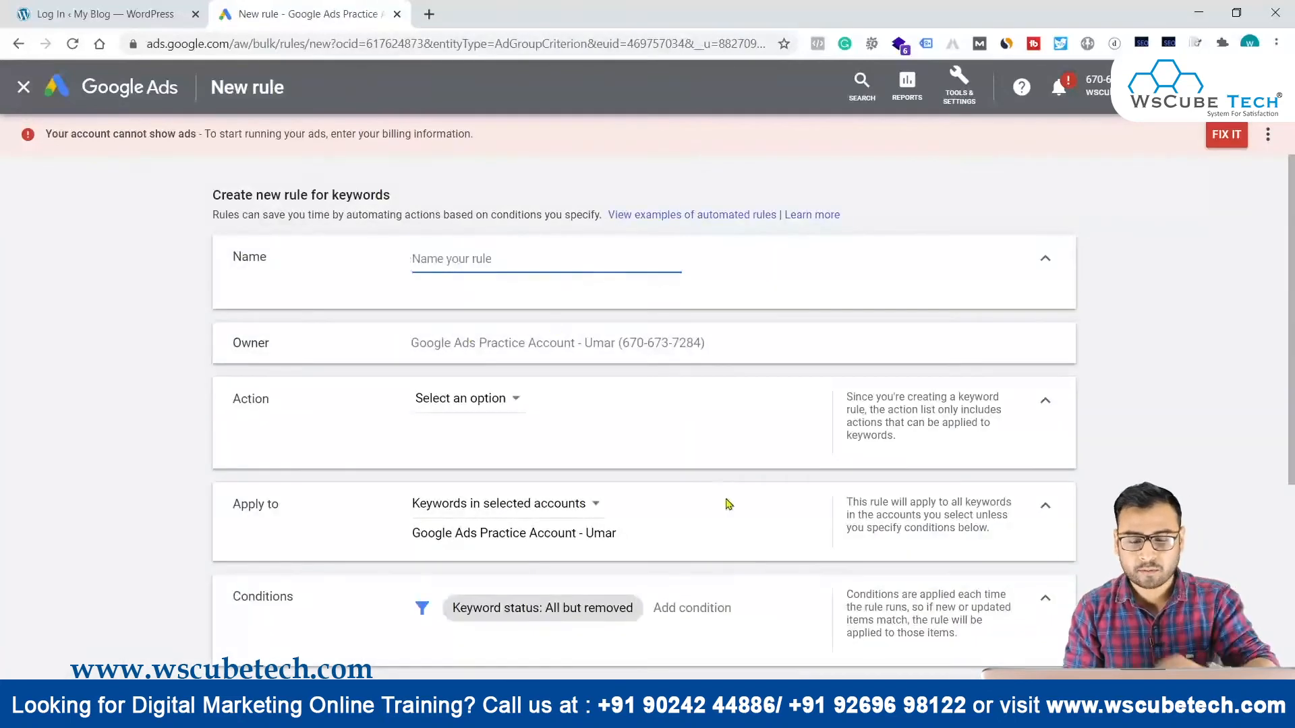
{"action": "type", "text": "ChangeBidsto"}
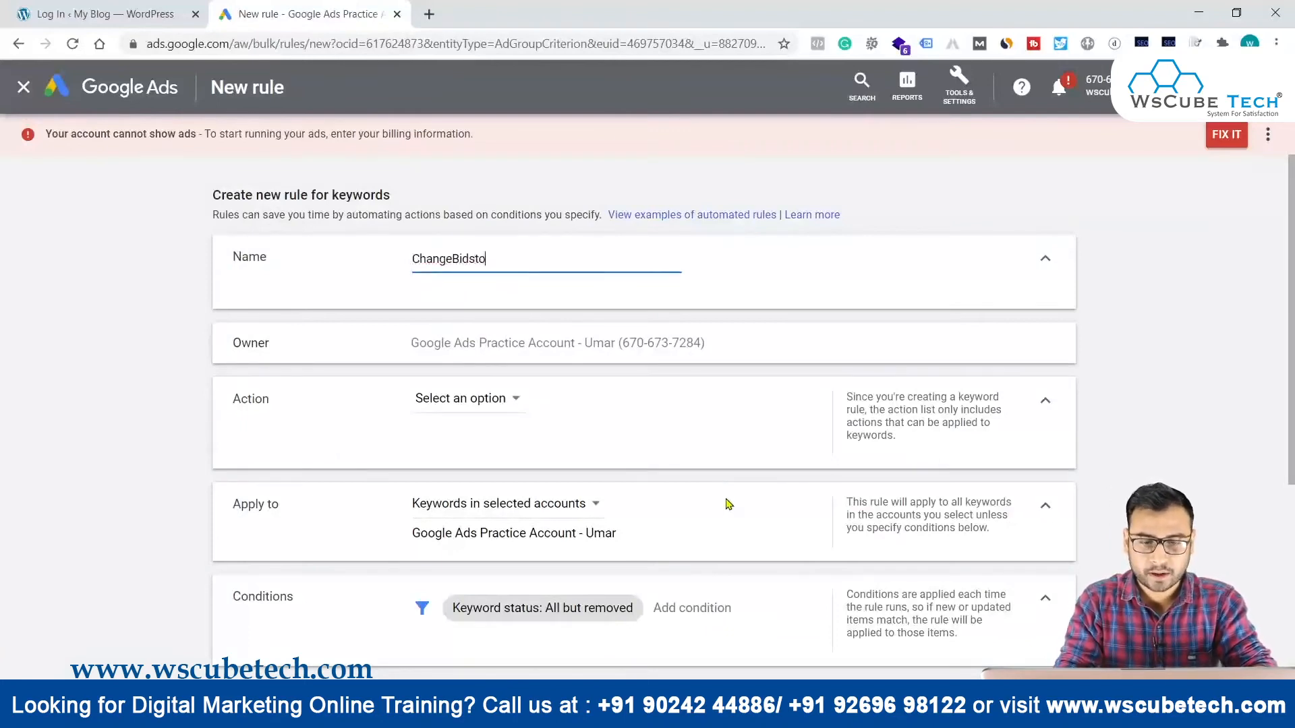
{"action": "type", "text": "recommended"}
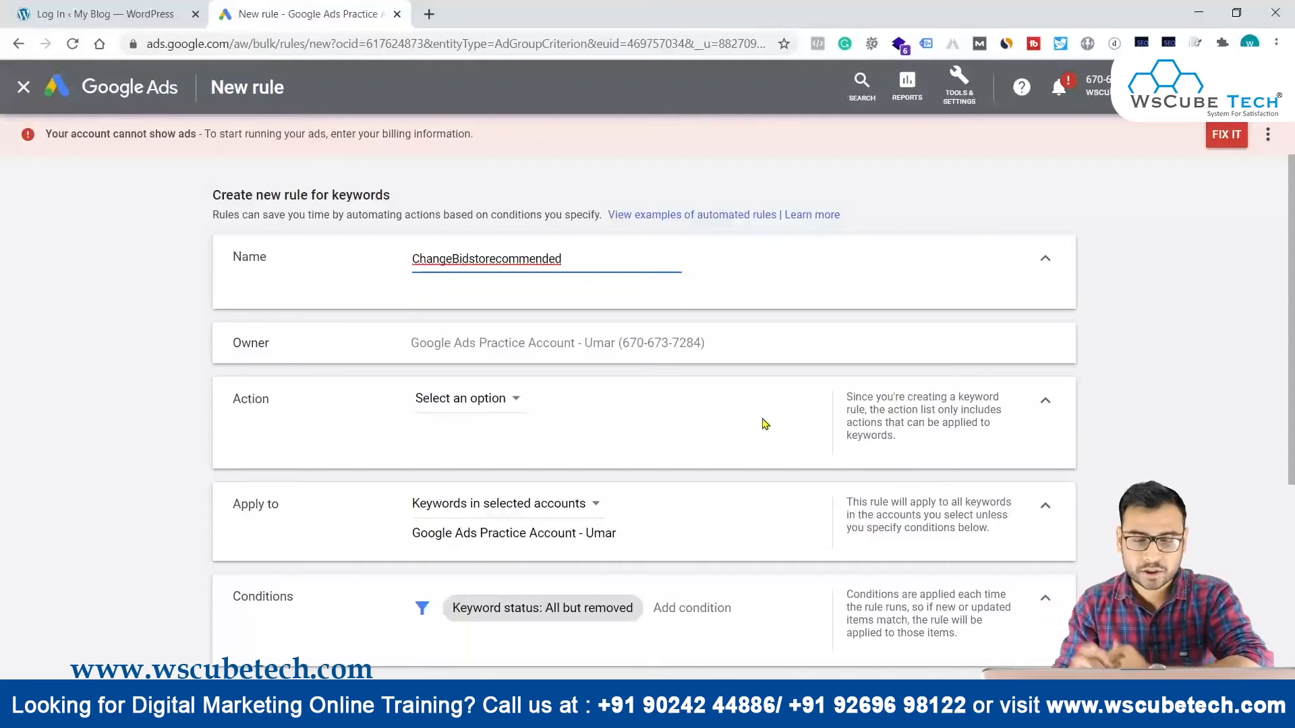
Set the rule's action to Change keyword bids with Raise bids to first page CPC, leaving the maximum bid limit empty
{"action": "scroll", "coordinate": [625, 425], "scroll_direction": "down", "scroll_amount": 1}
{"action": "left_click", "coordinate": [458, 349]}
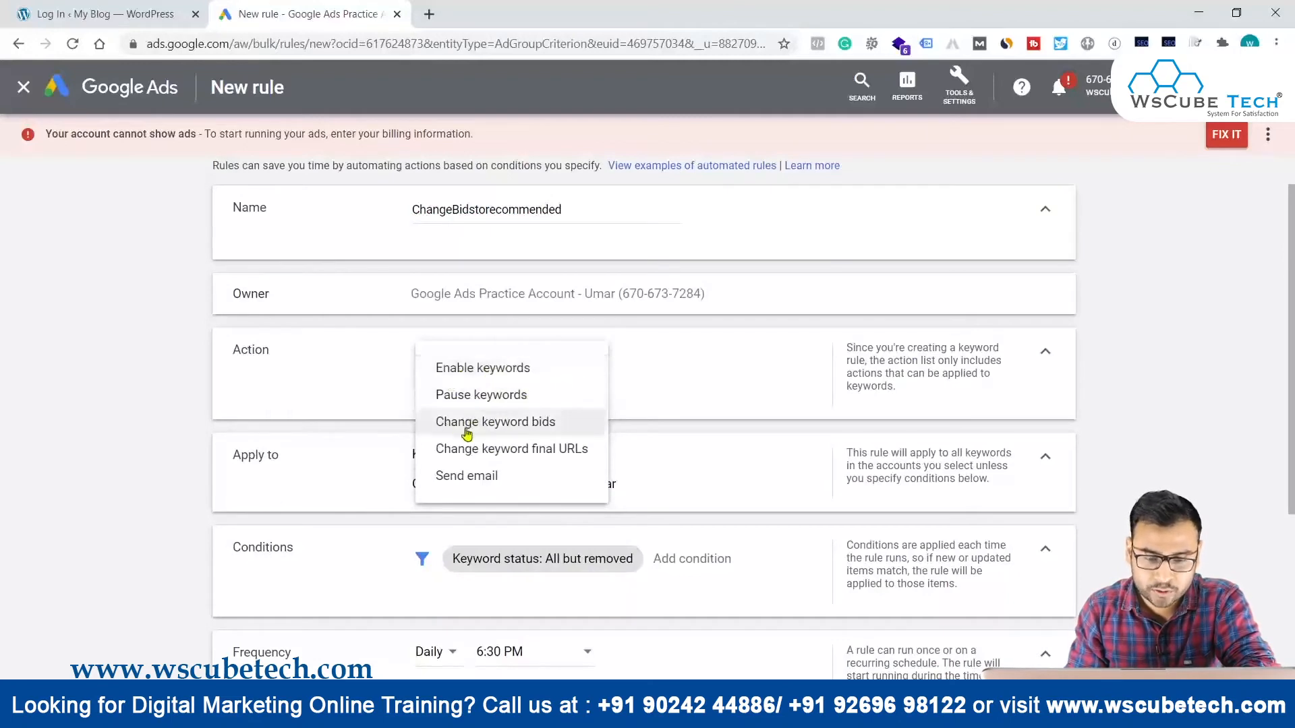
{"action": "left_click", "coordinate": [465, 429]}
{"action": "left_click", "coordinate": [462, 439]}
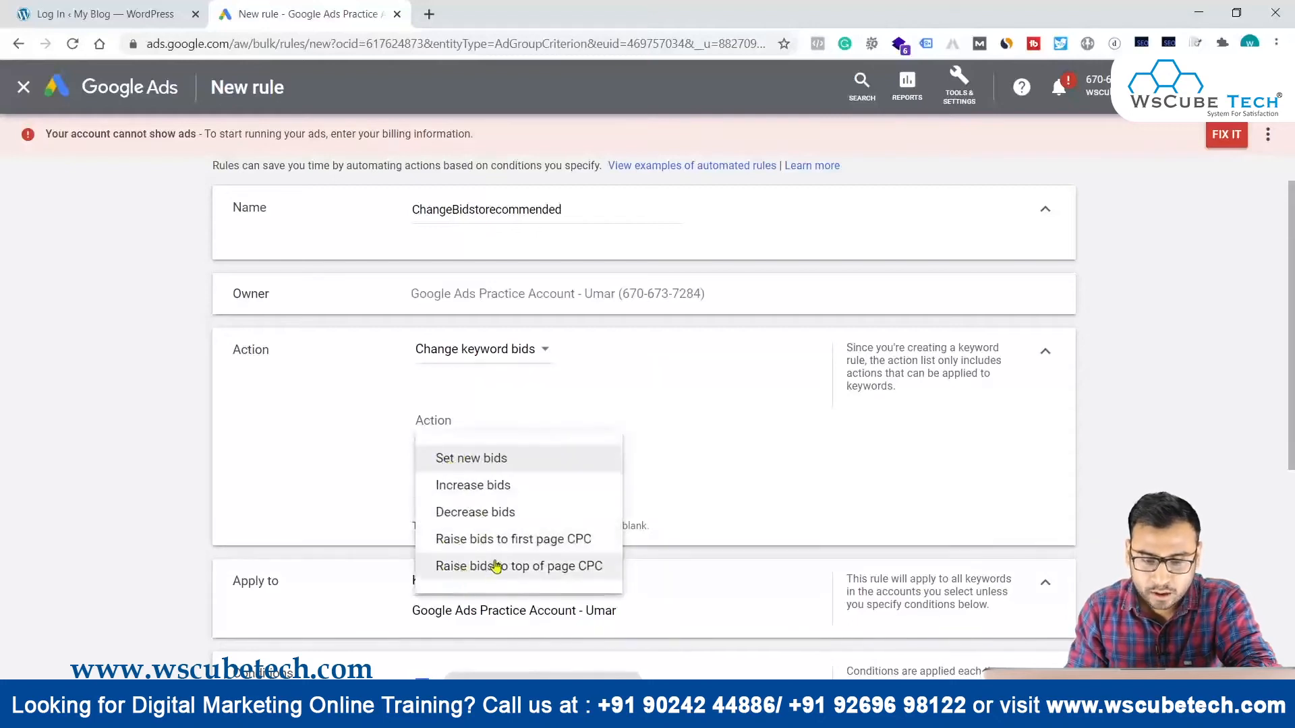
{"action": "left_click", "coordinate": [500, 540]}
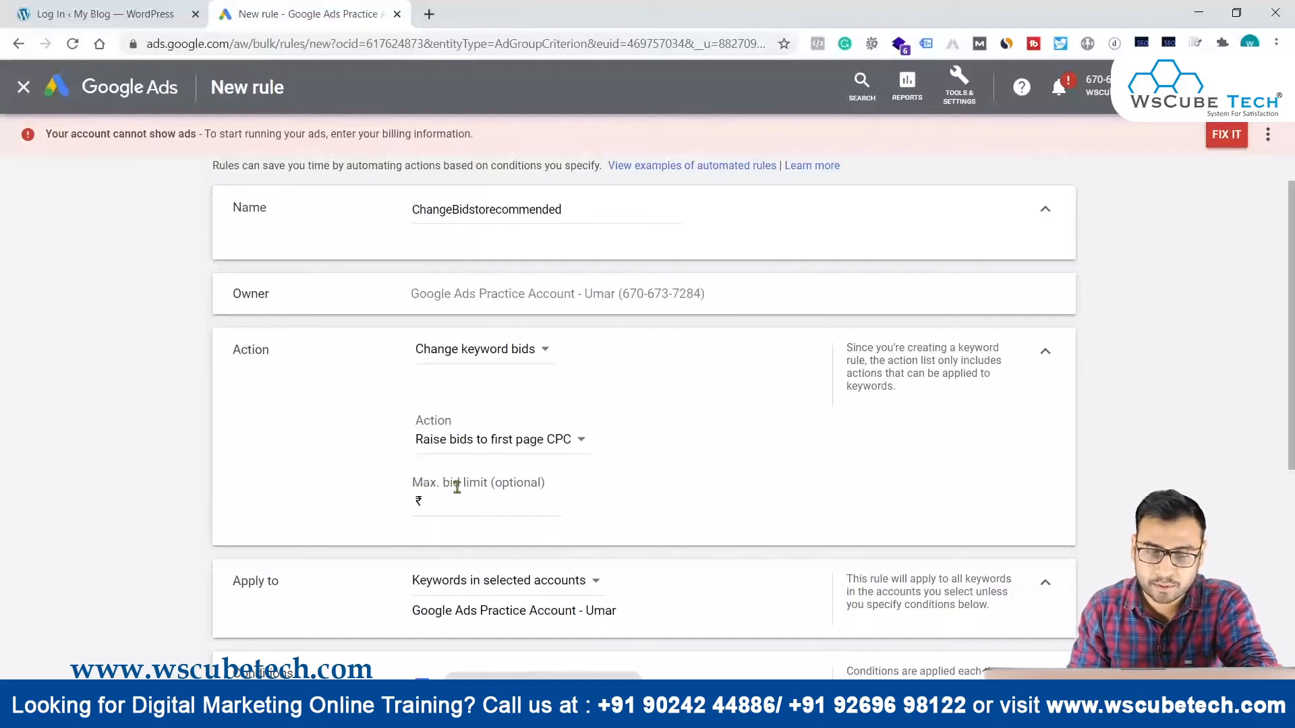
{"action": "left_click", "coordinate": [497, 503]}
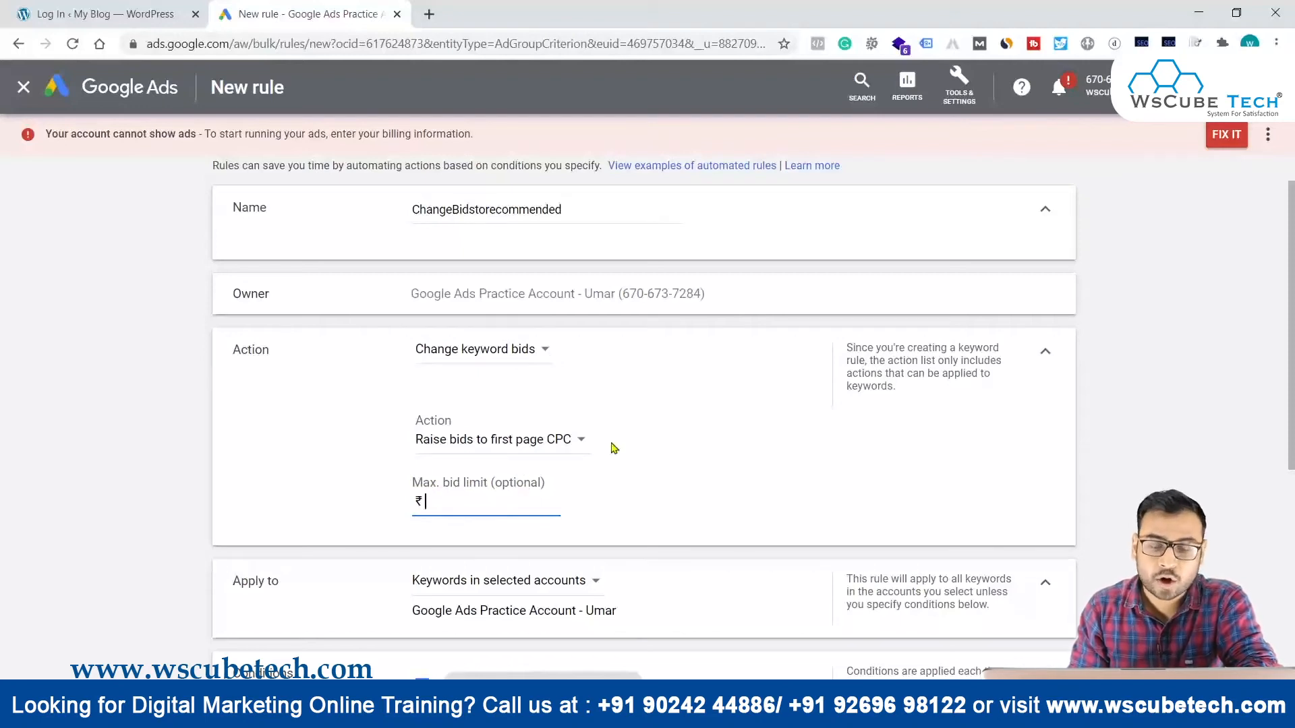
{"action": "scroll", "coordinate": [614, 449], "scroll_direction": "down", "scroll_amount": 2}
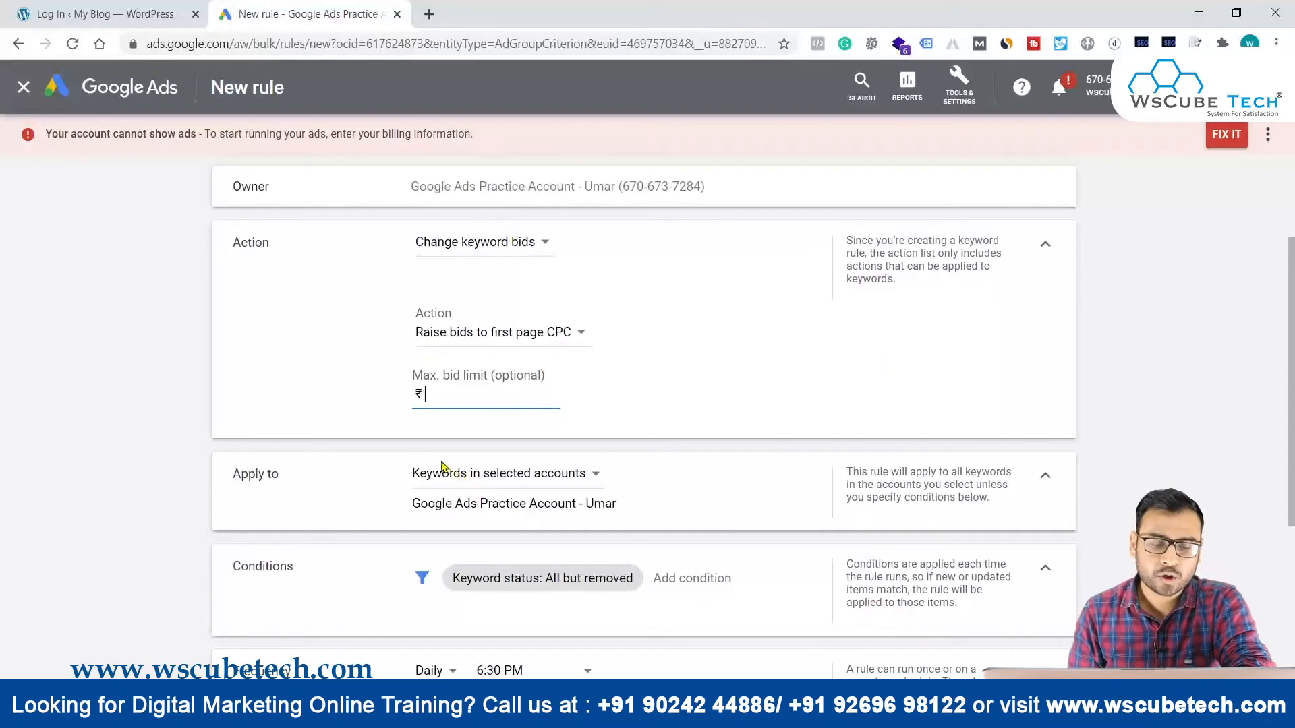
Review the remaining settings of the change-bids rule, cancel it without saving, and open the list of rule types for a new rule
{"action": "scroll", "coordinate": [442, 465], "scroll_direction": "down", "scroll_amount": 3}
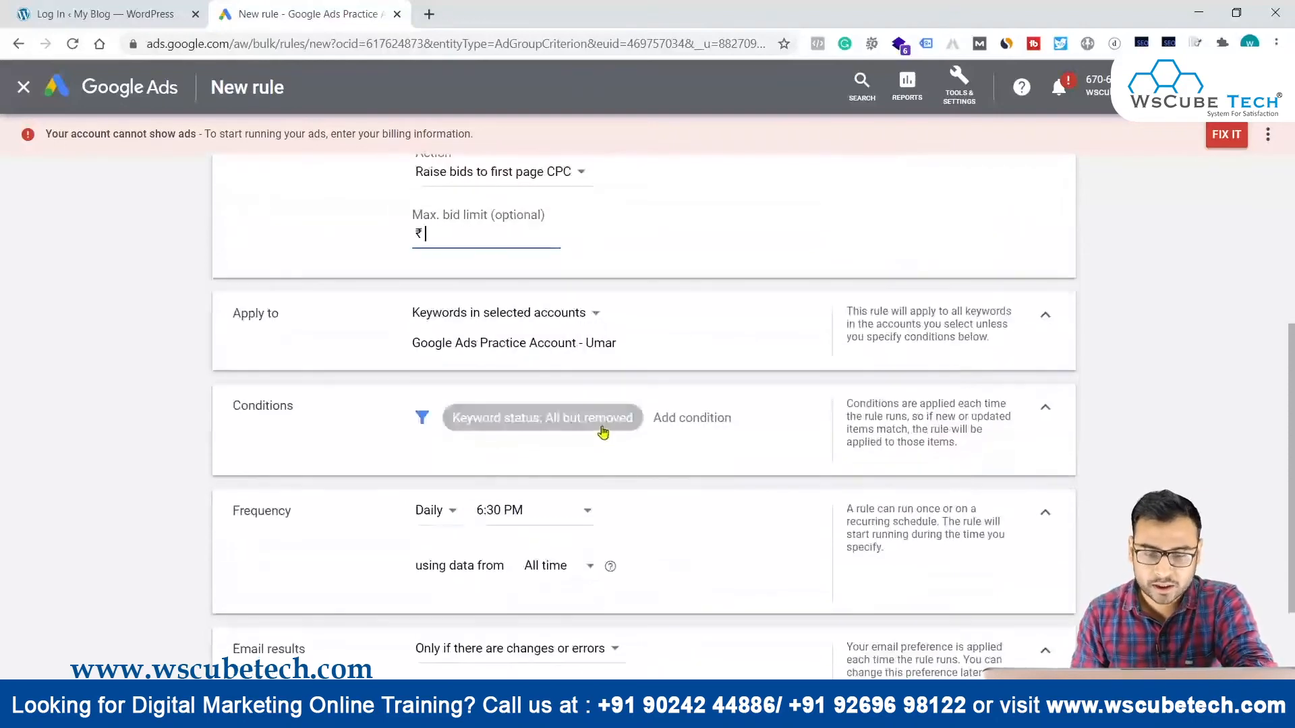
{"action": "scroll", "coordinate": [601, 526], "scroll_direction": "down", "scroll_amount": 2}
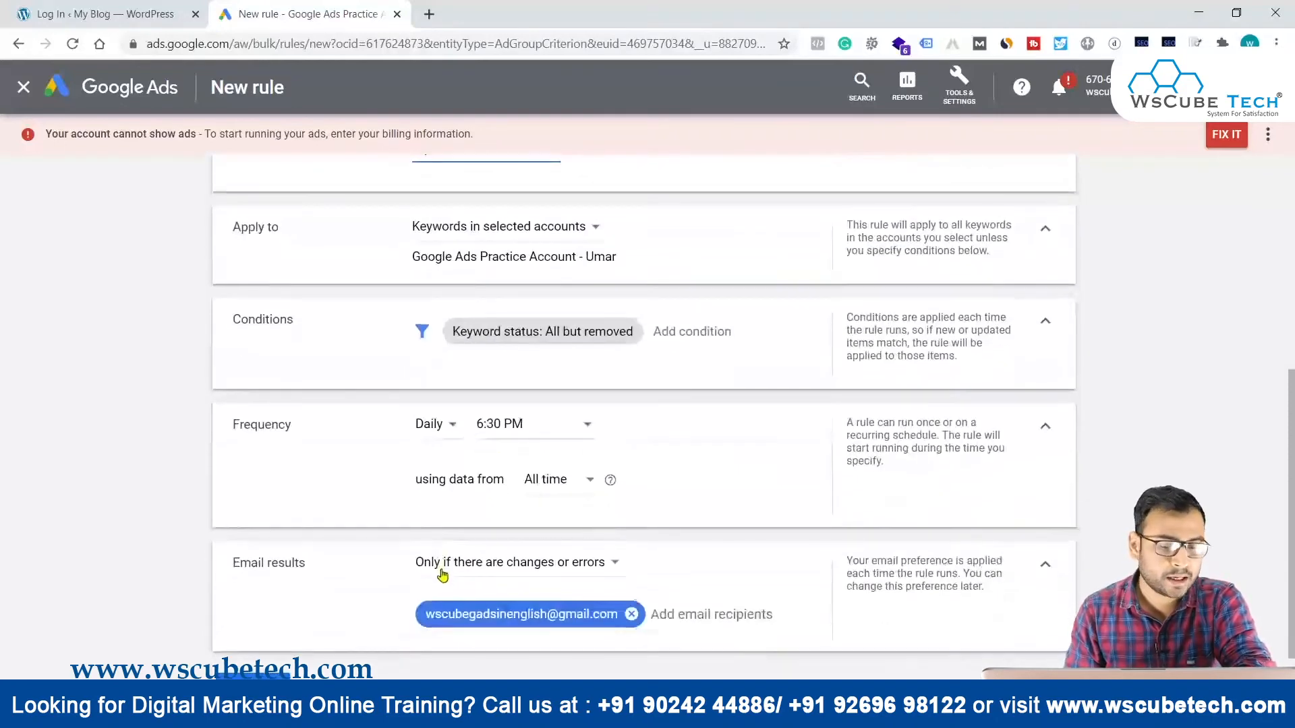
{"action": "scroll", "coordinate": [601, 249], "scroll_direction": "up", "scroll_amount": 7}
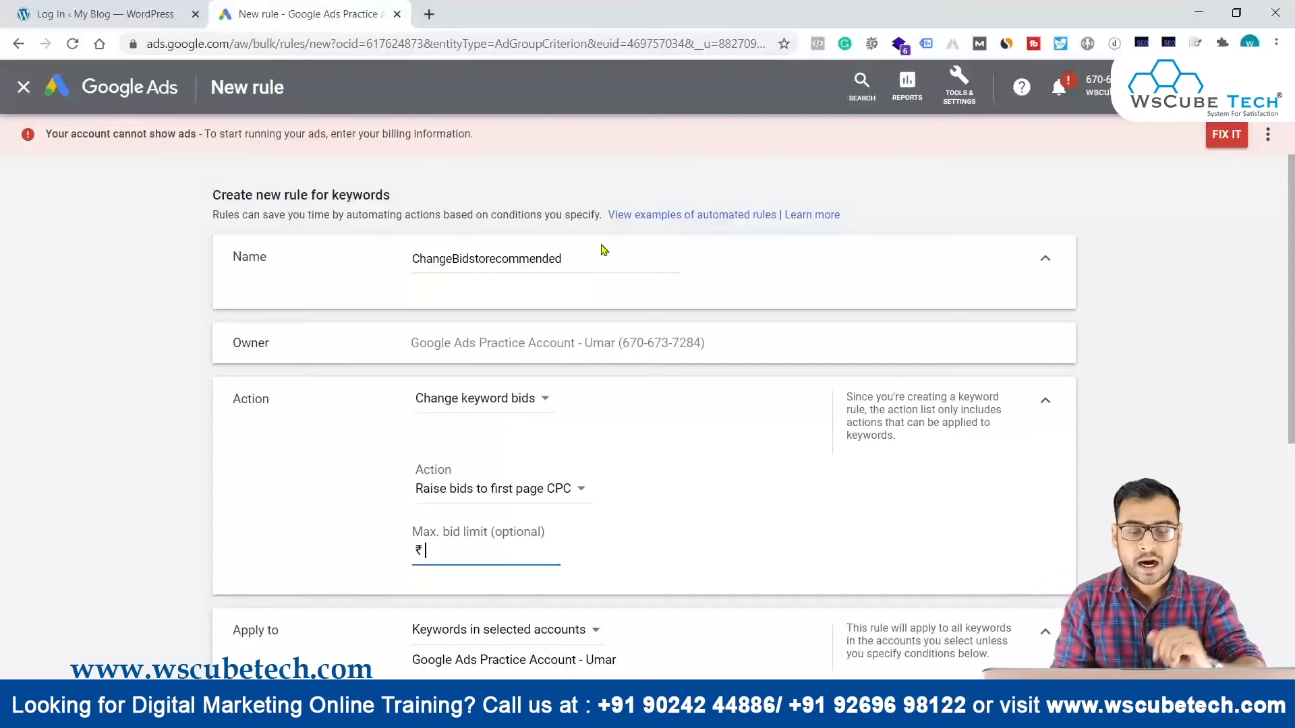
{"action": "scroll", "coordinate": [414, 600], "scroll_direction": "down", "scroll_amount": 7}
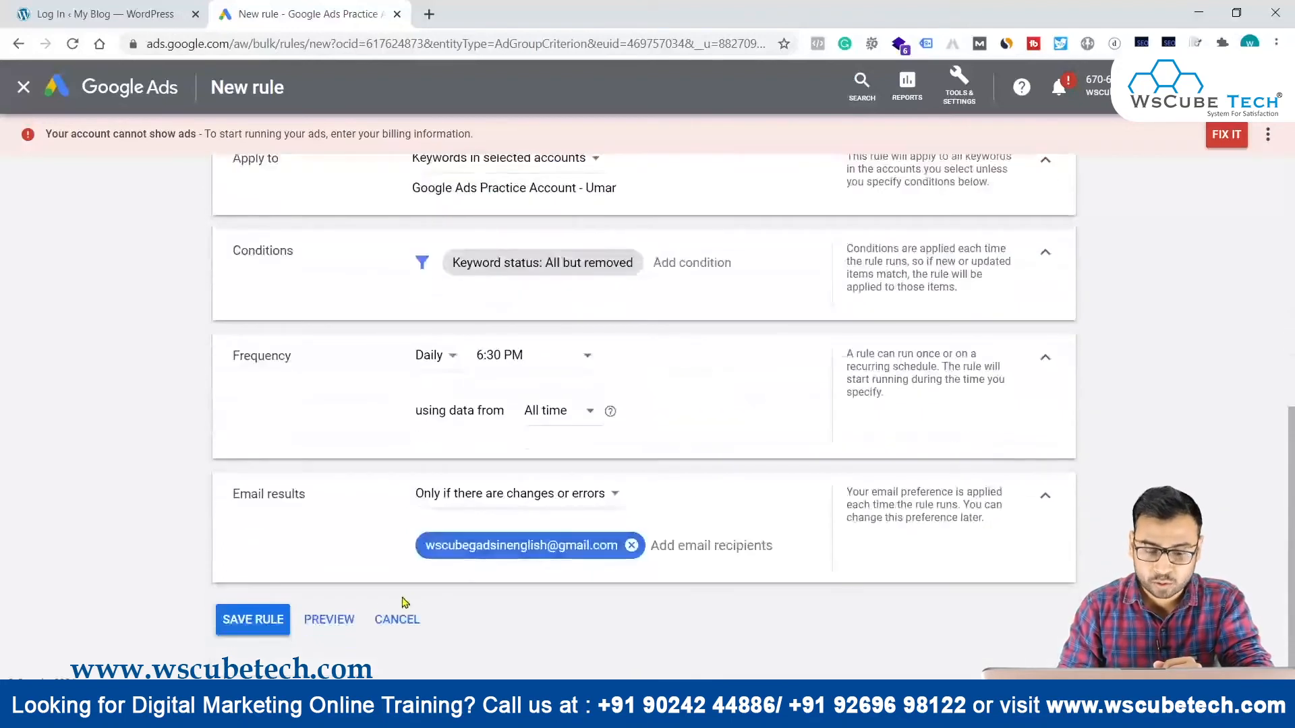
{"action": "left_click", "coordinate": [378, 619]}
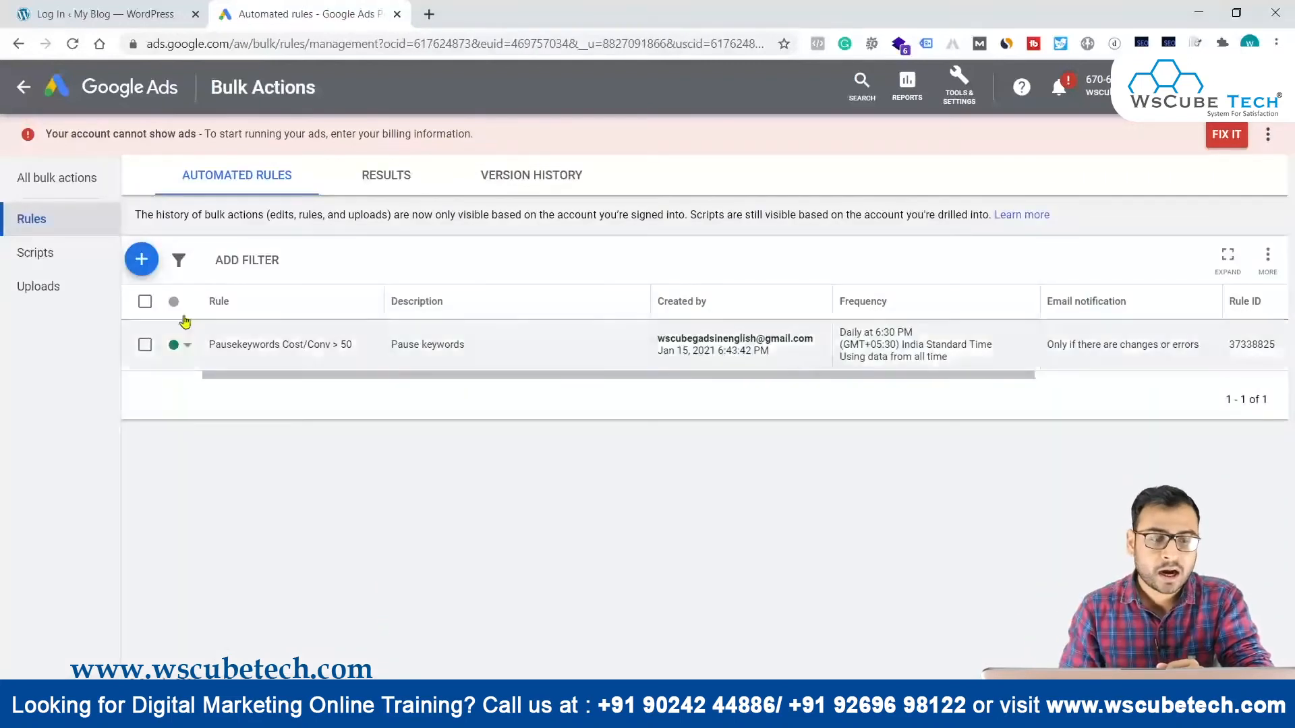
{"action": "left_click", "coordinate": [142, 259]}
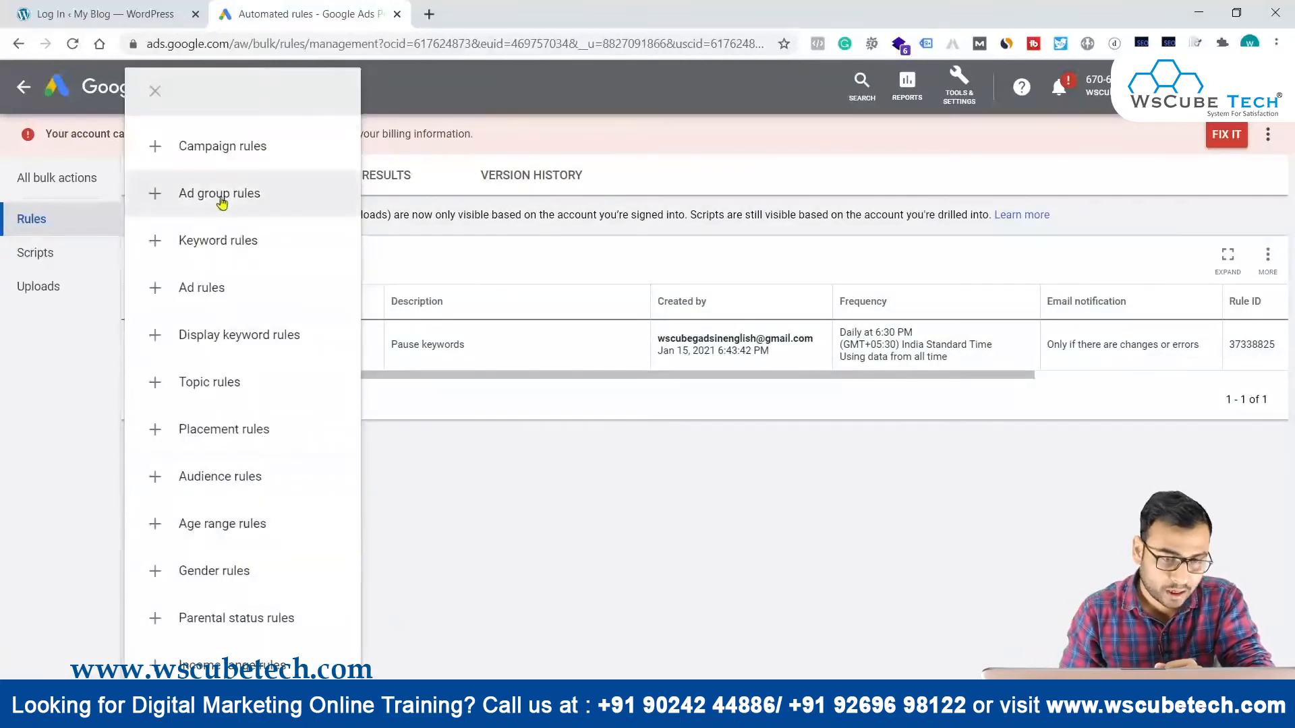
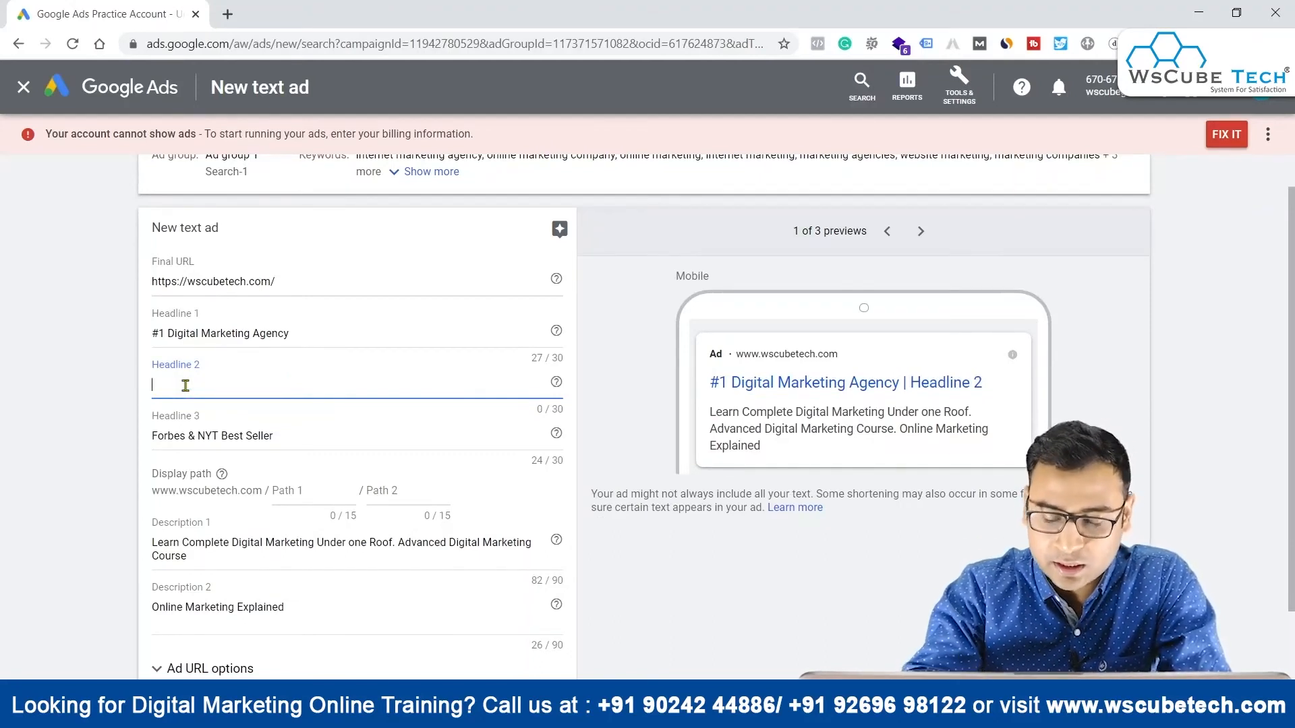
Insert an IF function into Headline 2 of the new text ad
{"action": "type", "text": "{"}
{"action": "key", "text": "BackSpace"}
{"action": "type", "text": "{"}
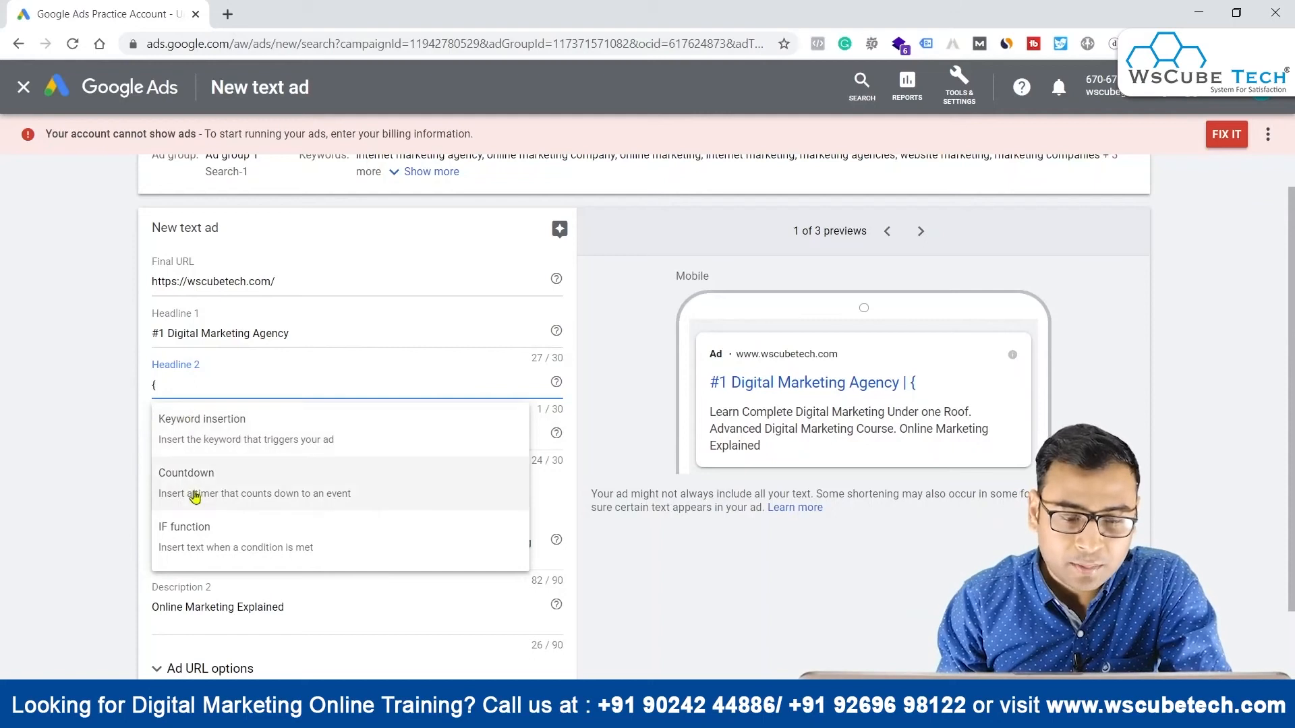
{"action": "left_click", "coordinate": [211, 536]}
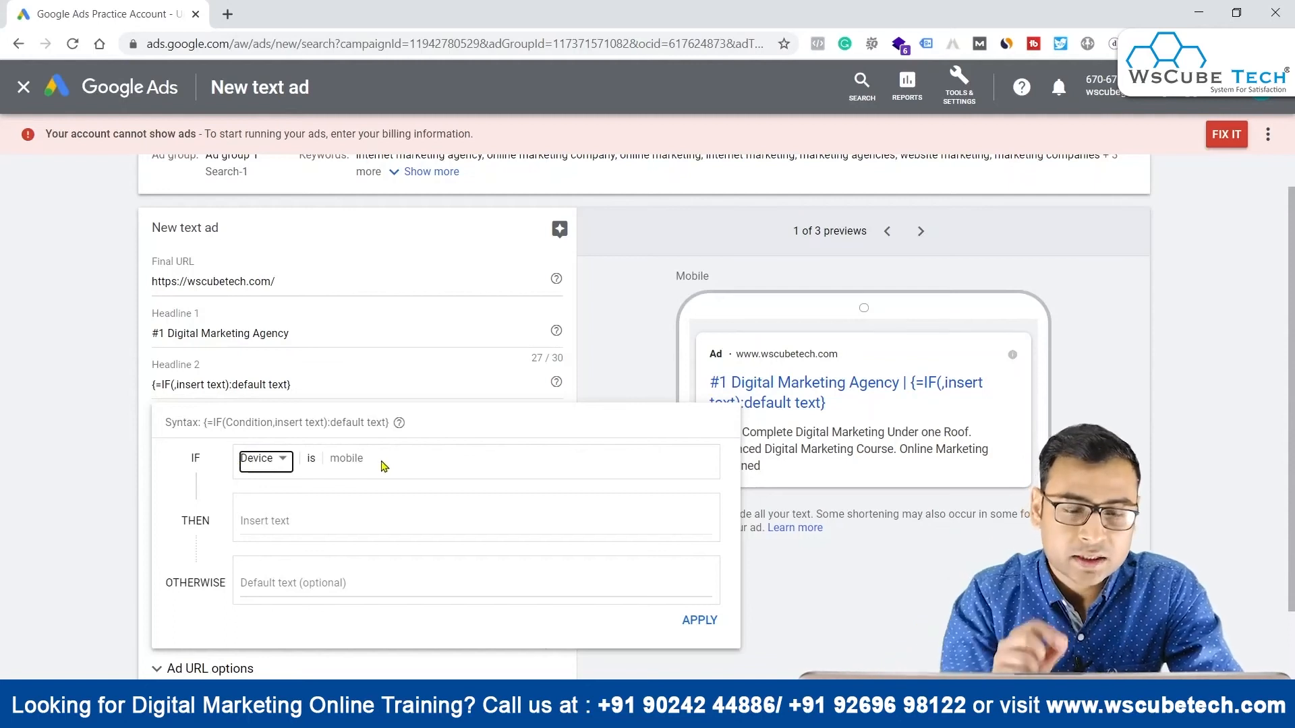
Try IF function texts for mobile devices: "50% off on Mobile apps" as insert text and "offer Available" as default, closing without applying
{"action": "left_click", "coordinate": [299, 518]}
{"action": "type", "text": "50% of"}
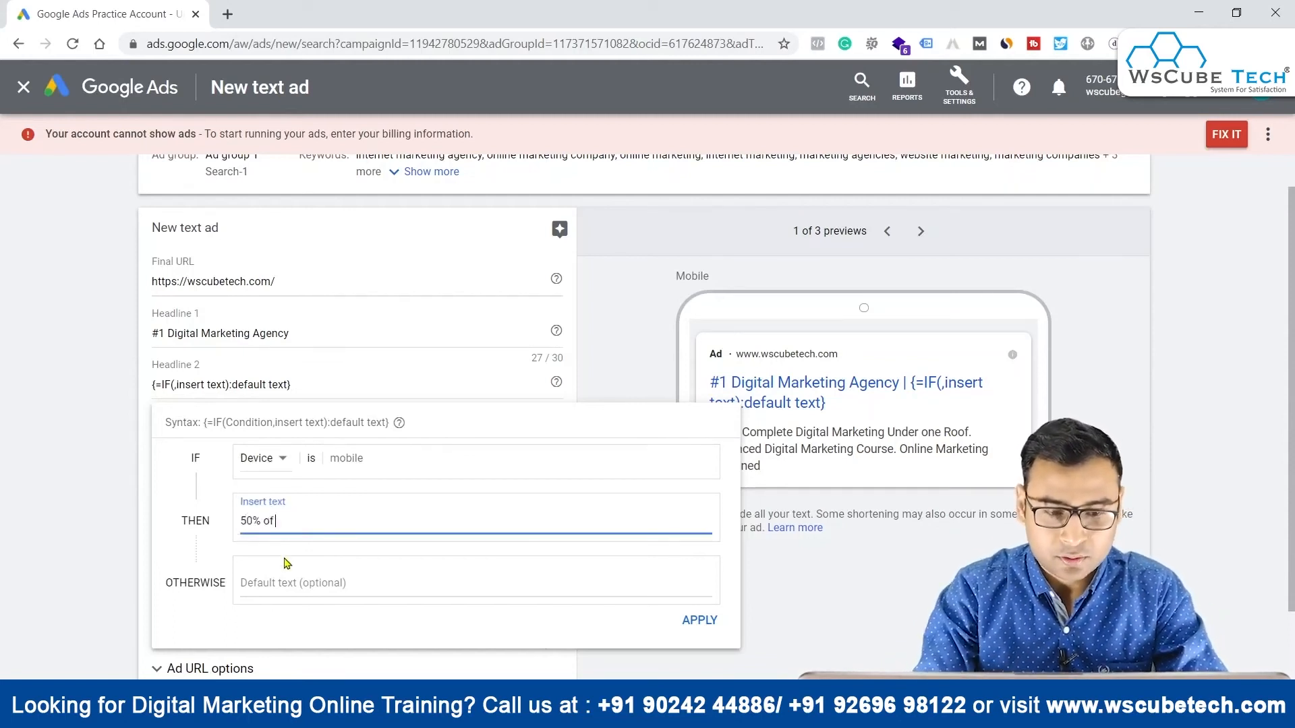
{"action": "type", "text": " on Mobiles"}
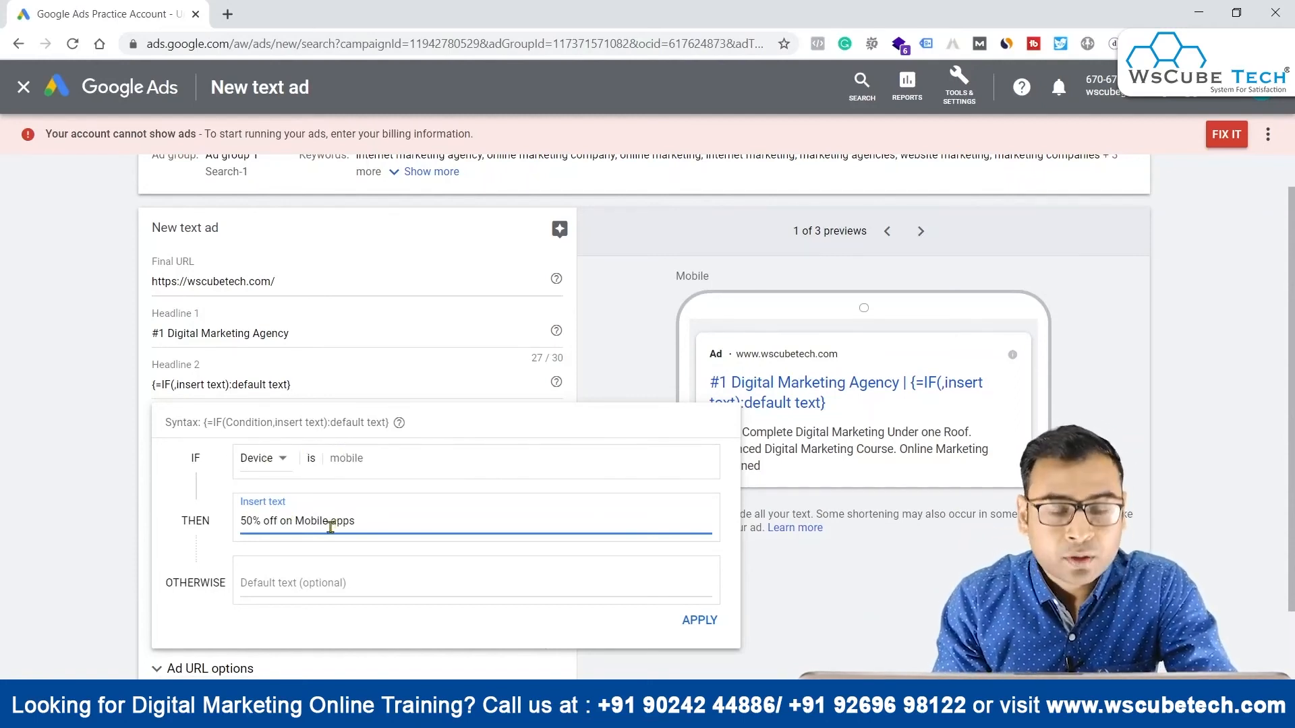
{"action": "left_click", "coordinate": [301, 578]}
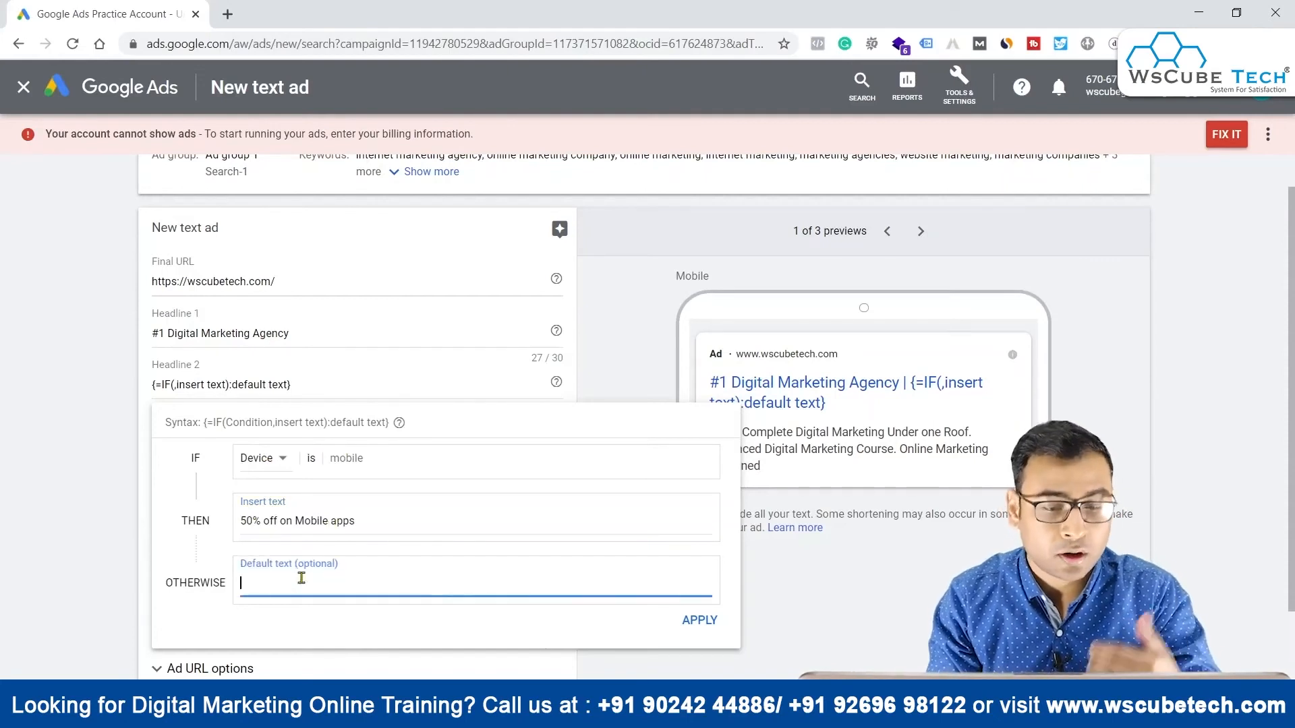
{"action": "type", "text": "offer Available"}
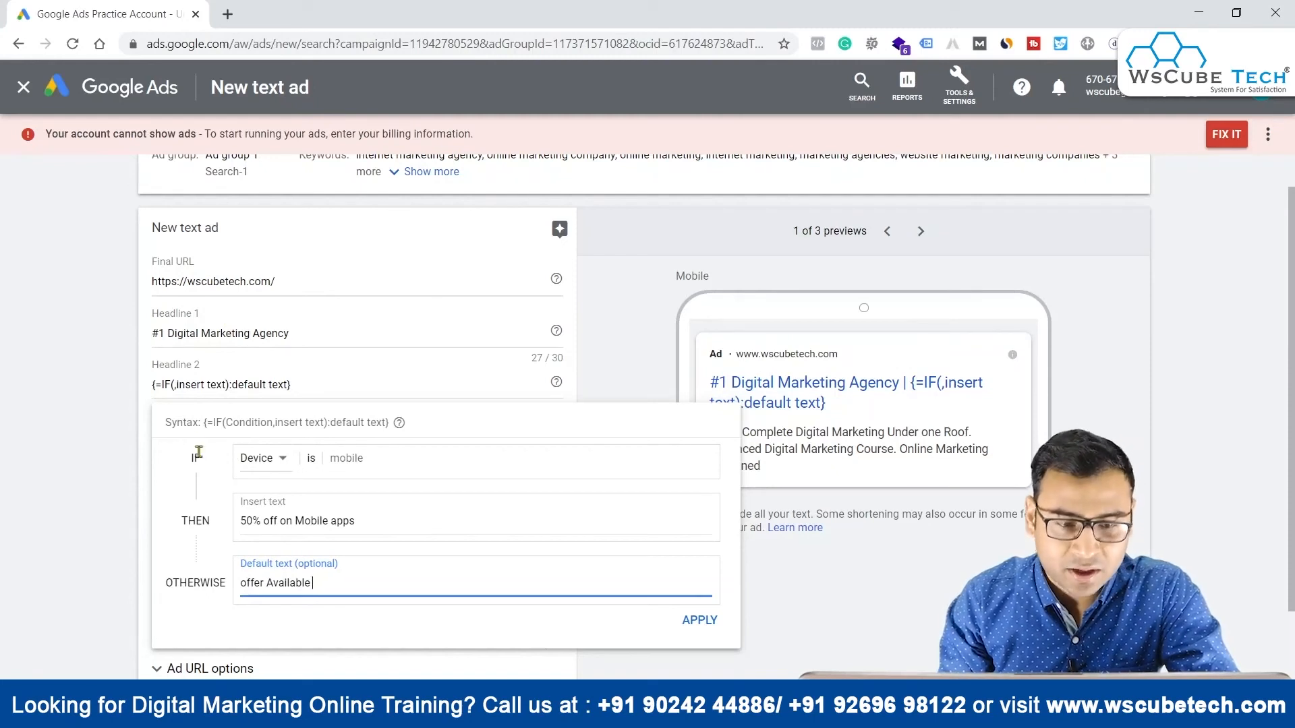
{"action": "left_click", "coordinate": [211, 371]}
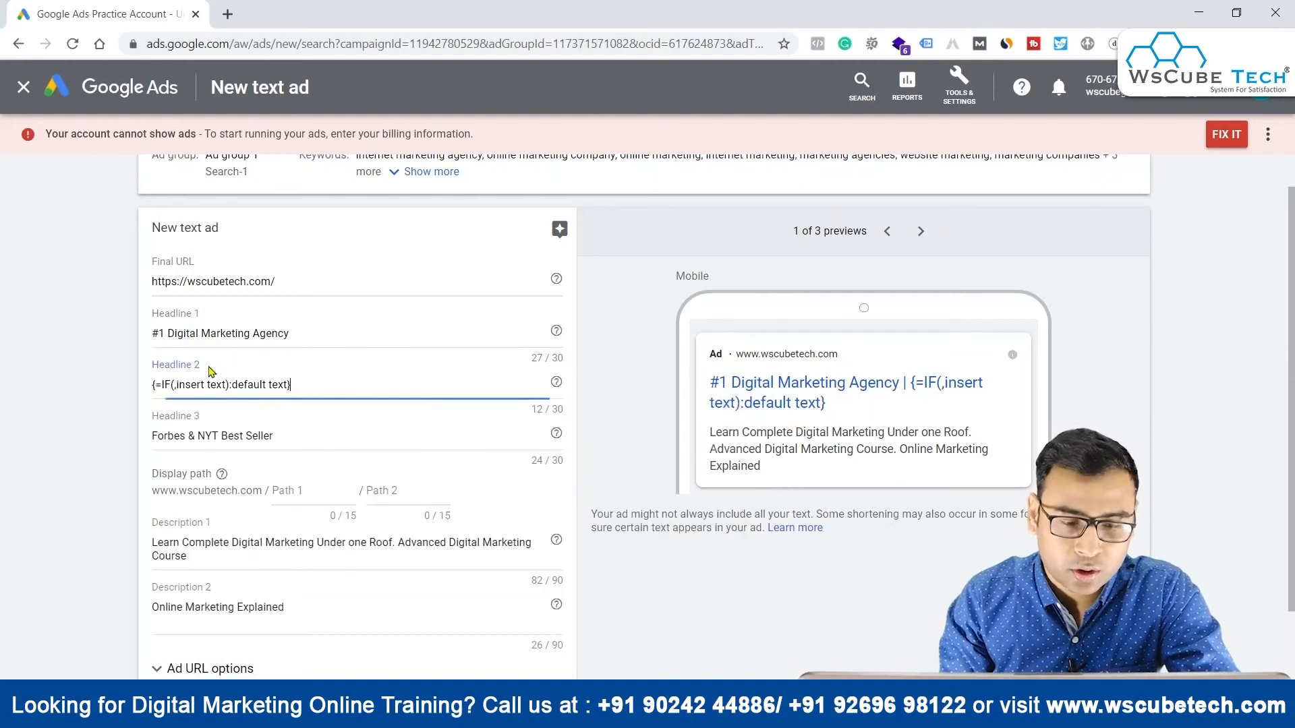
Reopen Headline 2's IF function, try Audience as its condition, and close the settings without applying
{"action": "left_click", "coordinate": [248, 385]}
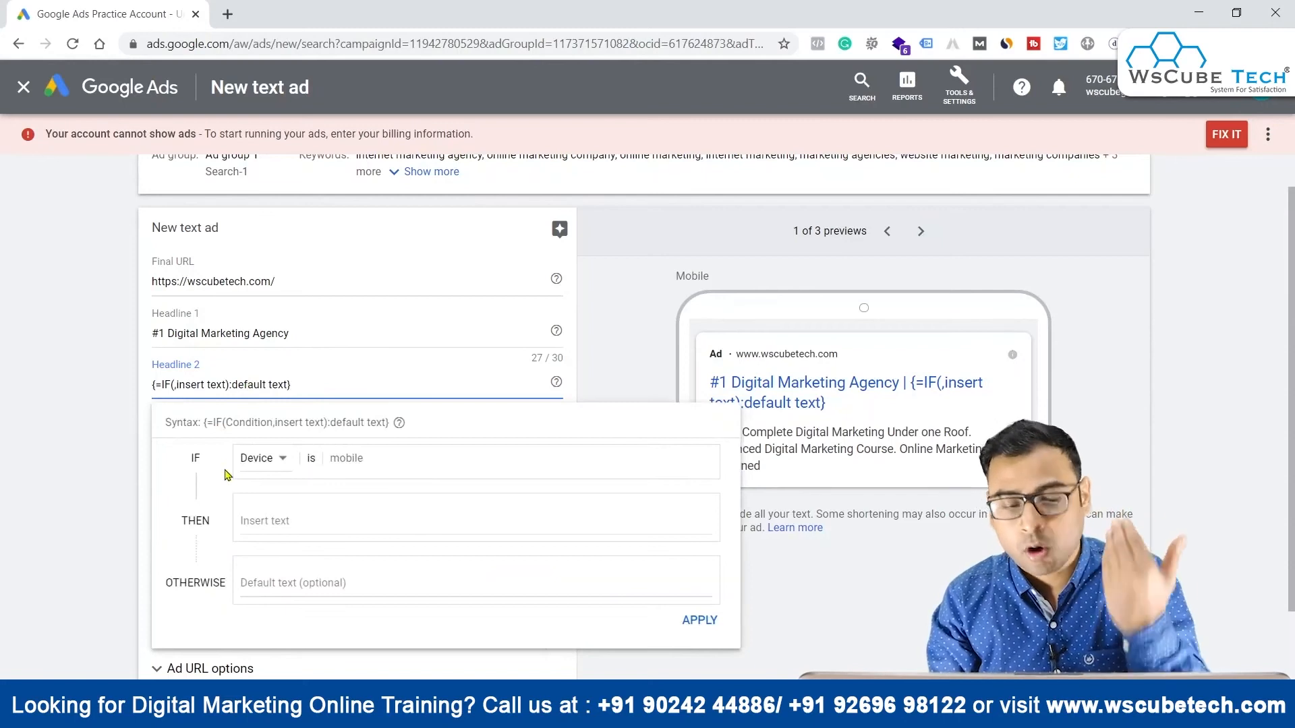
{"action": "left_click", "coordinate": [262, 469]}
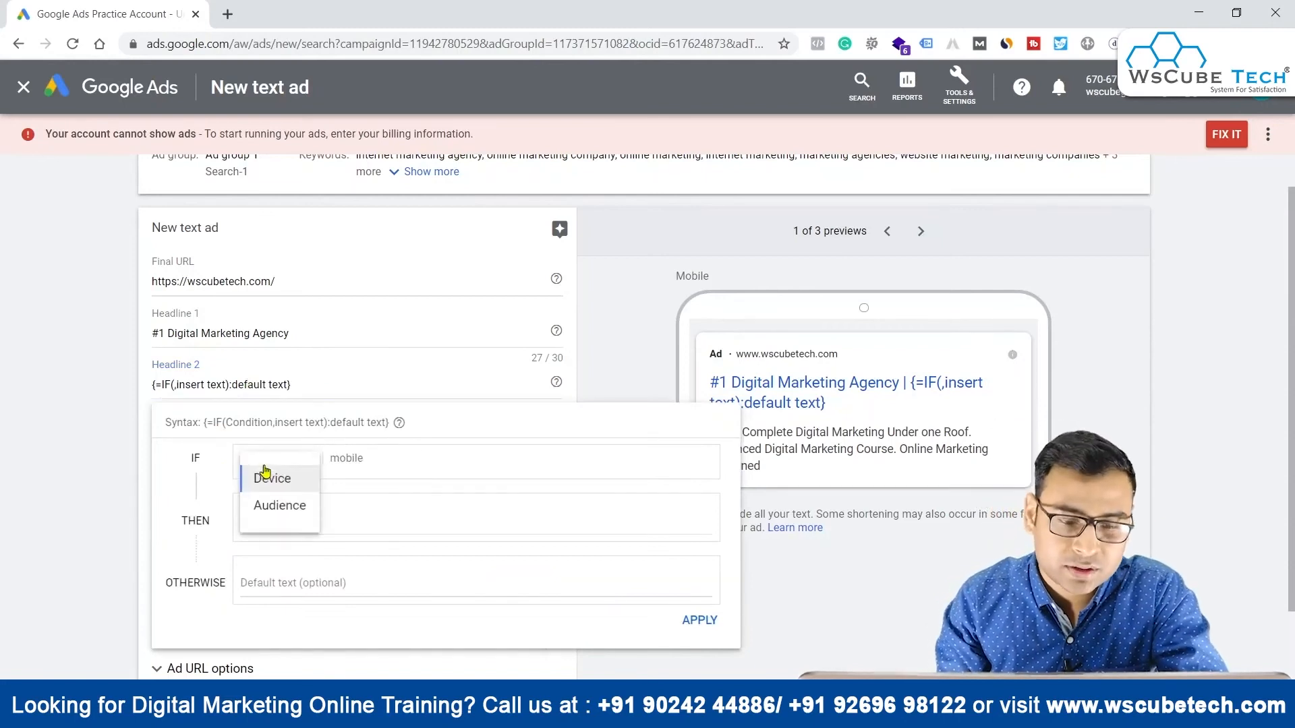
{"action": "left_click", "coordinate": [278, 508]}
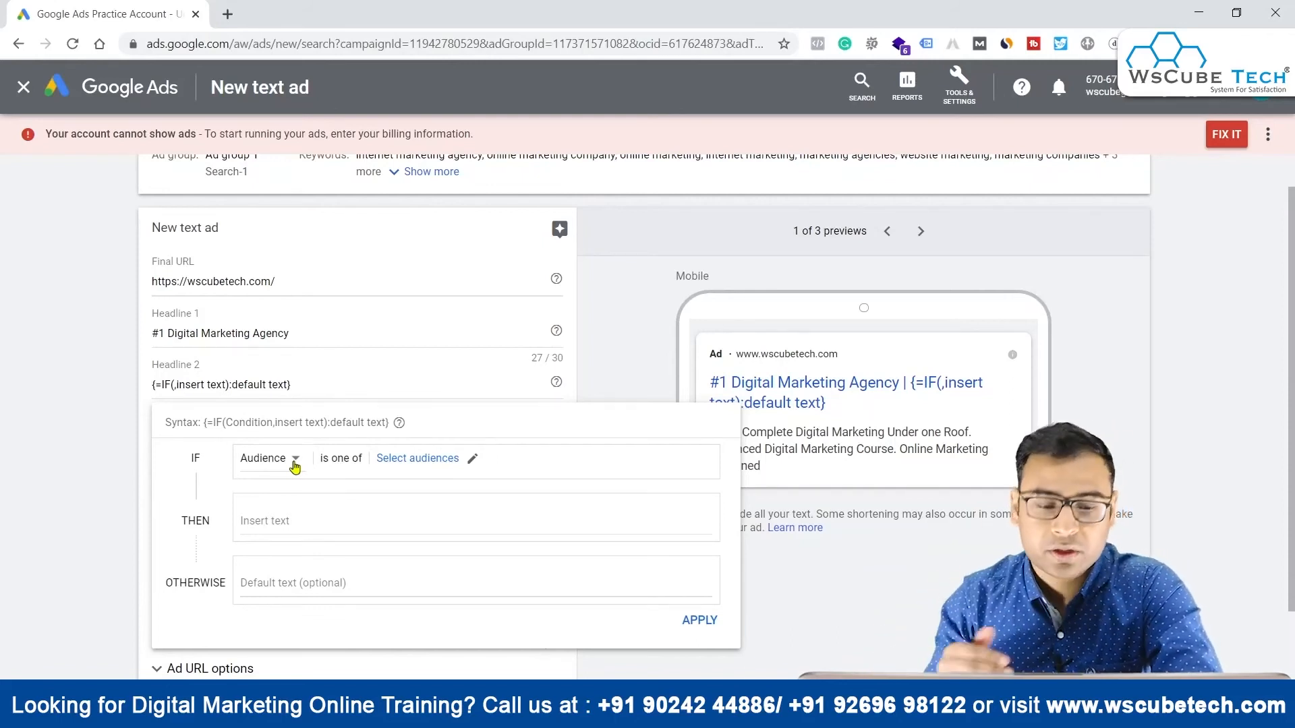
{"action": "left_click", "coordinate": [796, 585]}
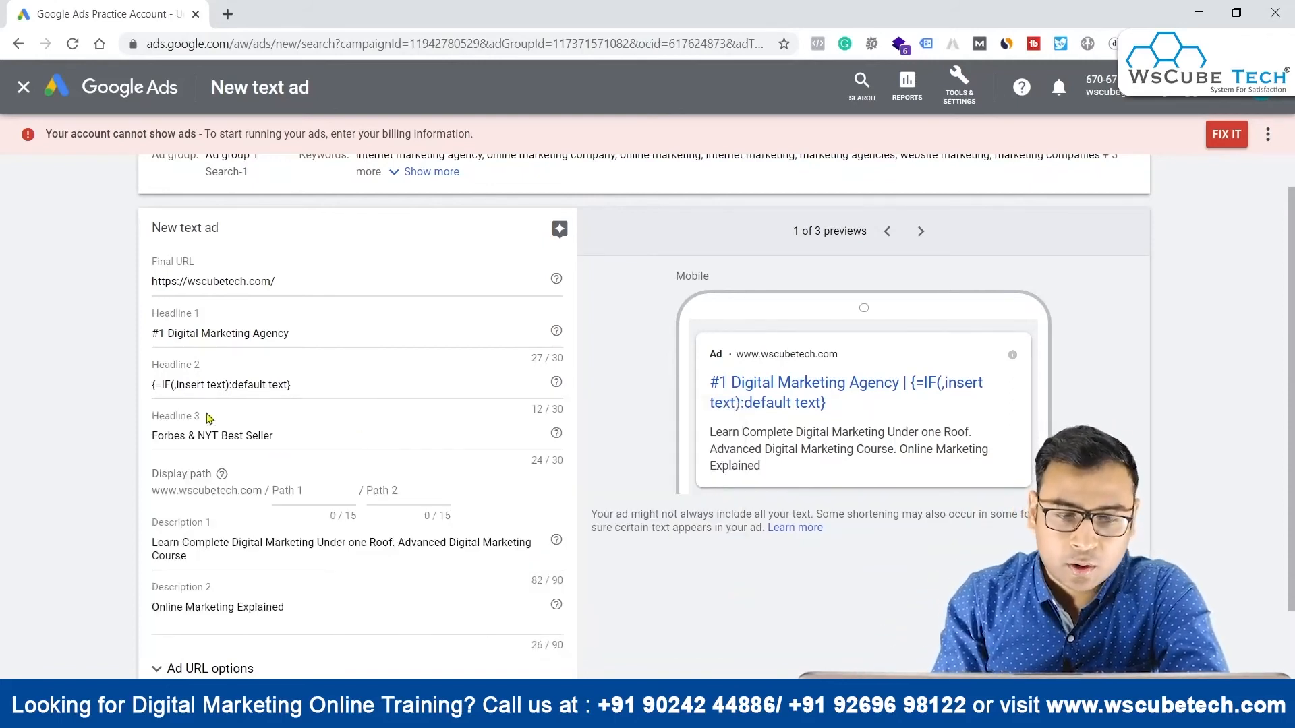
Replace the text of Headline 3 with a Countdown function, closing its settings without applying any values
{"action": "left_click", "coordinate": [226, 432]}
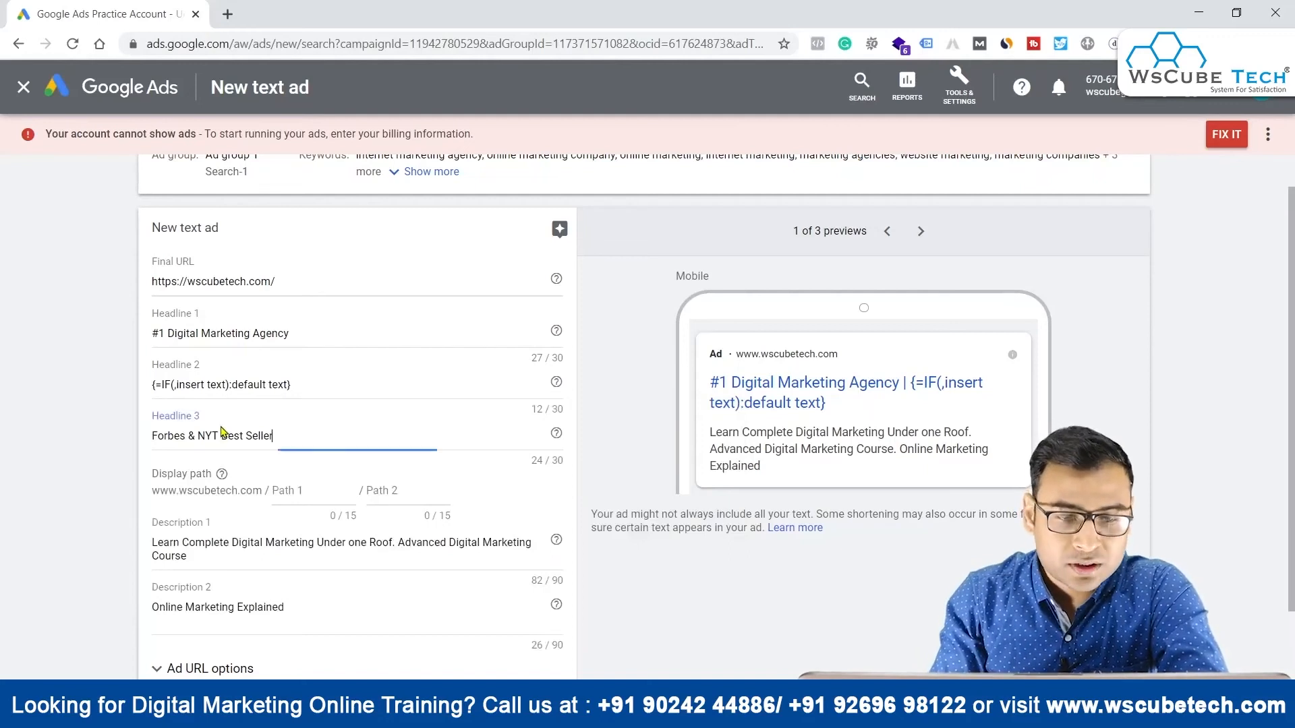
{"action": "left_click_drag", "start_coordinate": [300, 430], "coordinate": [121, 447]}
{"action": "key", "text": "BackSpace"}
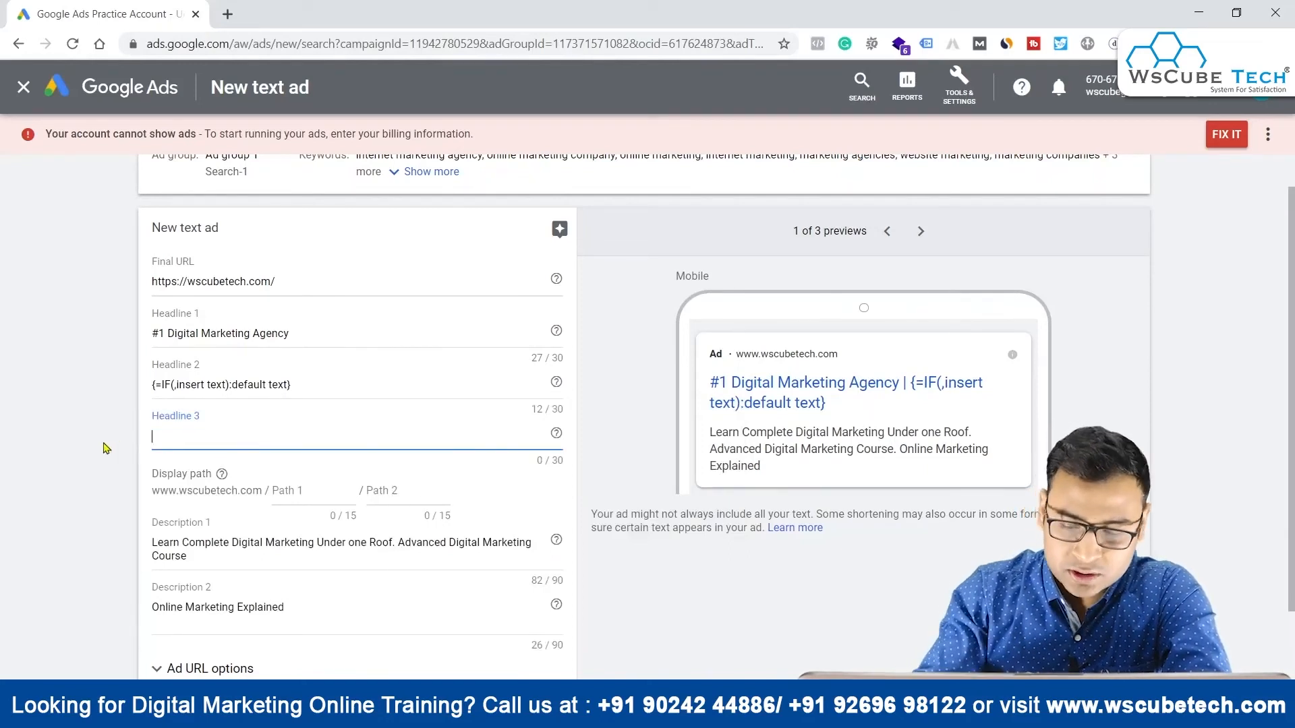
{"action": "type", "text": "{"}
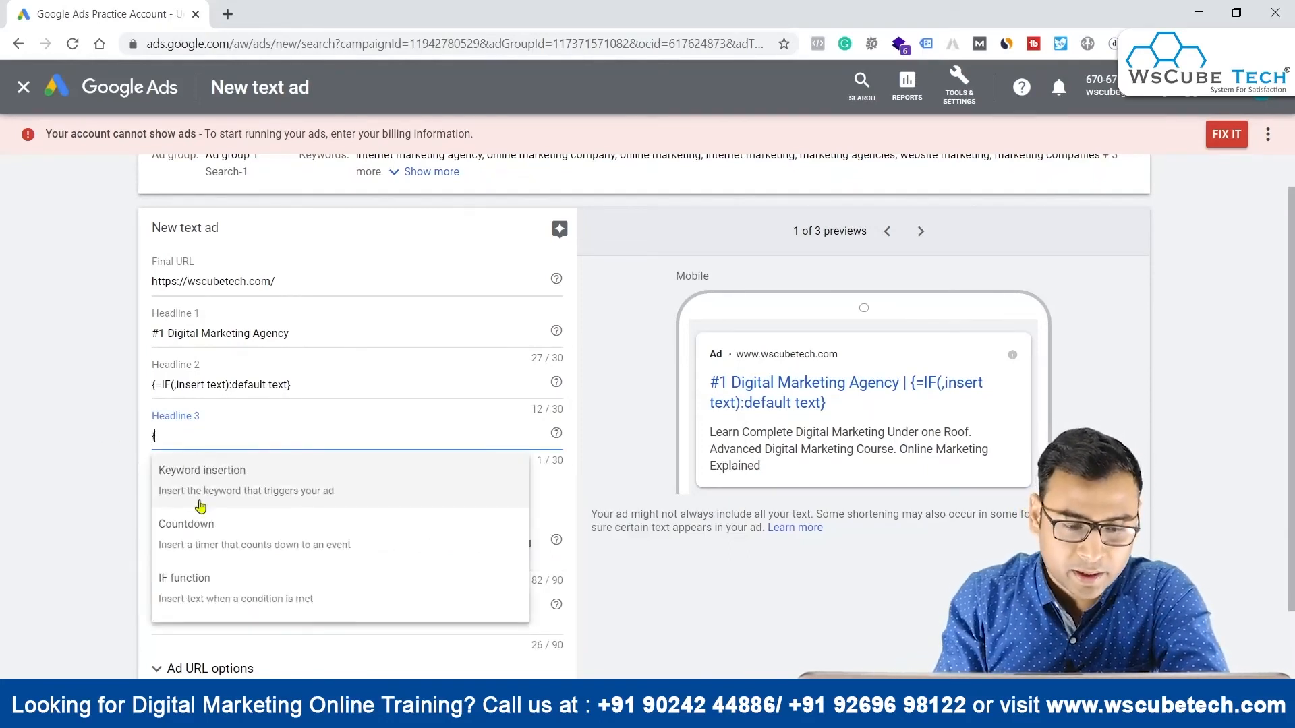
{"action": "left_click", "coordinate": [178, 548]}
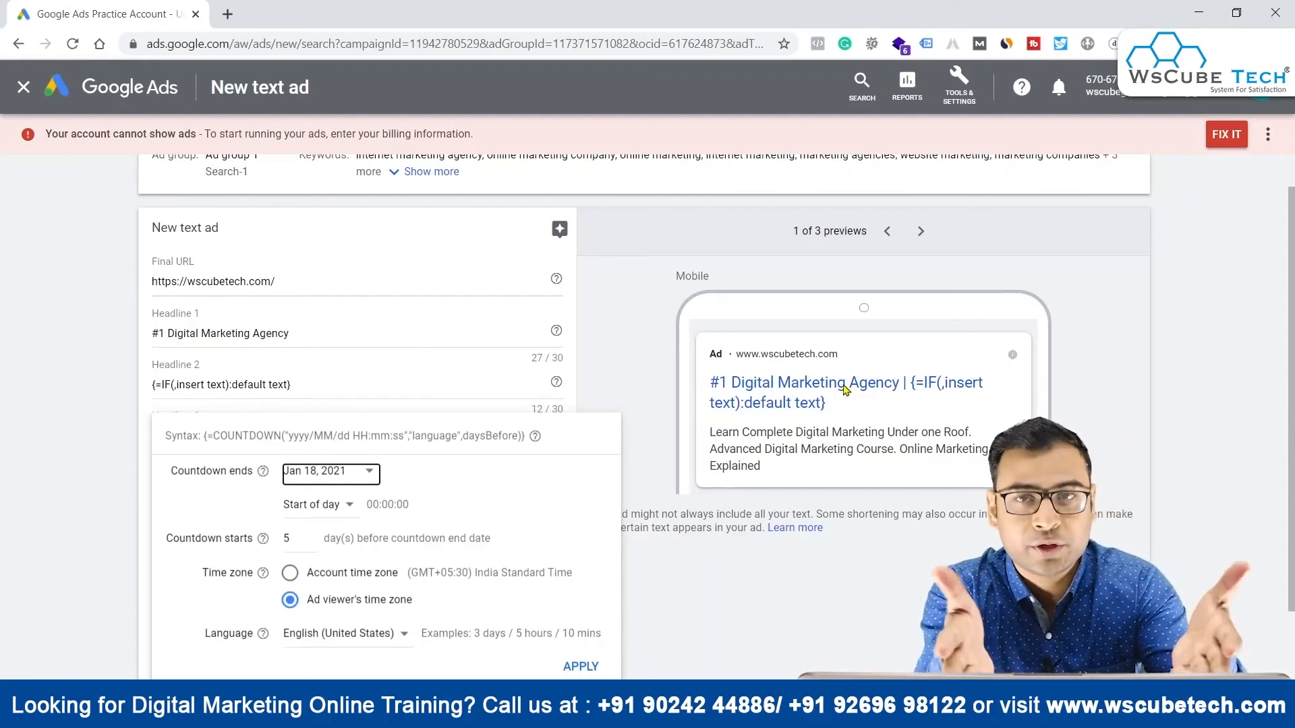
{"action": "left_click", "coordinate": [759, 593]}
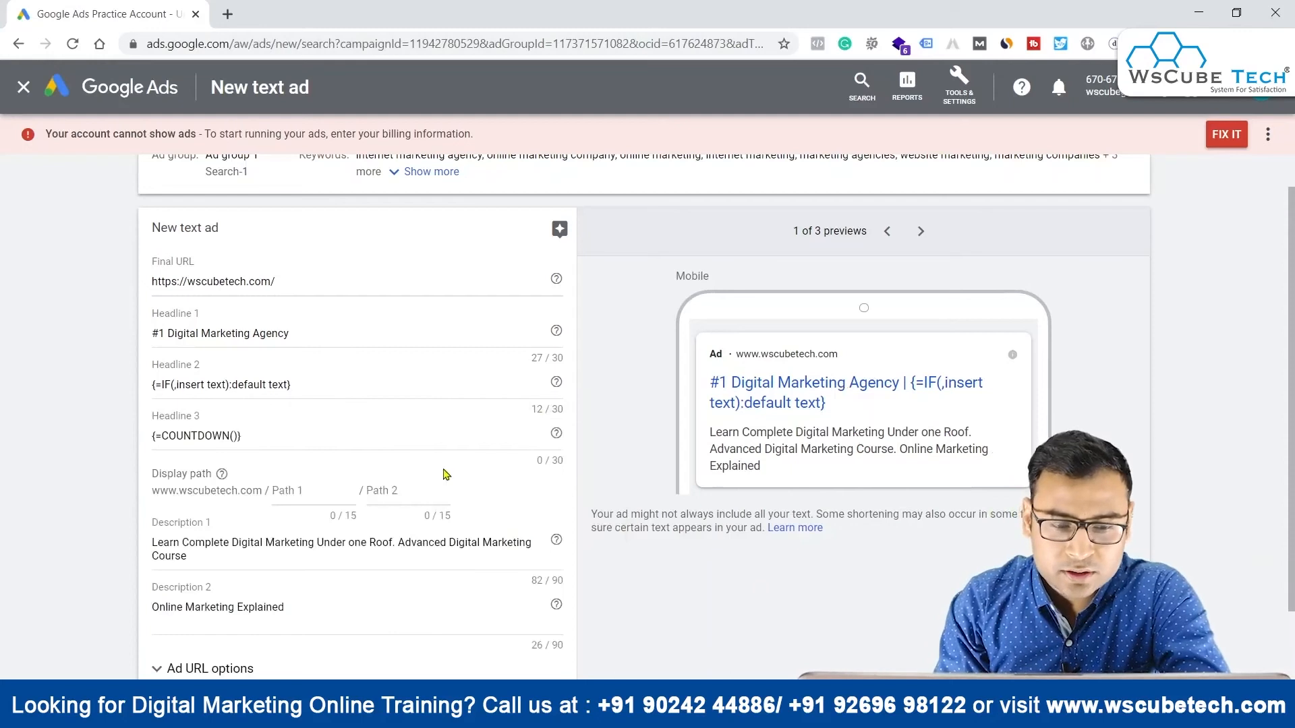
Clear the text of Headline 1 and insert a Countdown function in its place
{"action": "scroll", "coordinate": [375, 555], "scroll_direction": "down", "scroll_amount": 1}
{"action": "left_click", "coordinate": [193, 372]}
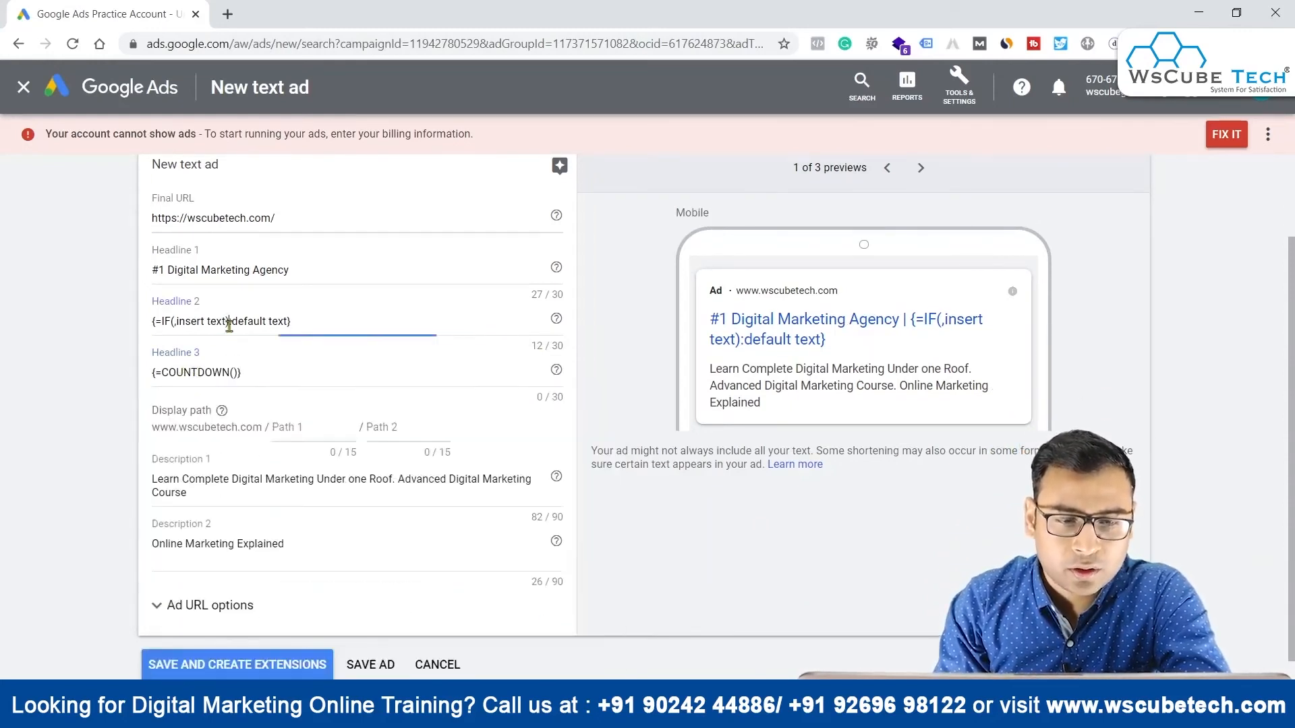
{"action": "left_click", "coordinate": [223, 282]}
{"action": "left_click_drag", "start_coordinate": [288, 270], "coordinate": [81, 280]}
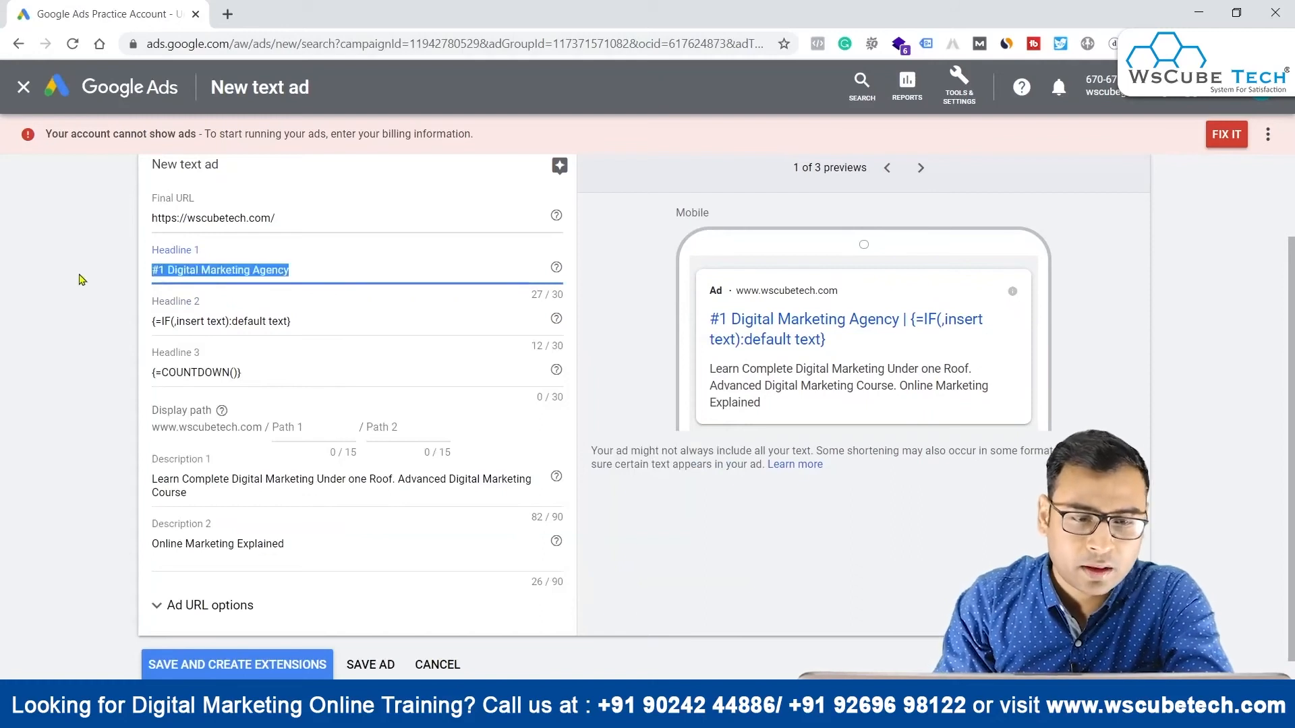
{"action": "key", "text": "BackSpace"}
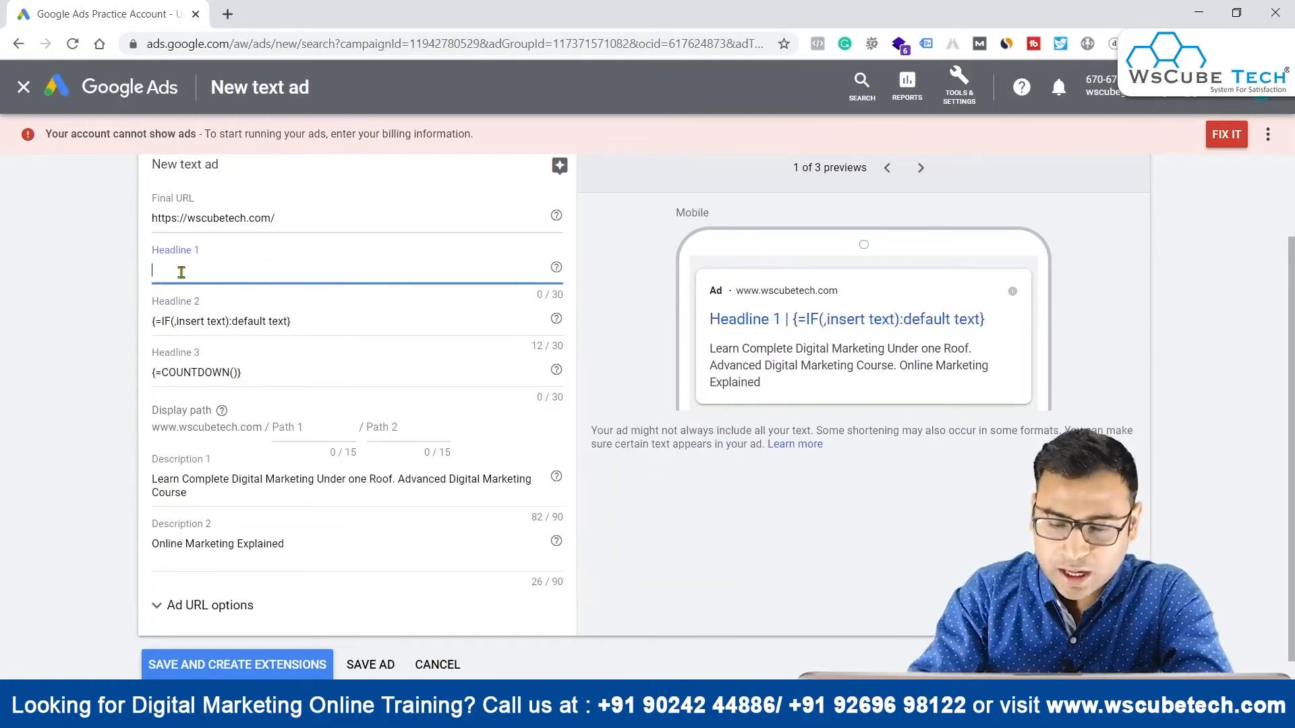
{"action": "type", "text": "{"}
{"action": "left_click", "coordinate": [195, 364]}
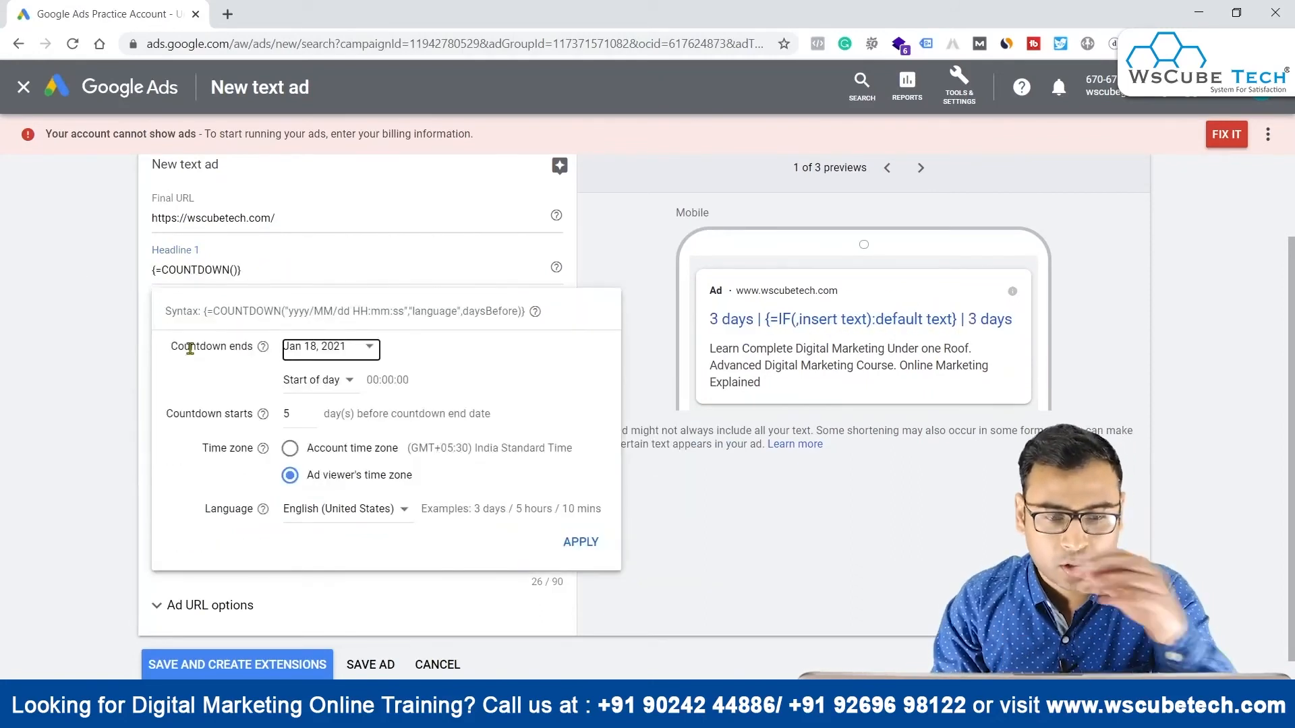
Set the Headline 1 countdown to end Jan 25, 2021, keep Start of day and 5 days before the end date, and apply it
{"action": "left_click", "coordinate": [311, 351]}
{"action": "left_click", "coordinate": [328, 563]}
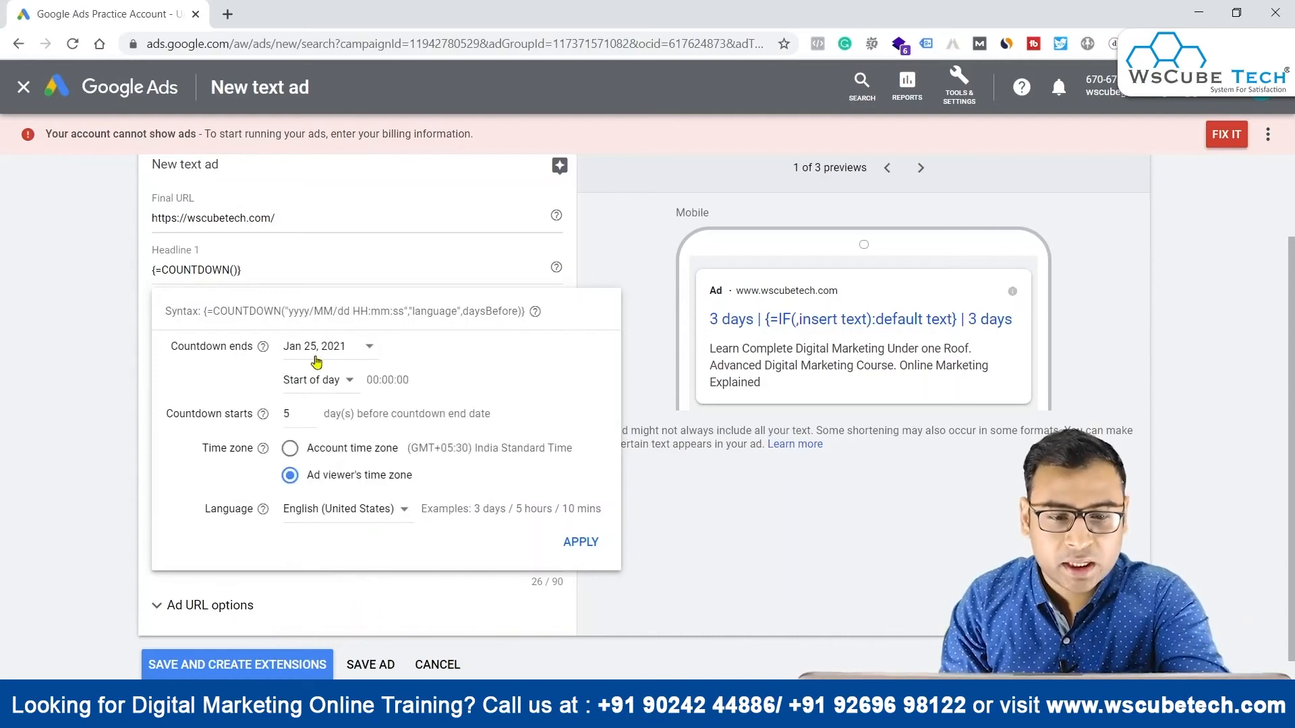
{"action": "left_click", "coordinate": [331, 382]}
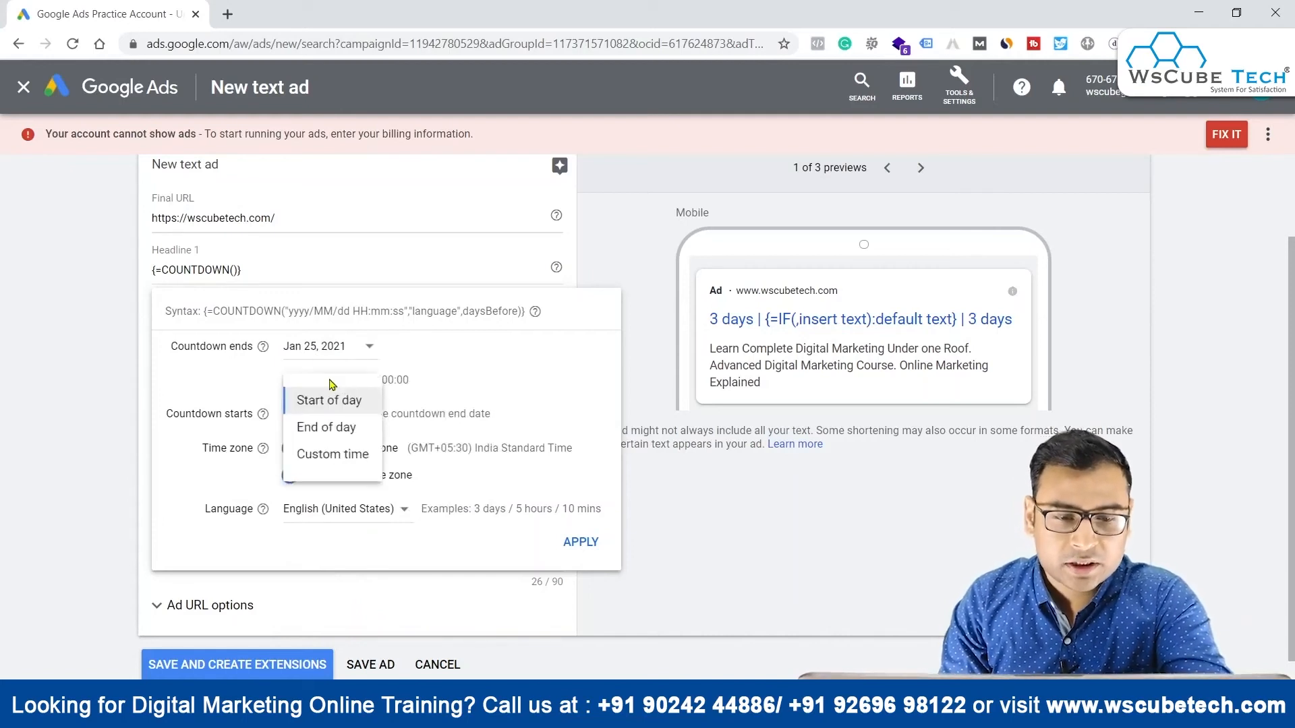
{"action": "left_click", "coordinate": [556, 381]}
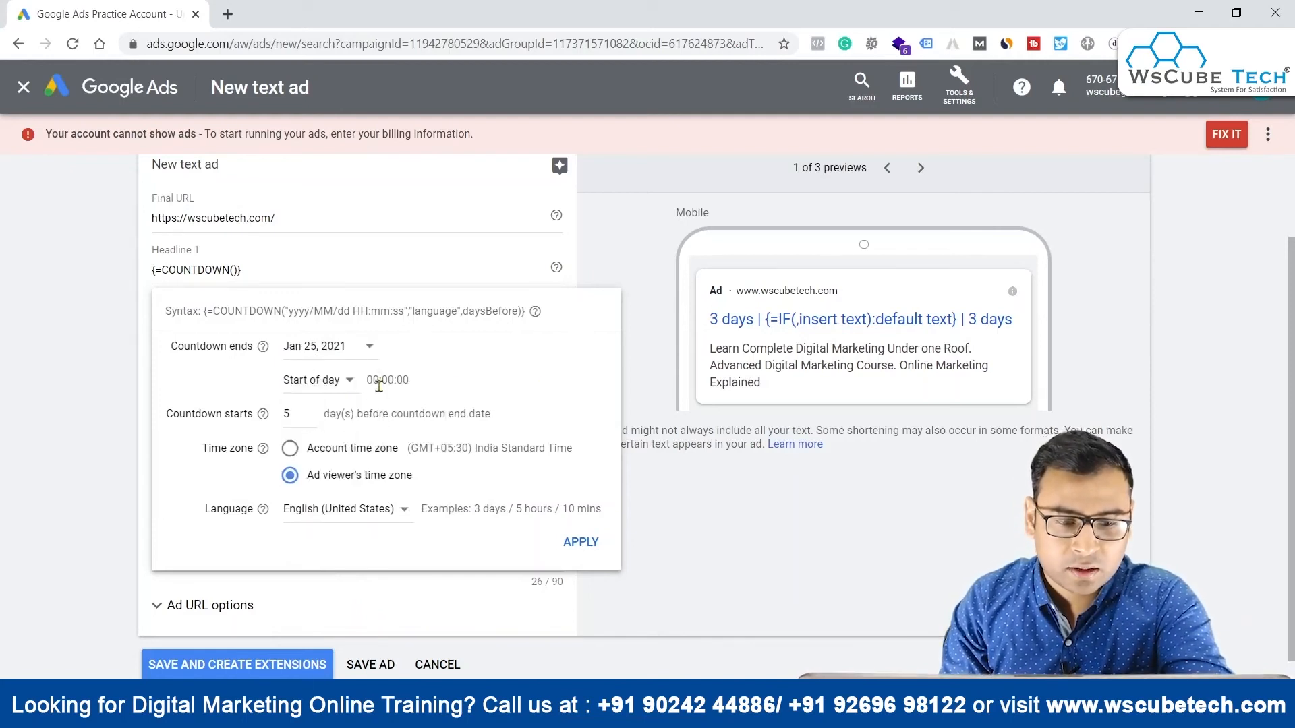
{"action": "left_click", "coordinate": [289, 413]}
{"action": "double_click", "coordinate": [289, 413]}
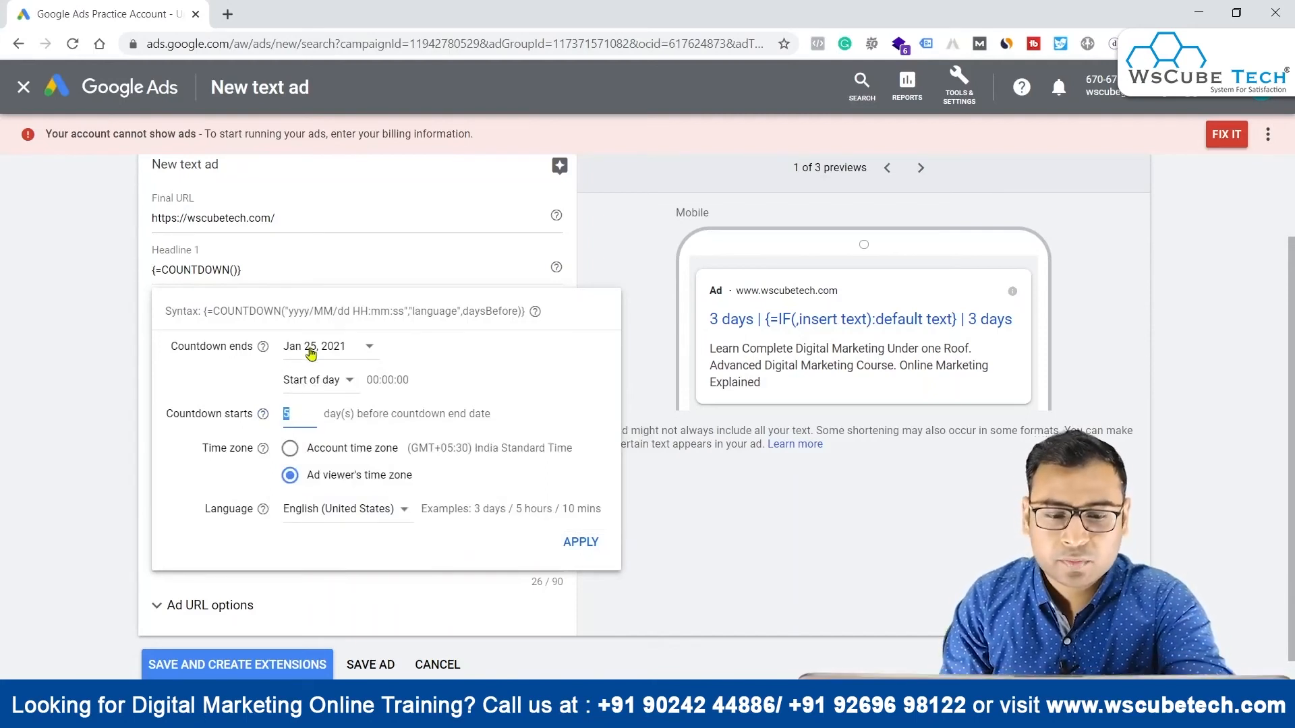
{"action": "left_click", "coordinate": [581, 544]}
Add the text "Offer Expires in" before the countdown function in Headline 1
{"action": "left_click", "coordinate": [223, 371]}
{"action": "left_click", "coordinate": [224, 304]}
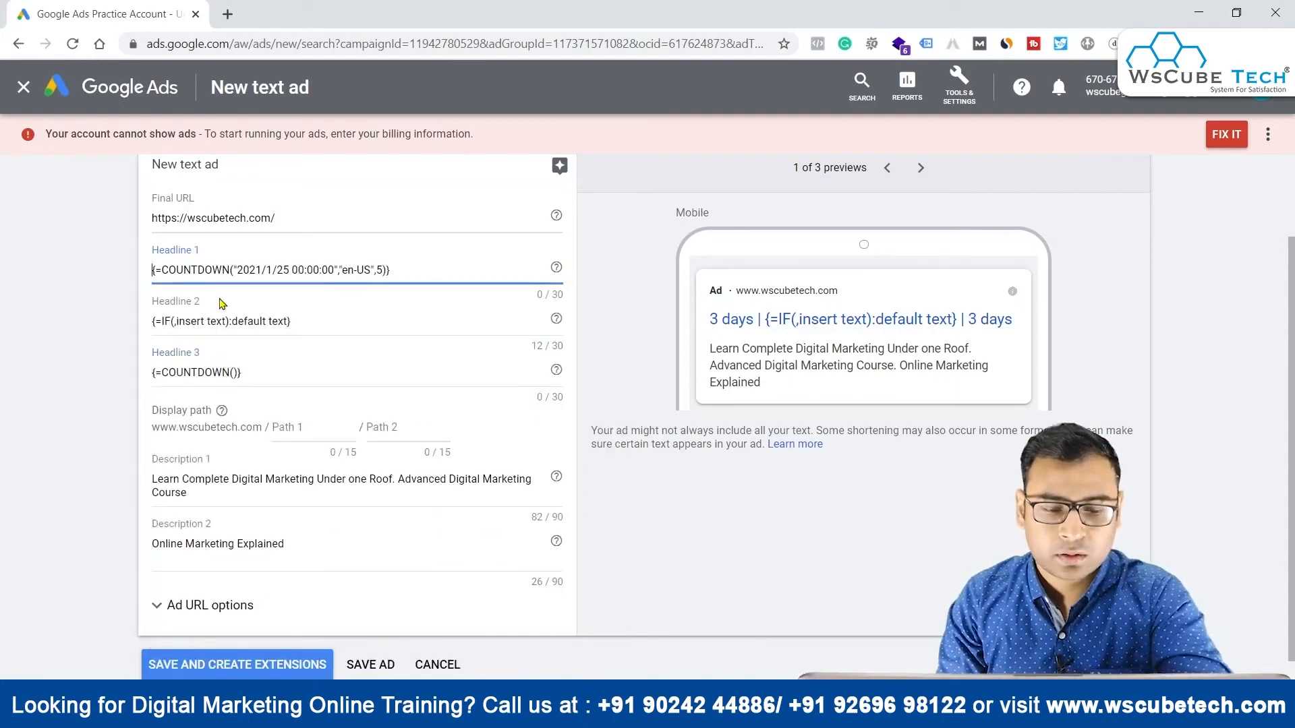
{"action": "type", "text": "Offer "}
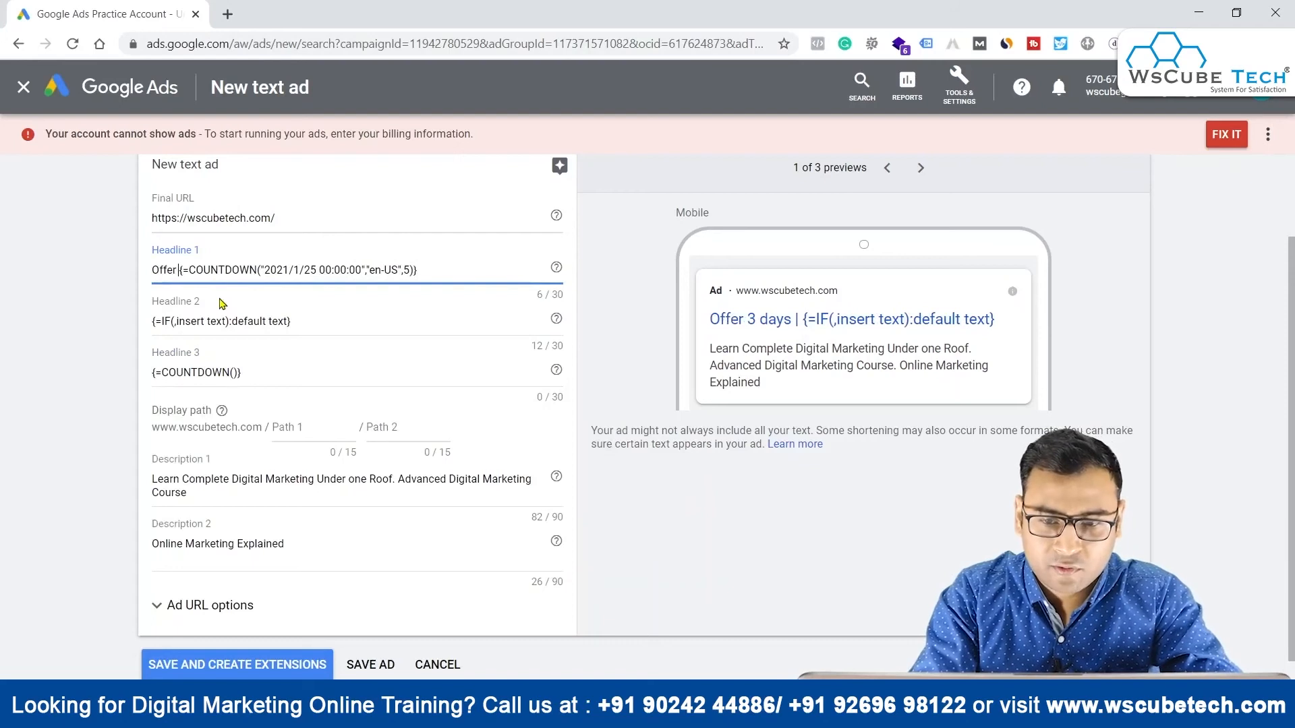
{"action": "type", "text": "Expires in"}
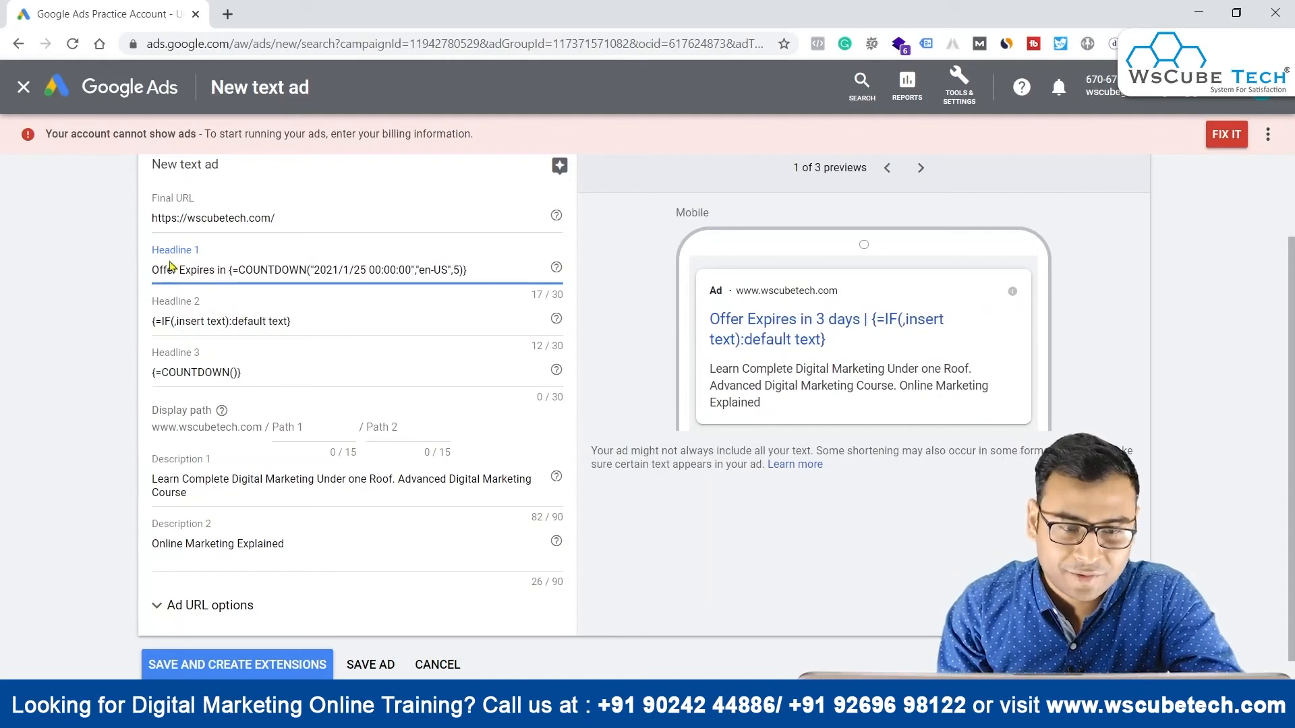
Try a different word in place of "Offer" at the start of Headline 1, and put "Offer" back
{"action": "left_click_drag", "start_coordinate": [179, 269], "coordinate": [138, 271]}
{"action": "type", "text": "COupo"}
{"action": "key", "text": "BackSpace"}
{"action": "key", "text": "BackSpace"}
{"action": "key", "text": "BackSpace"}
{"action": "key", "text": "BackSpace"}
{"action": "key", "text": "BackSpace"}
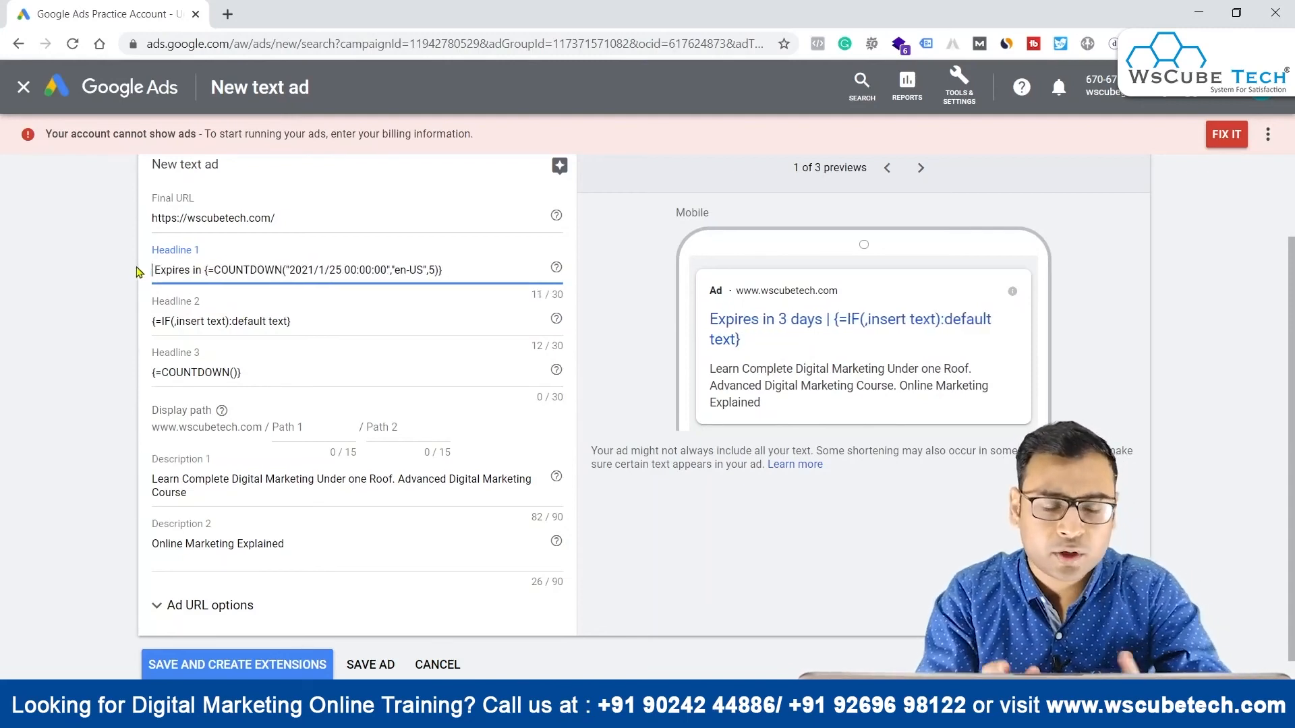
{"action": "type", "text": "Offer"}
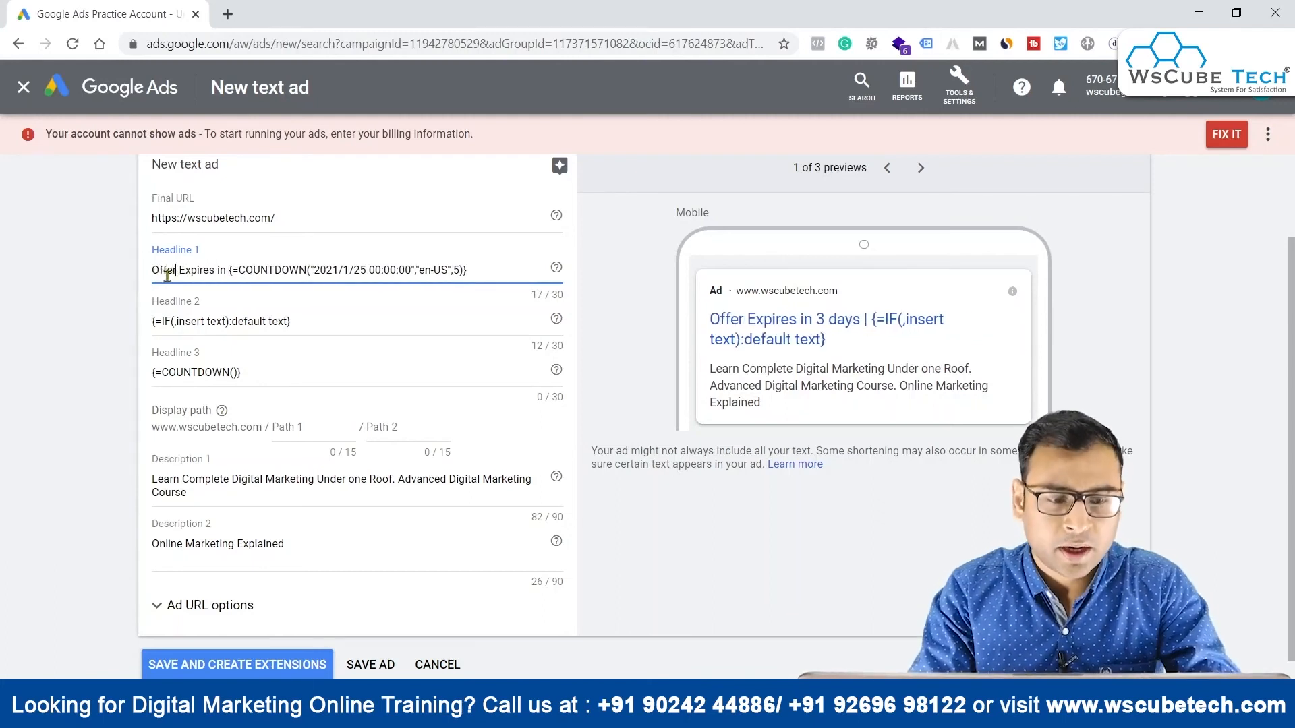